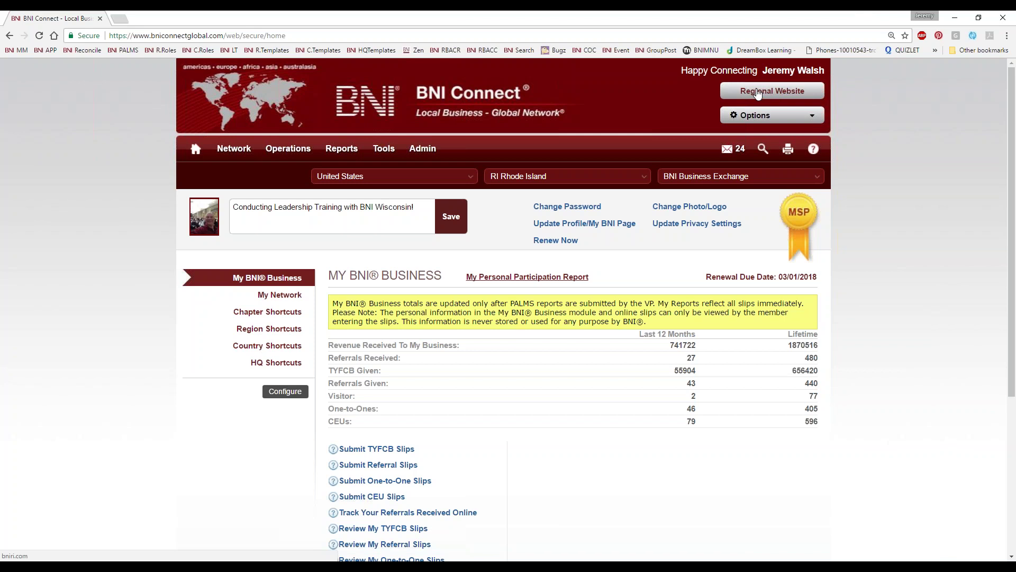
- Open the regional website, search Find a Member for the member's full name, and view the exact match's public profile
{"action": "left_click", "coordinate": [762, 92]}
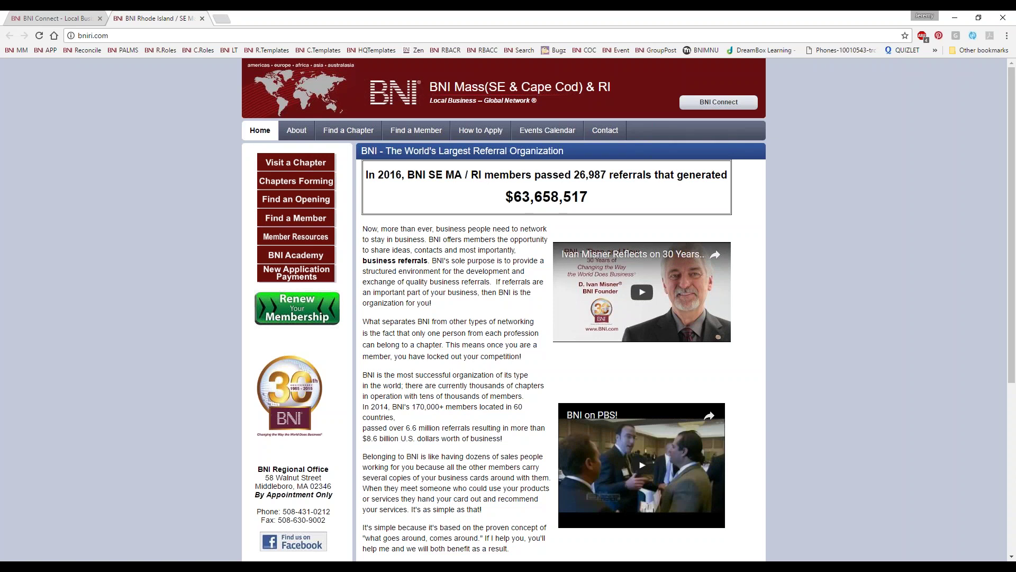
{"action": "left_click", "coordinate": [416, 131]}
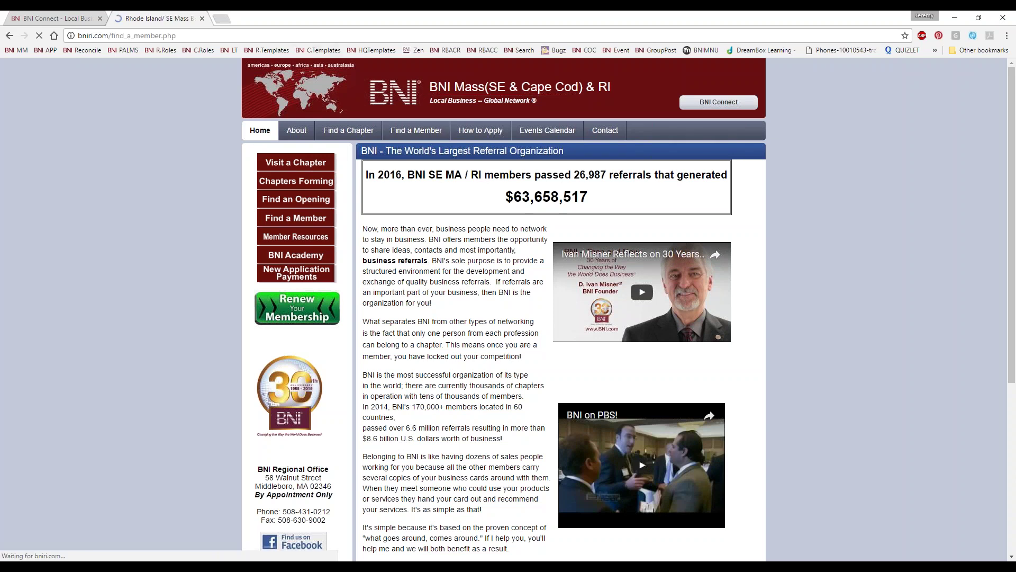
{"action": "left_click", "coordinate": [443, 229]}
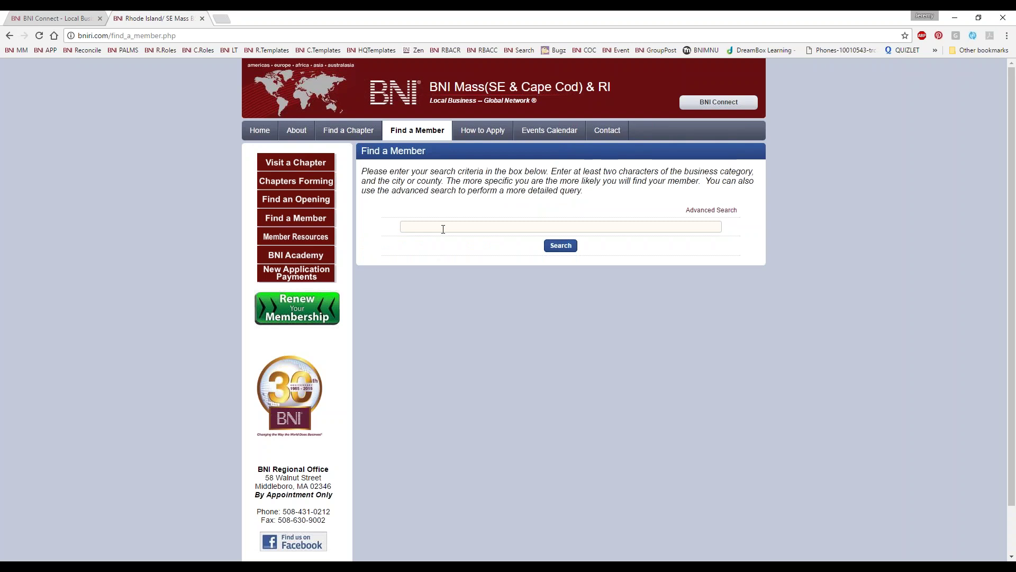
{"action": "type", "text": "jeremy walsh"}
{"action": "key", "text": "Return"}
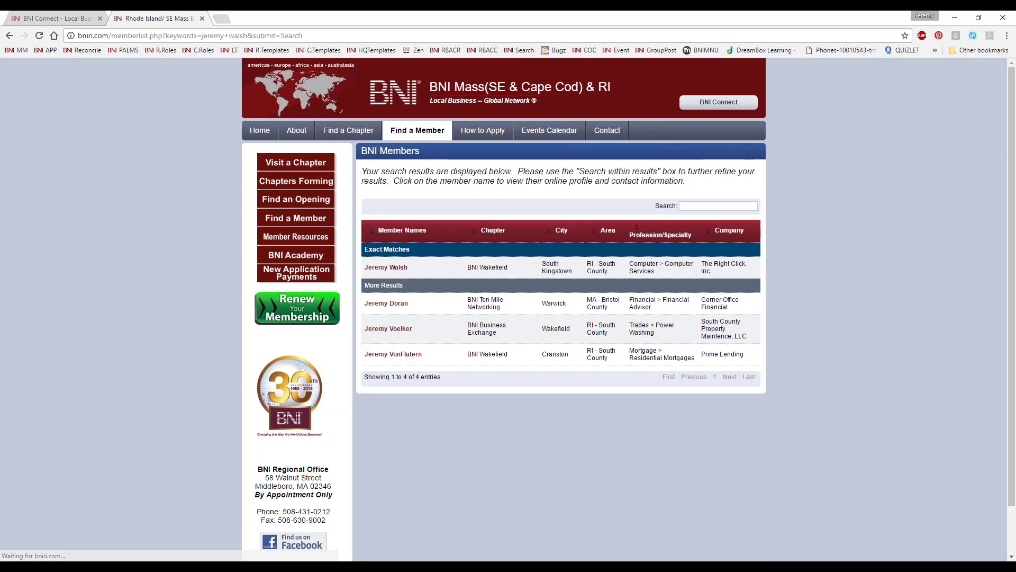
{"action": "left_click", "coordinate": [372, 268]}
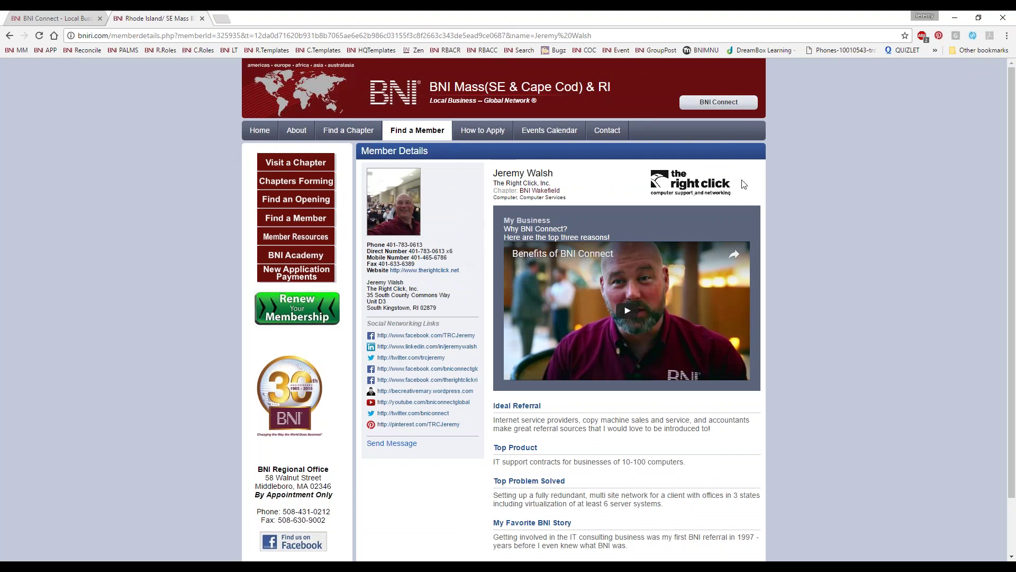
{"action": "scroll", "coordinate": [394, 222], "scroll_direction": "down", "scroll_amount": 1}
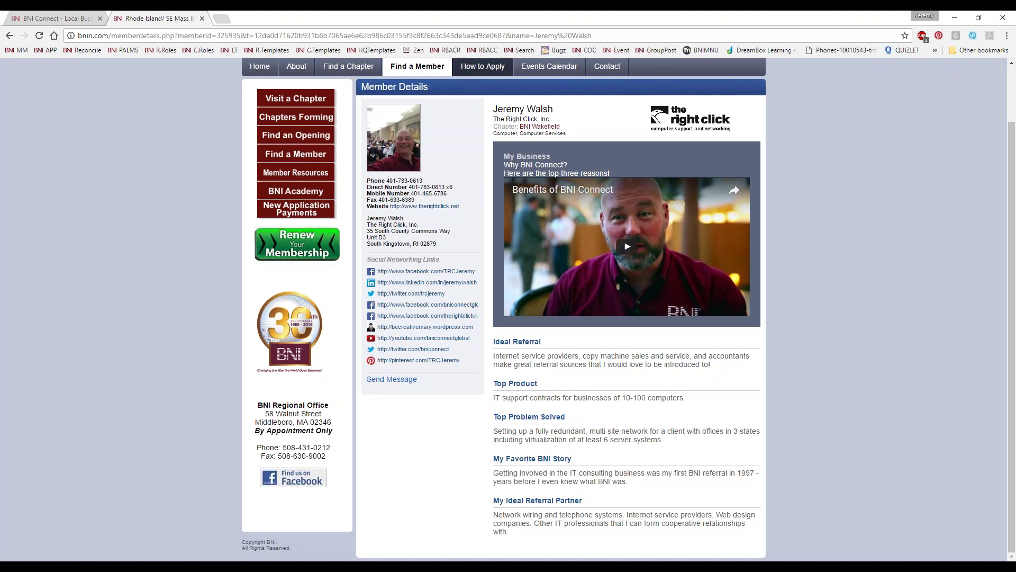
- Go to the national site at bniamerica.com
{"action": "left_click", "coordinate": [506, 35]}
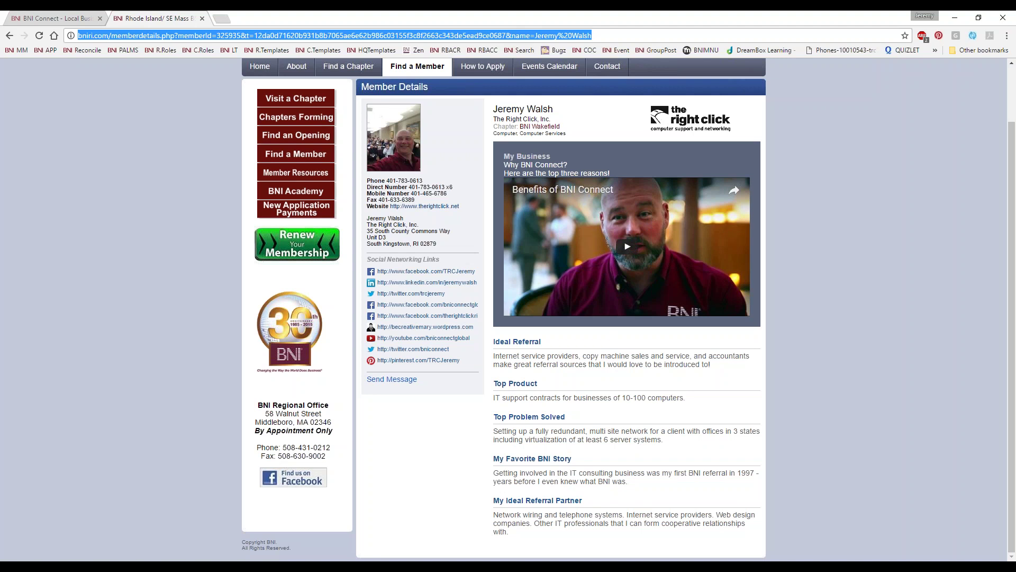
{"action": "type", "text": "bniamerica."}
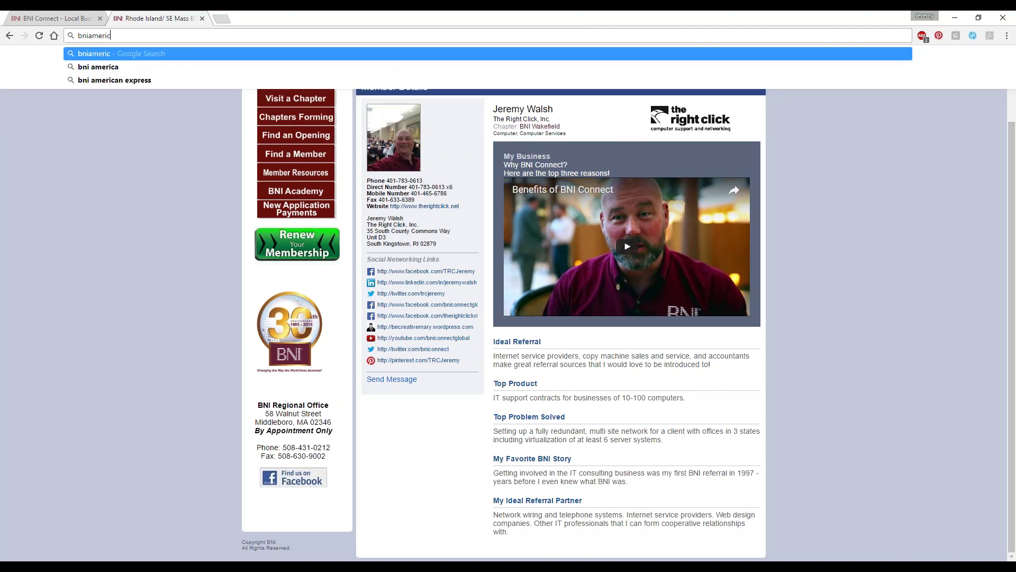
{"action": "type", "text": "com"}
{"action": "key", "text": "Return"}
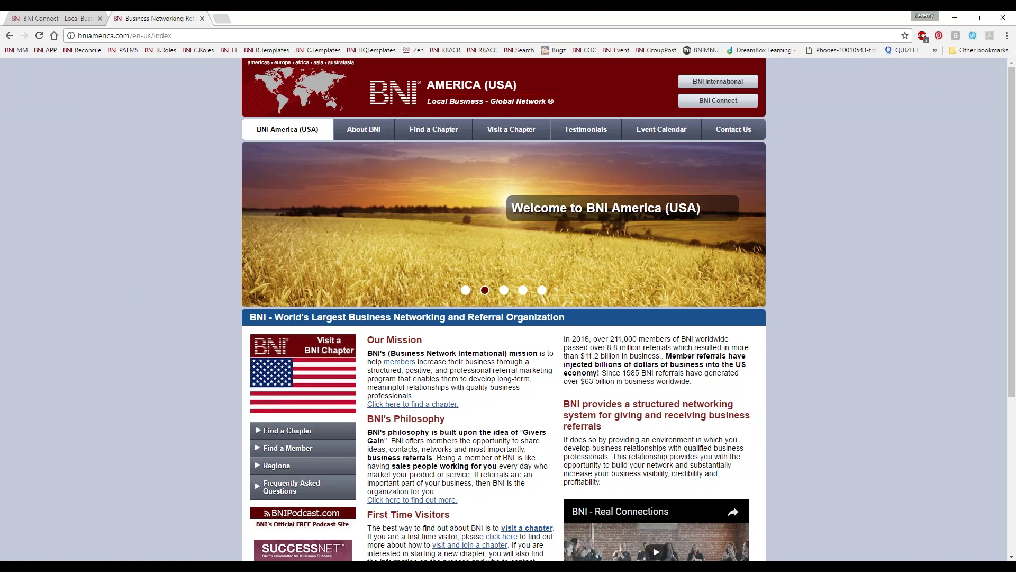
- Find the same member by full name on BNI America, review the exact match's profile, and close the site
{"action": "left_click", "coordinate": [280, 449]}
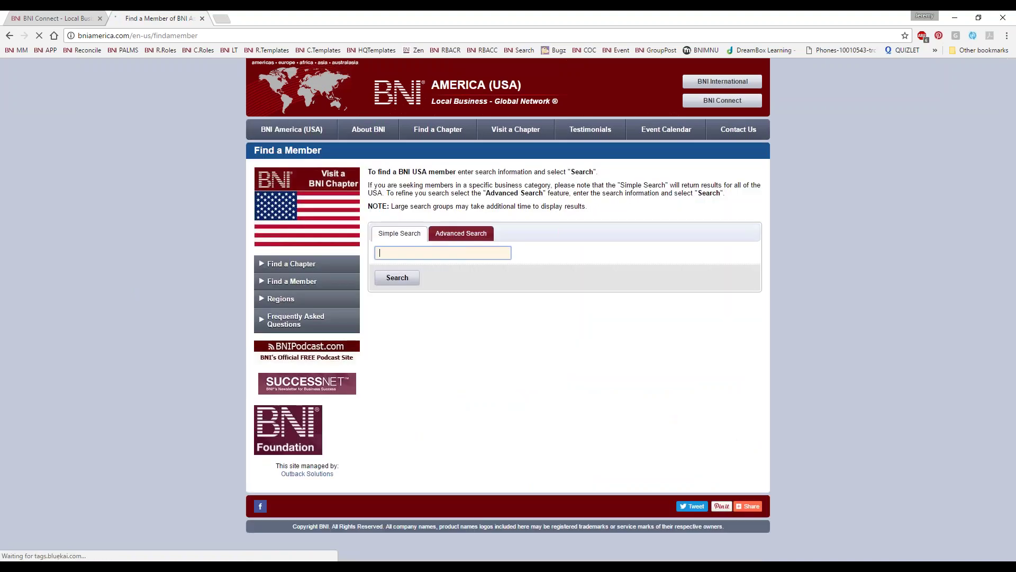
{"action": "type", "text": "jeremy walsh"}
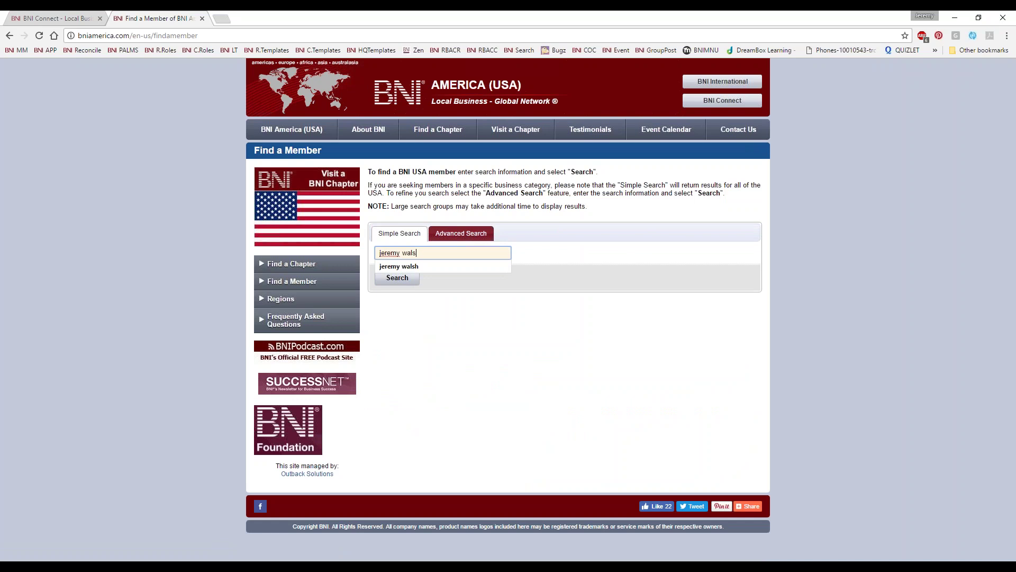
{"action": "key", "text": "Return"}
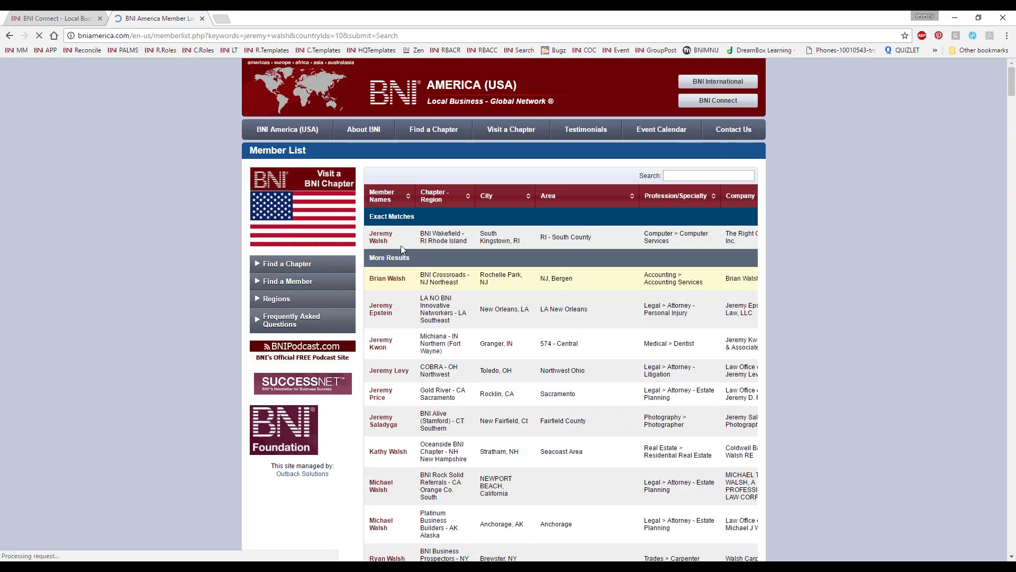
{"action": "left_click", "coordinate": [380, 236]}
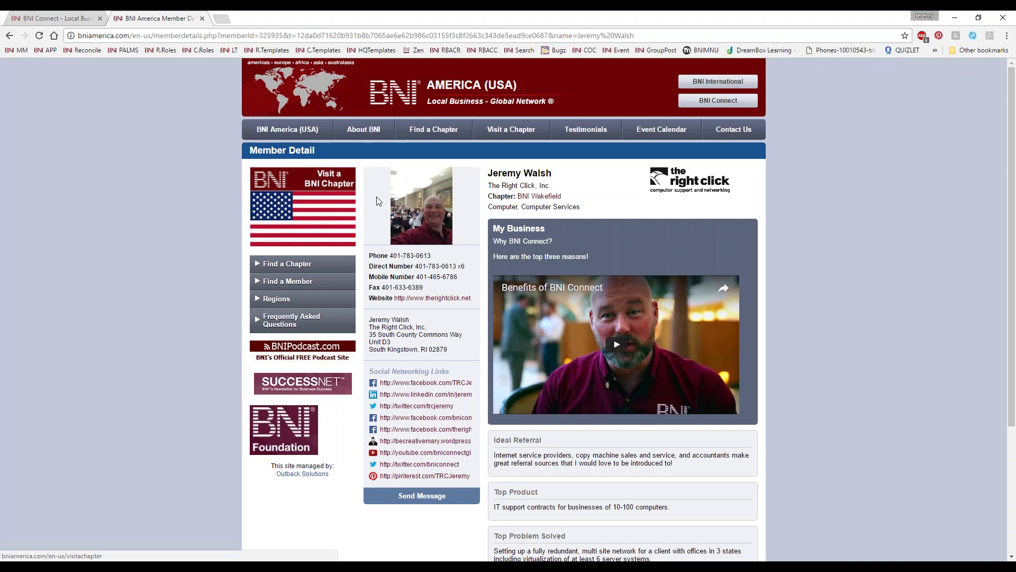
{"action": "scroll", "coordinate": [617, 344], "scroll_direction": "down", "scroll_amount": 3}
{"action": "scroll", "coordinate": [616, 344], "scroll_direction": "up", "scroll_amount": 3}
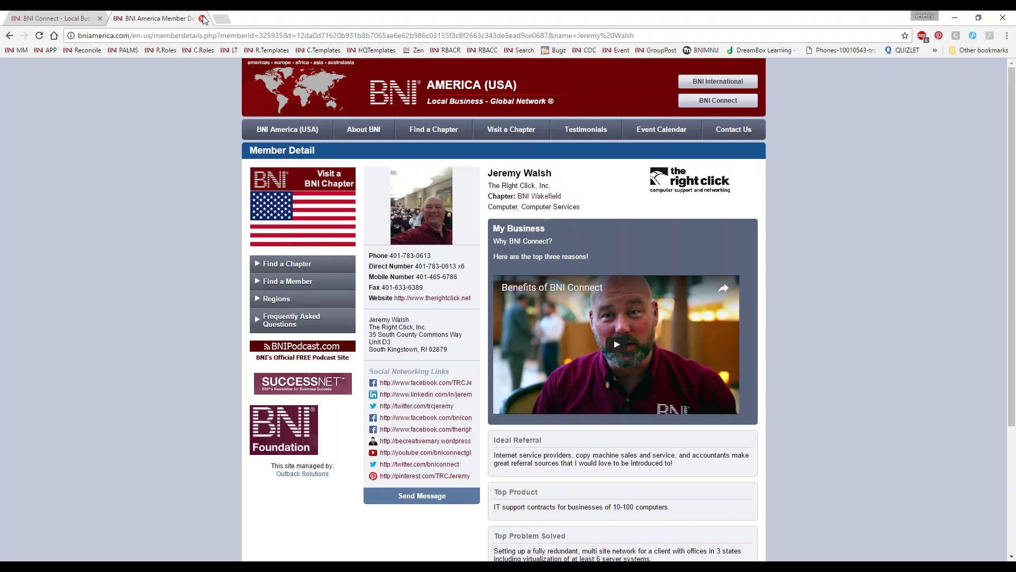
{"action": "left_click", "coordinate": [202, 19]}
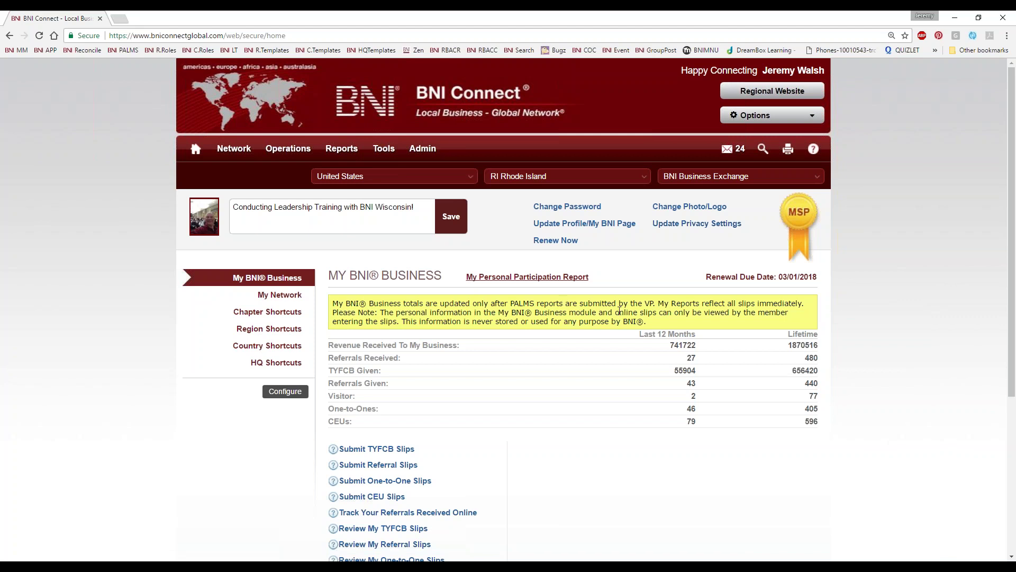
- Search the BNI Global Directory for the member's full name
{"action": "left_click", "coordinate": [763, 151]}
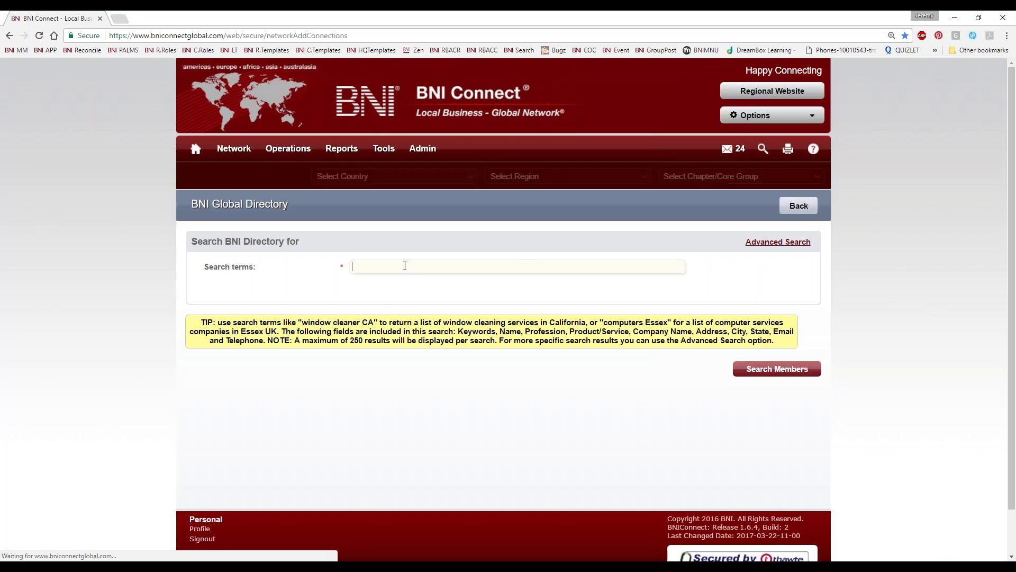
{"action": "type", "text": "jeremy walsh"}
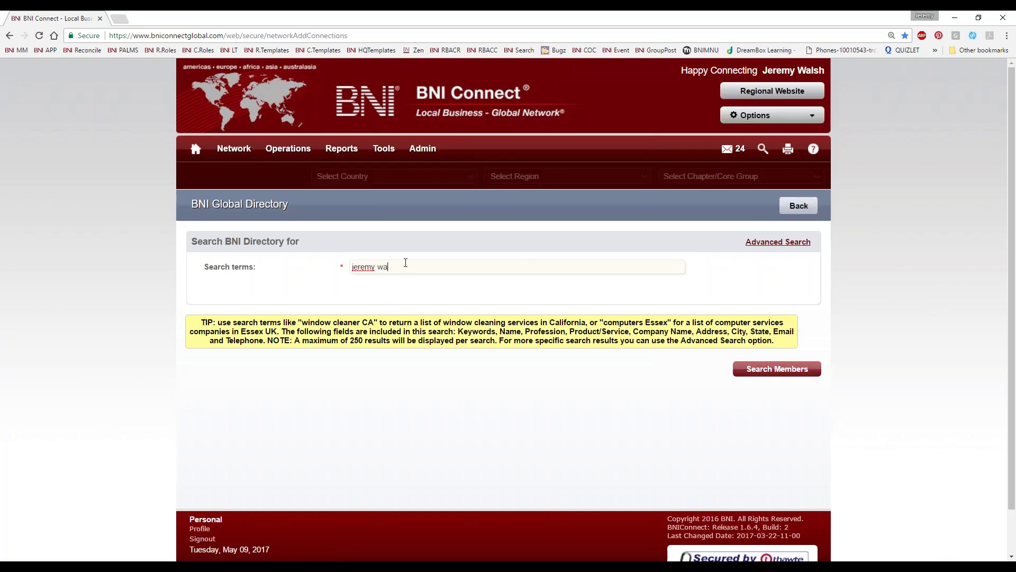
{"action": "key", "text": "Return"}
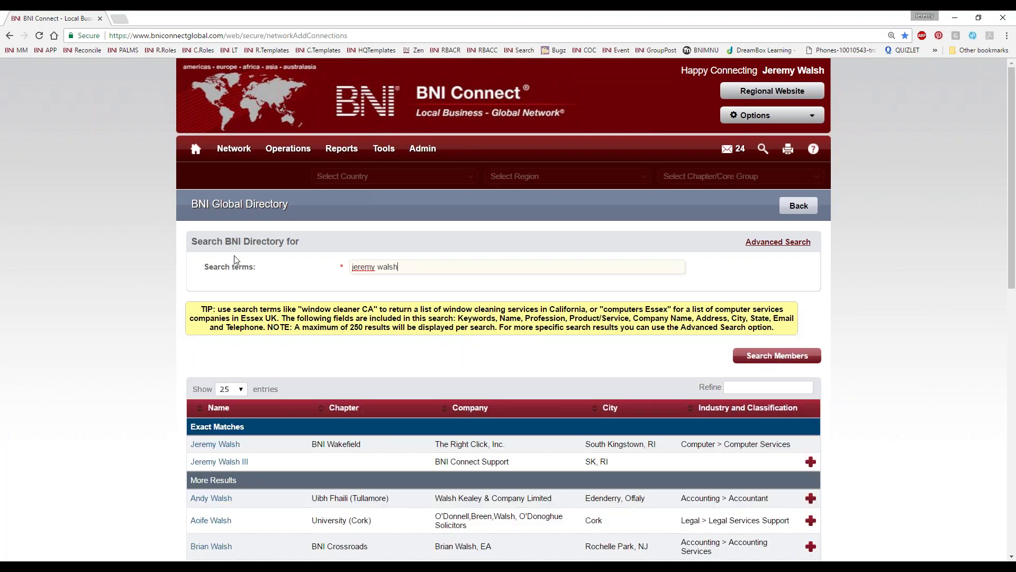
- Open the exact match listed under BNI Connect Support and review the main profile details
{"action": "scroll", "coordinate": [90, 420], "scroll_direction": "down", "scroll_amount": 3}
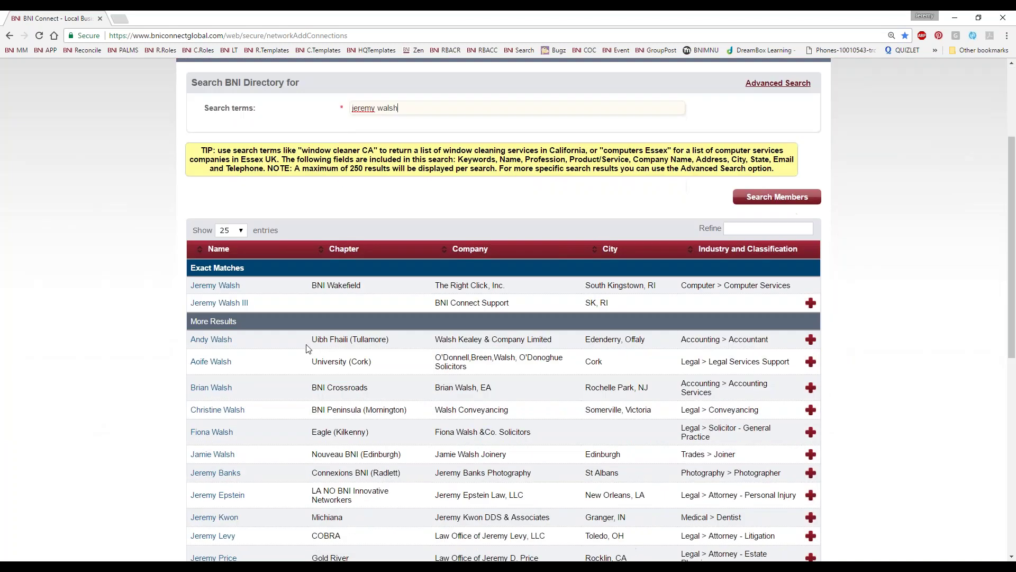
{"action": "left_click", "coordinate": [220, 304]}
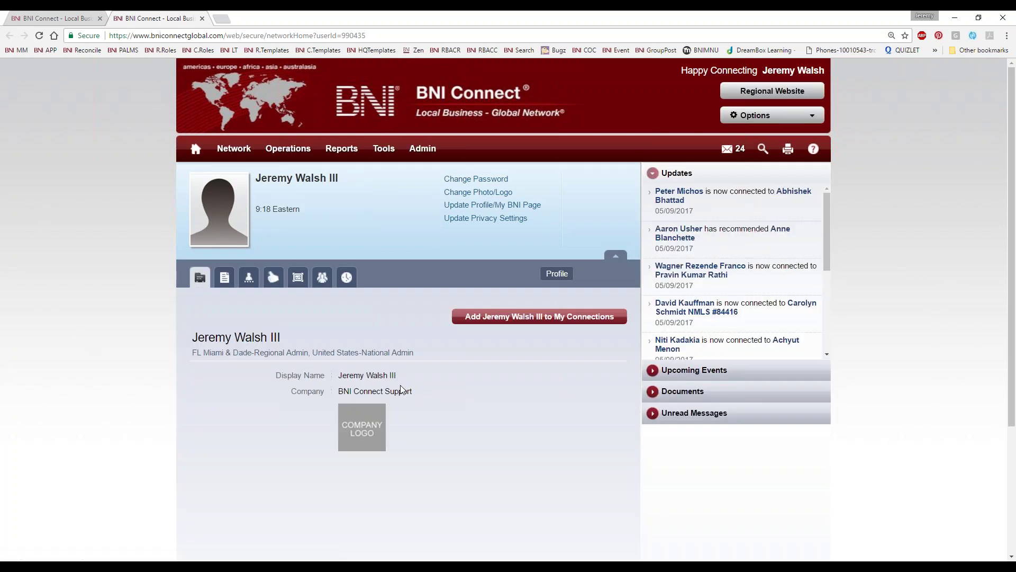
{"action": "scroll", "coordinate": [400, 385], "scroll_direction": "down", "scroll_amount": 1}
{"action": "scroll", "coordinate": [401, 384], "scroll_direction": "down", "scroll_amount": 1}
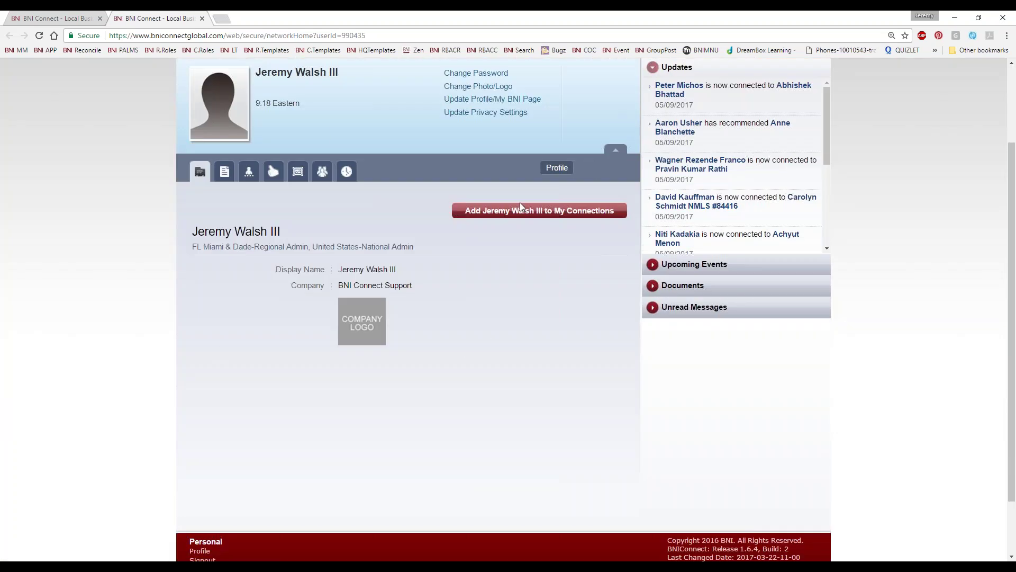
{"action": "scroll", "coordinate": [462, 345], "scroll_direction": "down", "scroll_amount": 1}
{"action": "scroll", "coordinate": [460, 345], "scroll_direction": "up", "scroll_amount": 3}
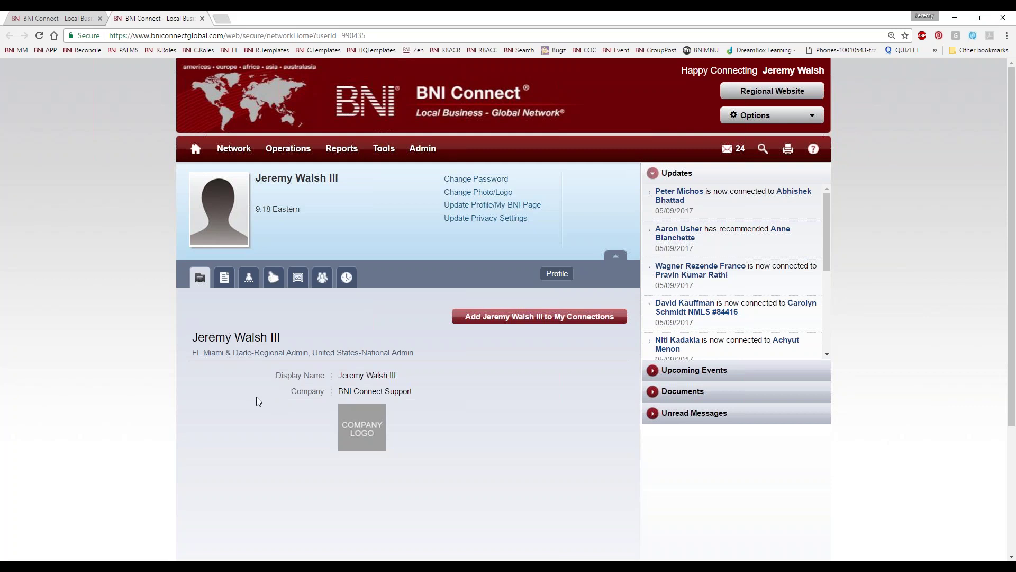
{"action": "scroll", "coordinate": [298, 462], "scroll_direction": "down", "scroll_amount": 2}
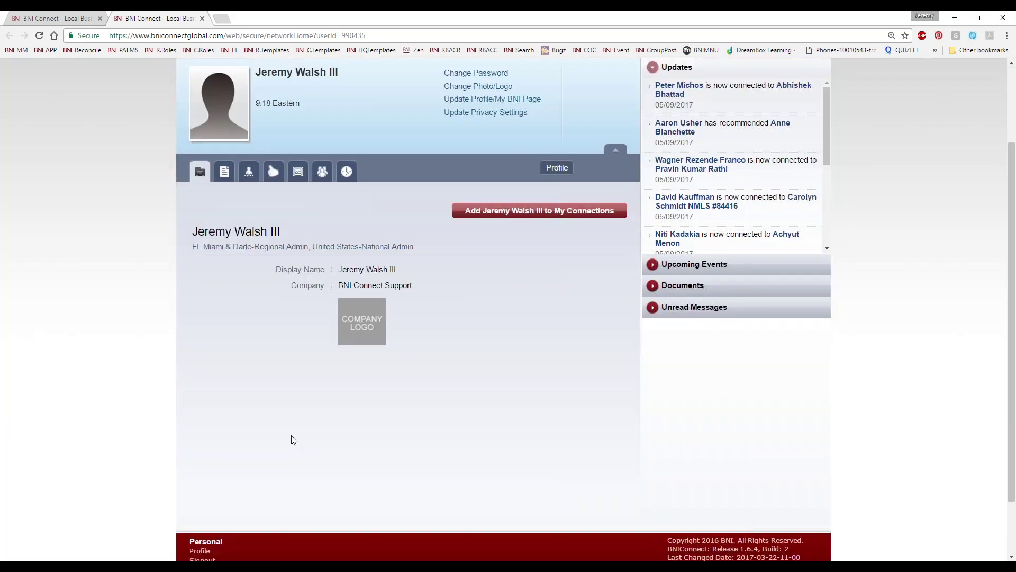
{"action": "scroll", "coordinate": [307, 424], "scroll_direction": "up", "scroll_amount": 2}
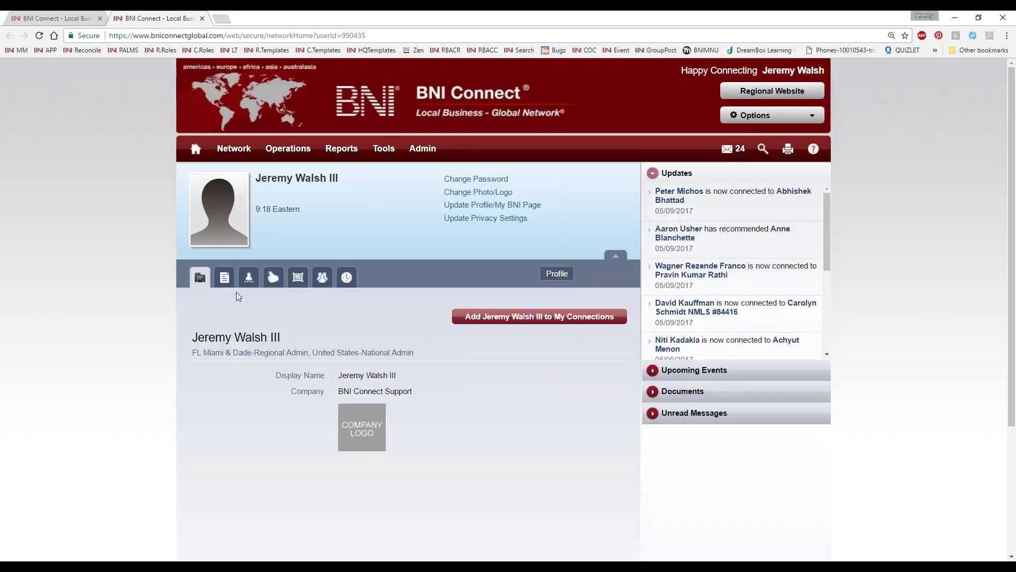
- Check the bio, connections and testimonials sections of the BNI Connect Support profile, return to its main details, and close the profile
{"action": "left_click", "coordinate": [220, 290]}
{"action": "left_click", "coordinate": [221, 286]}
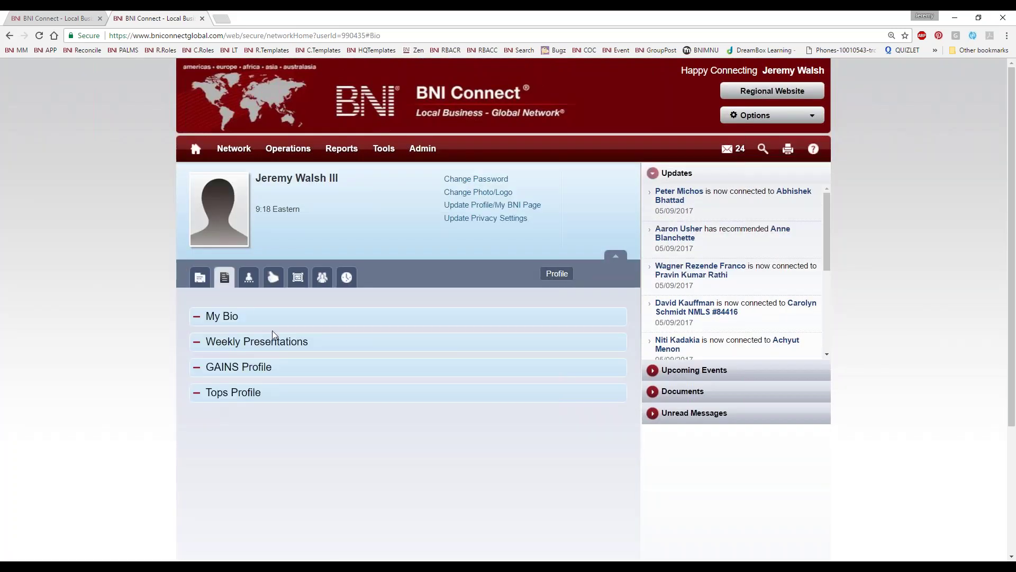
{"action": "left_click", "coordinate": [249, 276]}
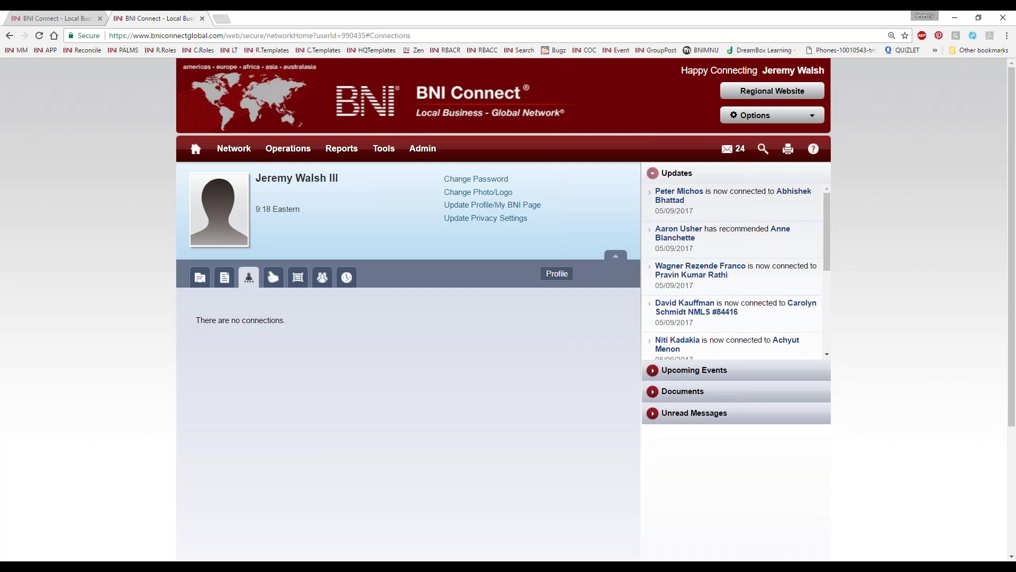
{"action": "left_click", "coordinate": [273, 277]}
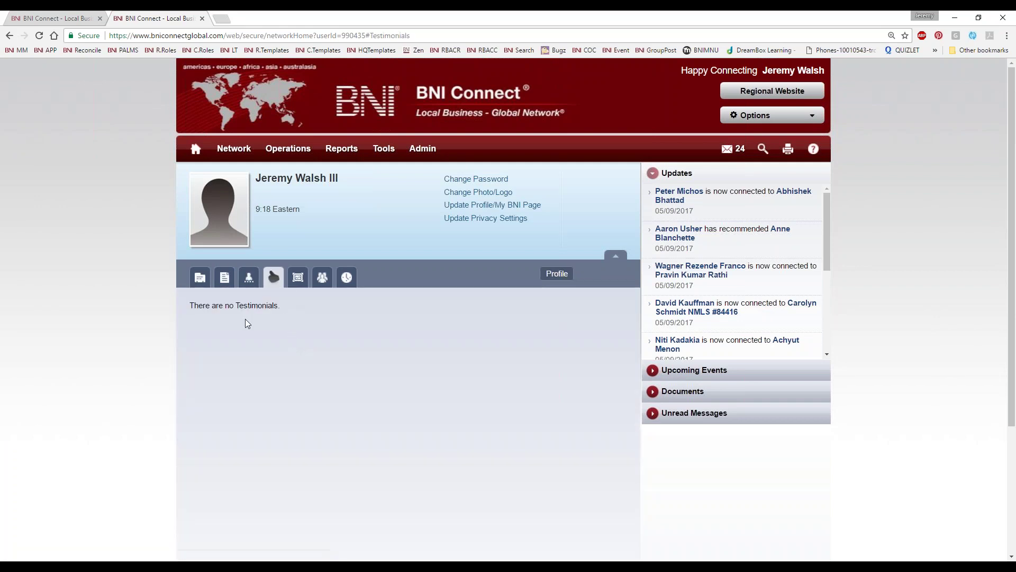
{"action": "left_click", "coordinate": [200, 277]}
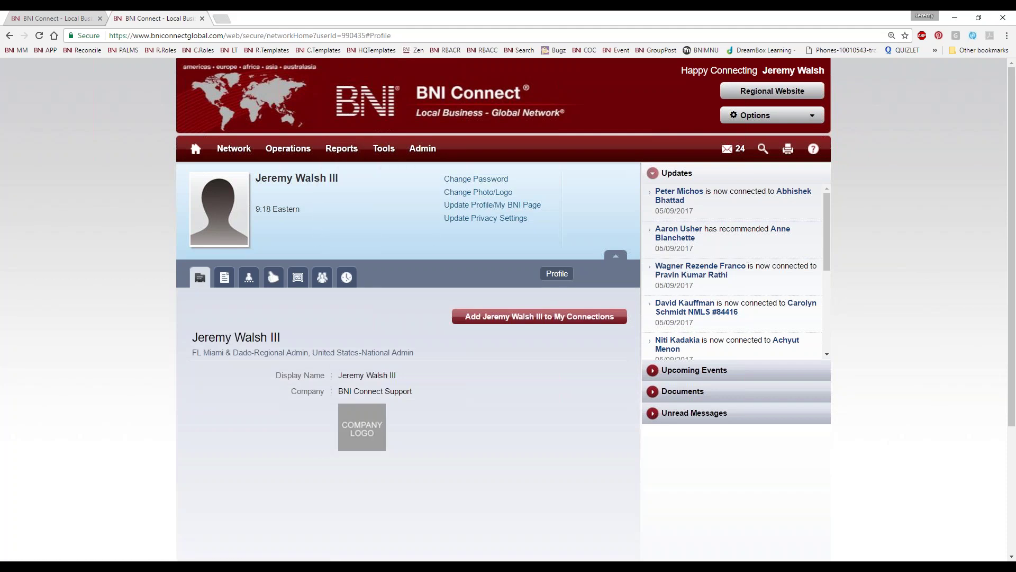
{"action": "left_click", "coordinate": [201, 18]}
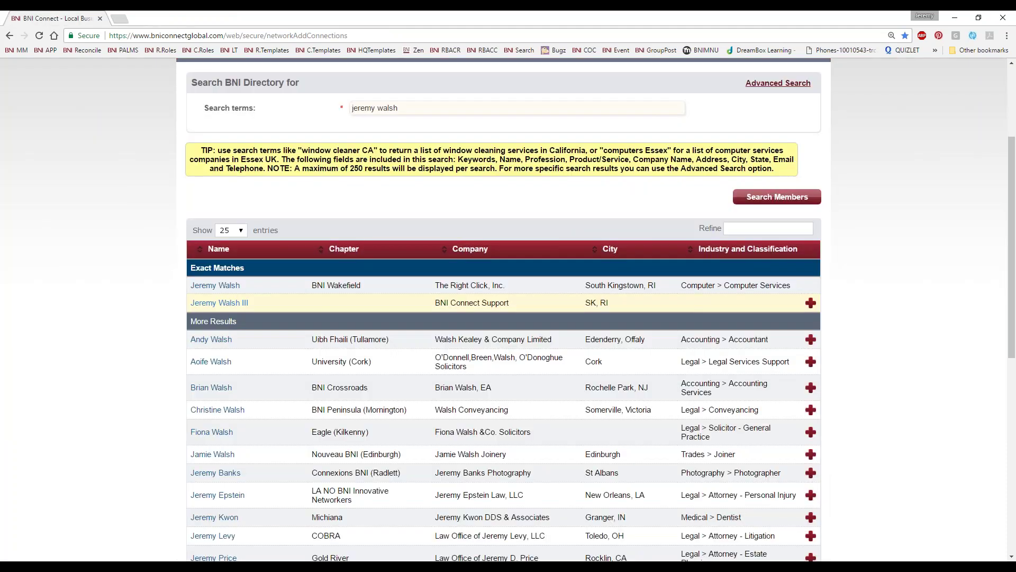
- Open the BNI Wakefield member's profile from the directory results and review its business description, contact details, social links and address
{"action": "left_click", "coordinate": [216, 286]}
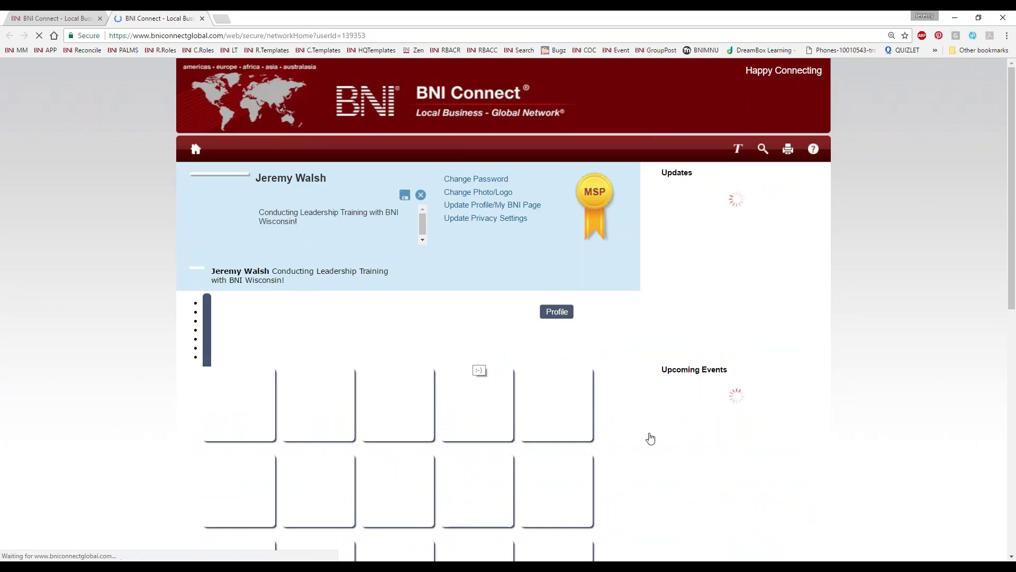
{"action": "scroll", "coordinate": [670, 445], "scroll_direction": "down", "scroll_amount": 4}
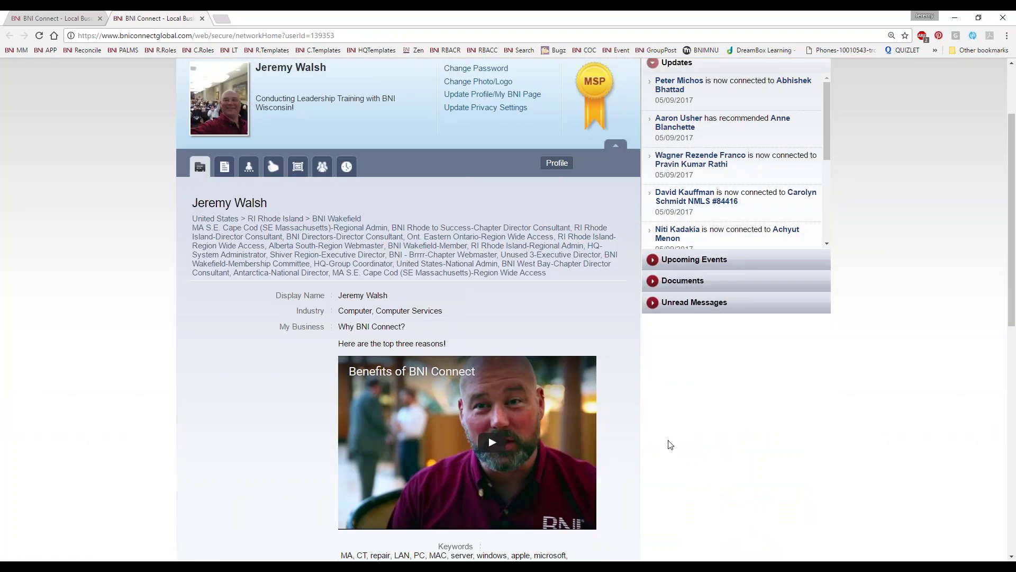
{"action": "scroll", "coordinate": [670, 445], "scroll_direction": "down", "scroll_amount": 2}
{"action": "scroll", "coordinate": [379, 228], "scroll_direction": "up", "scroll_amount": 3}
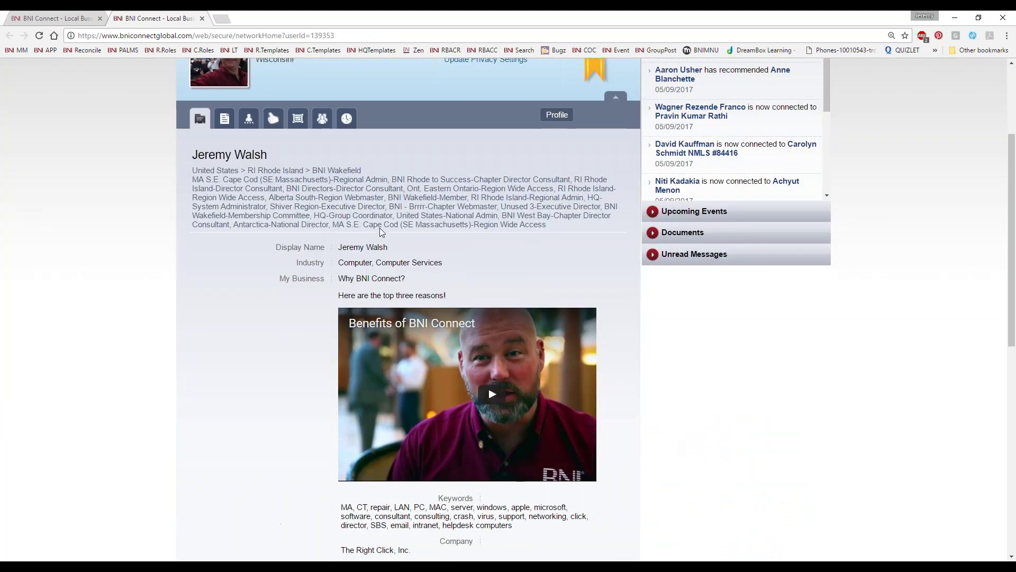
{"action": "scroll", "coordinate": [303, 234], "scroll_direction": "down", "scroll_amount": 2}
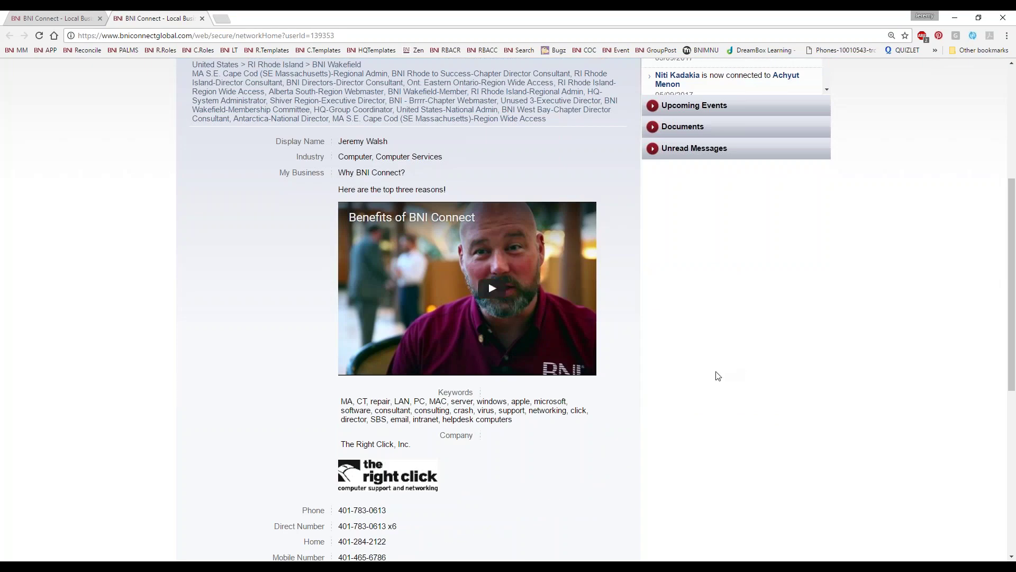
{"action": "scroll", "coordinate": [709, 374], "scroll_direction": "down", "scroll_amount": 6}
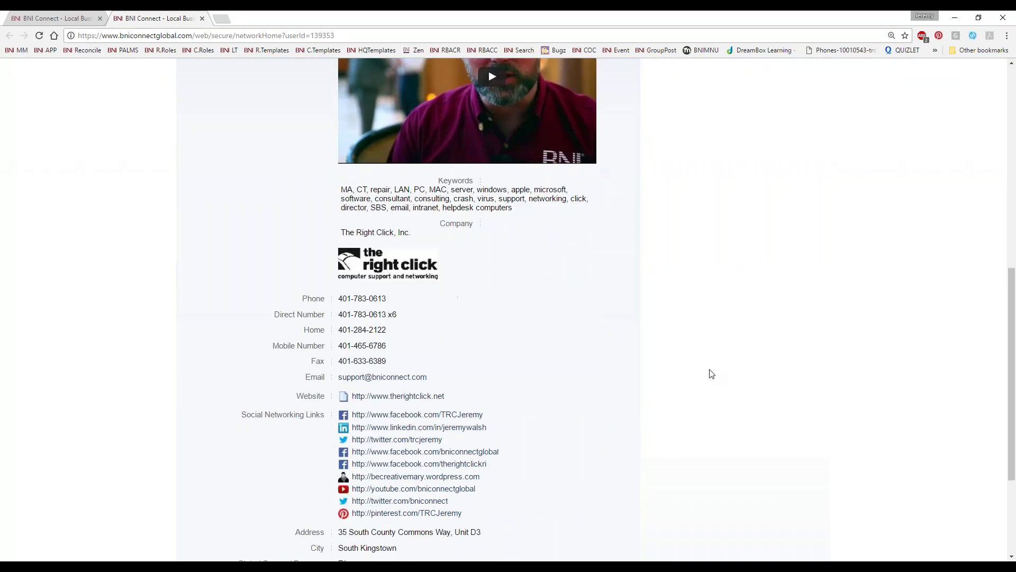
{"action": "scroll", "coordinate": [528, 390], "scroll_direction": "down", "scroll_amount": 2}
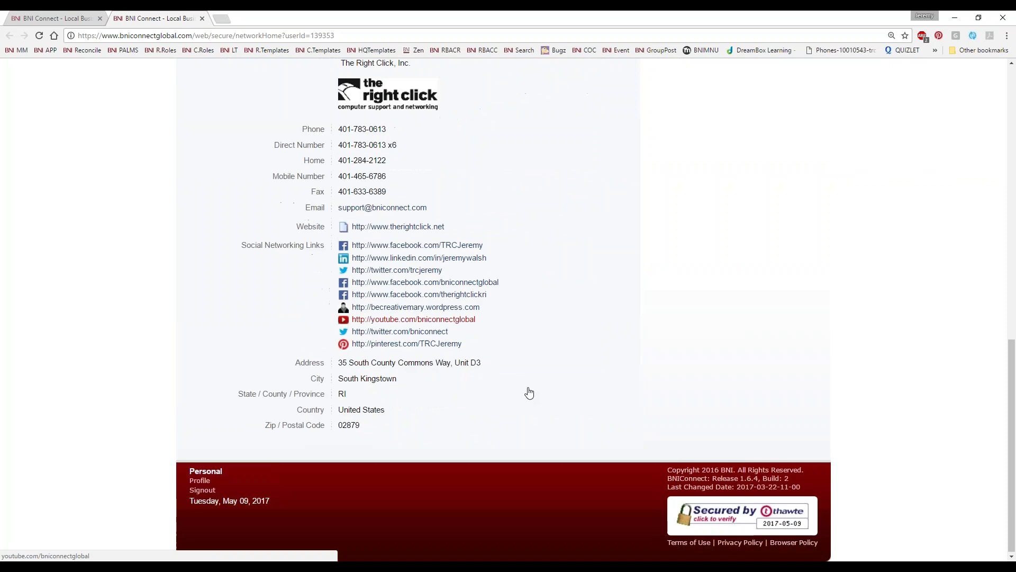
- Review the profile's bio section, including the weekly presentations, GAINS Profile and Tops Profile
{"action": "scroll", "coordinate": [364, 213], "scroll_direction": "up", "scroll_amount": 10}
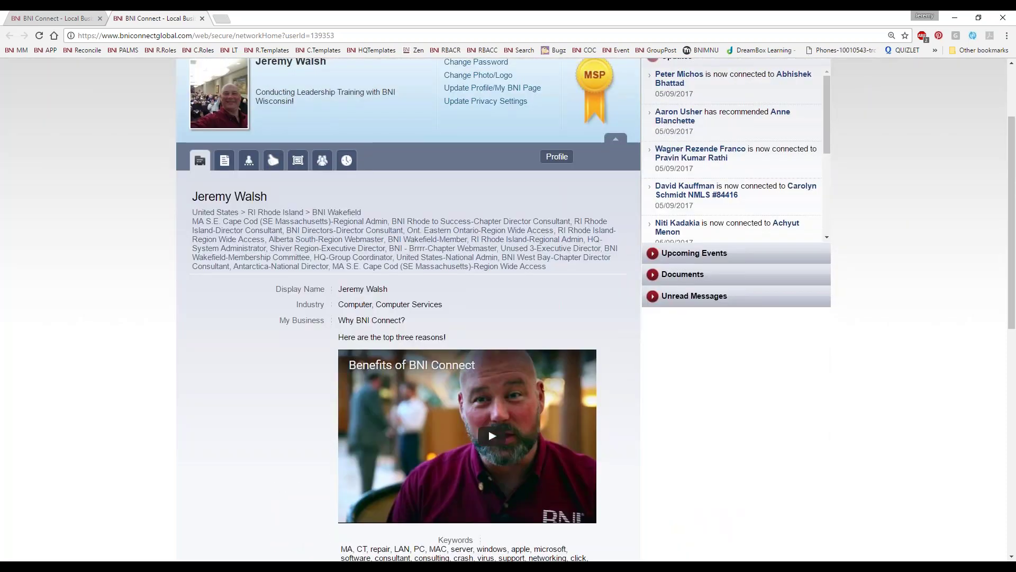
{"action": "left_click", "coordinate": [224, 159]}
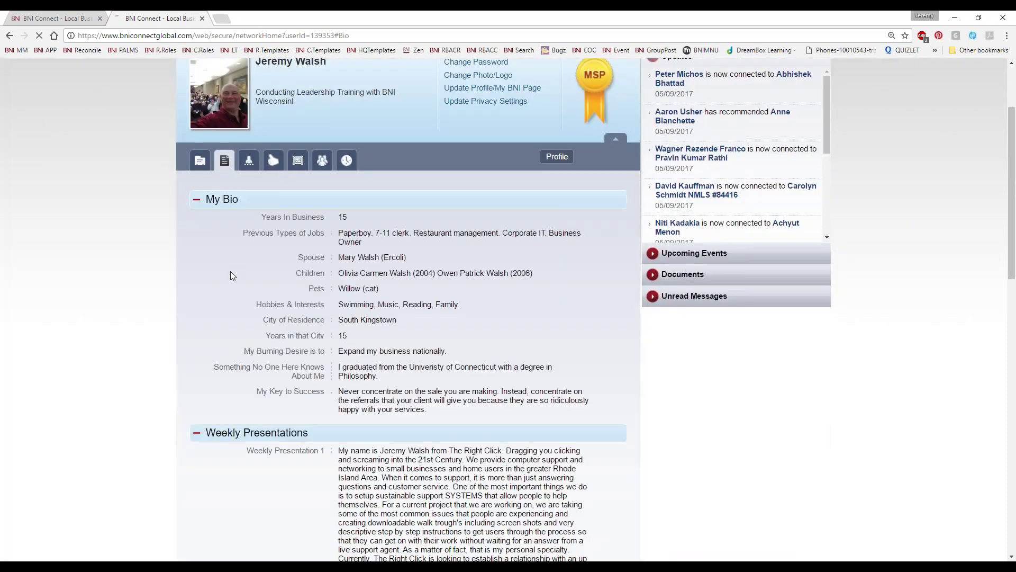
{"action": "scroll", "coordinate": [286, 297], "scroll_direction": "down", "scroll_amount": 5}
{"action": "scroll", "coordinate": [582, 263], "scroll_direction": "down", "scroll_amount": 7}
{"action": "scroll", "coordinate": [581, 262], "scroll_direction": "down", "scroll_amount": 2}
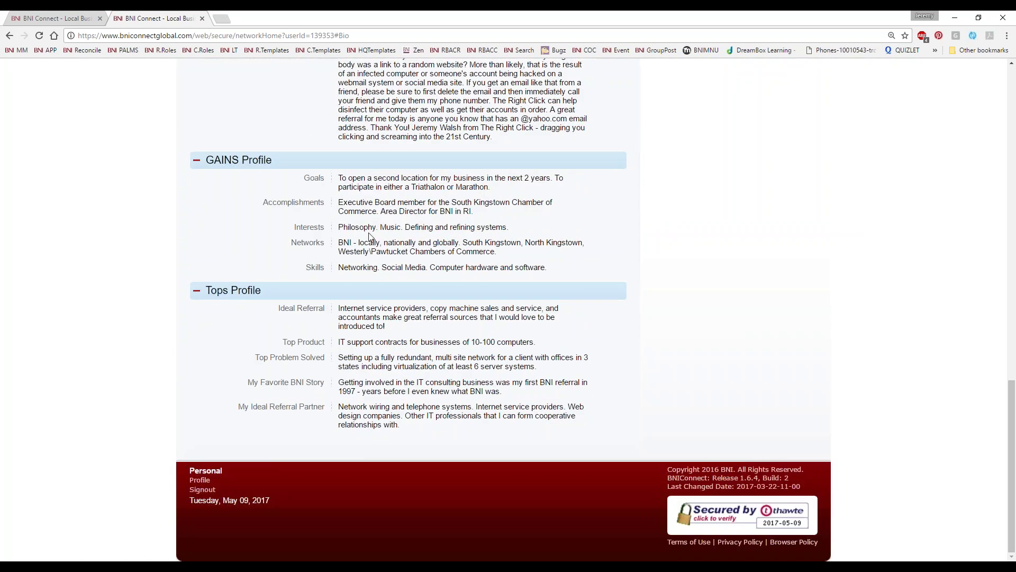
{"action": "scroll", "coordinate": [357, 332], "scroll_direction": "up", "scroll_amount": 9}
{"action": "scroll", "coordinate": [256, 288], "scroll_direction": "up", "scroll_amount": 10}
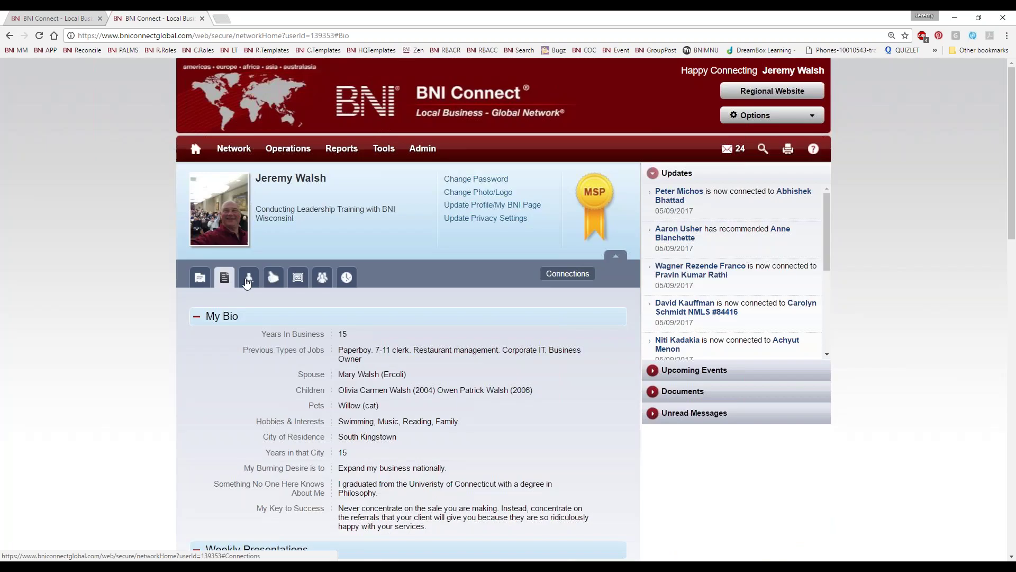
- Check the profile's connections and read through its testimonials
{"action": "left_click", "coordinate": [248, 278]}
{"action": "left_click", "coordinate": [273, 277]}
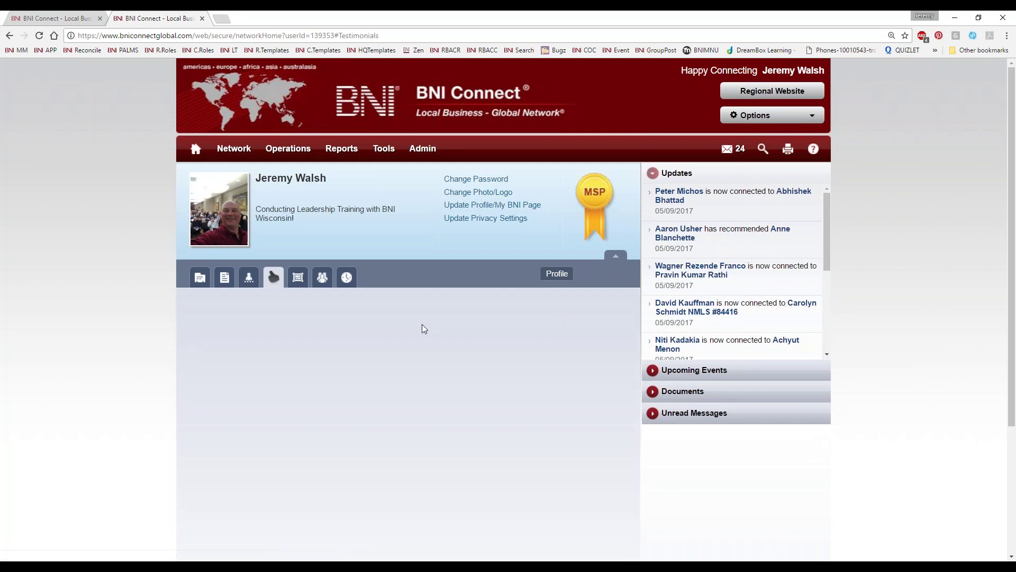
{"action": "scroll", "coordinate": [405, 320], "scroll_direction": "down", "scroll_amount": 2}
{"action": "scroll", "coordinate": [415, 329], "scroll_direction": "down", "scroll_amount": 2}
{"action": "scroll", "coordinate": [371, 307], "scroll_direction": "up", "scroll_amount": 5}
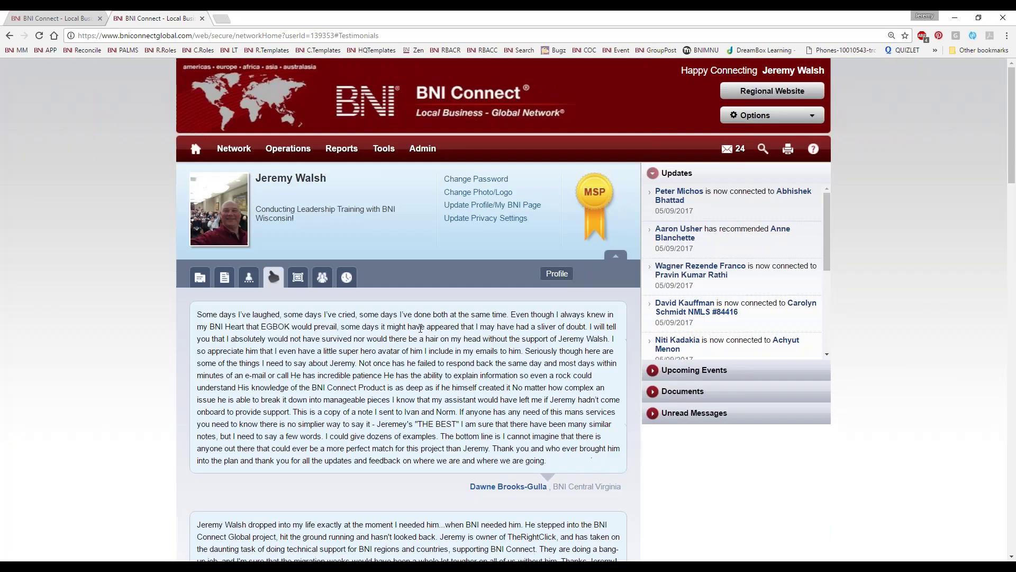
- View the profile's photo gallery, groups and training history
{"action": "left_click", "coordinate": [296, 278]}
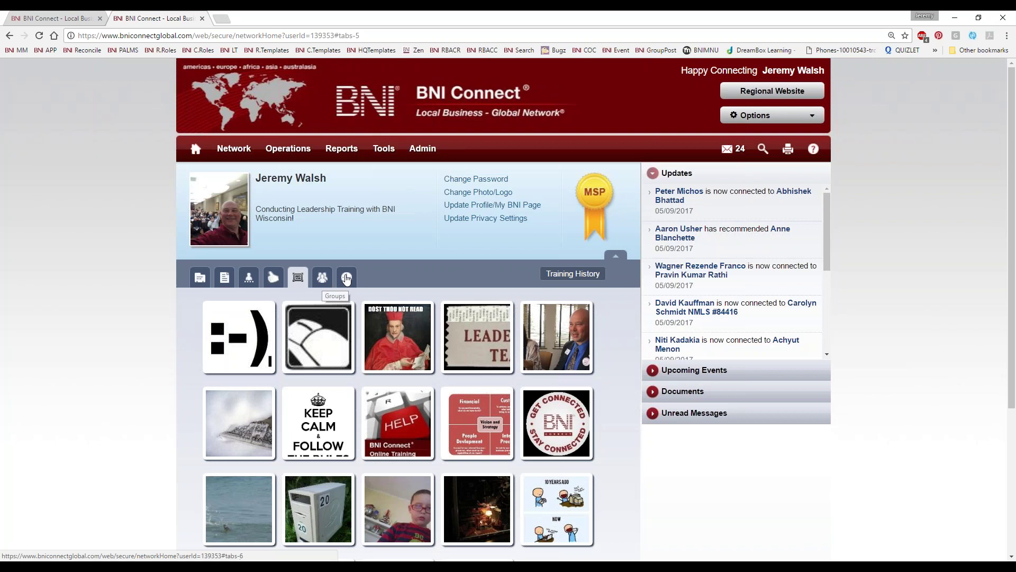
{"action": "left_click", "coordinate": [324, 279]}
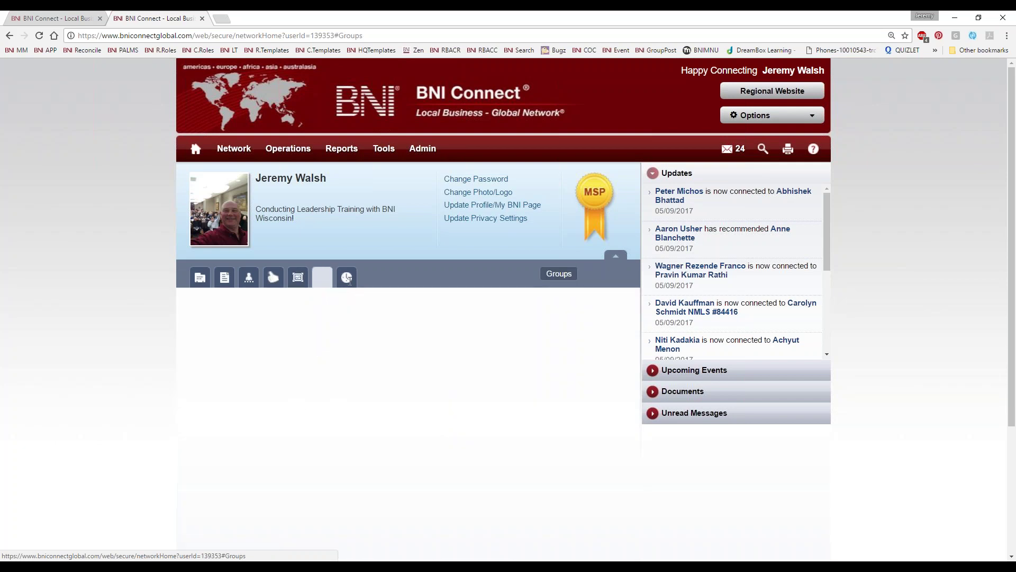
{"action": "left_click", "coordinate": [347, 277]}
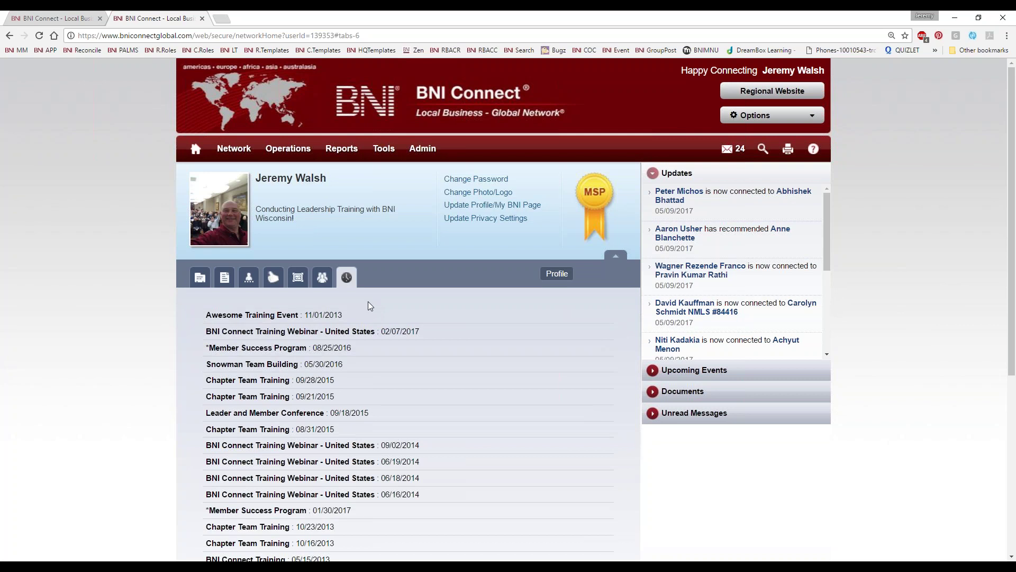
- Return to the BNI Connect home page and open the account's own profile for editing
{"action": "left_click", "coordinate": [200, 153]}
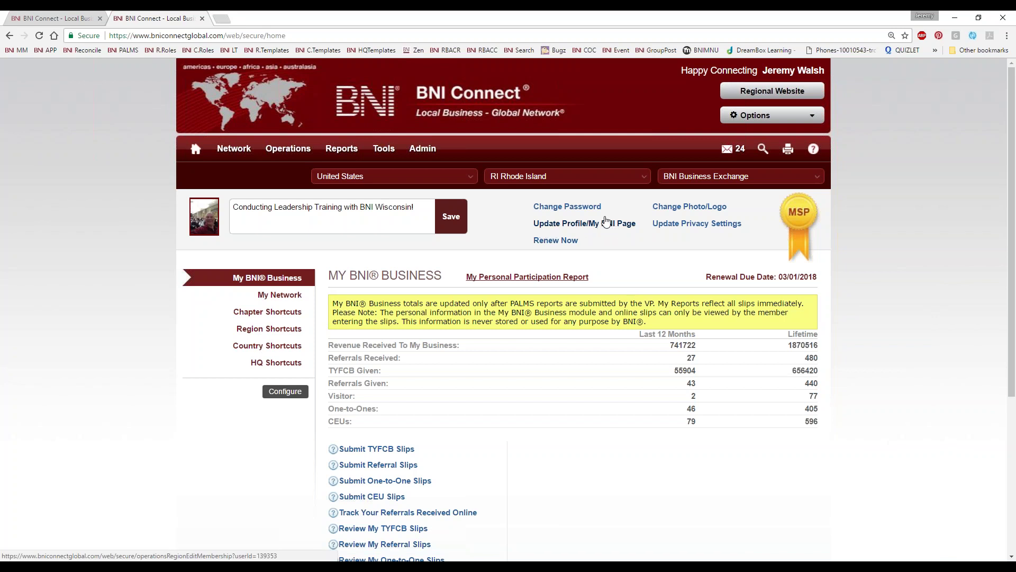
{"action": "left_click", "coordinate": [755, 116]}
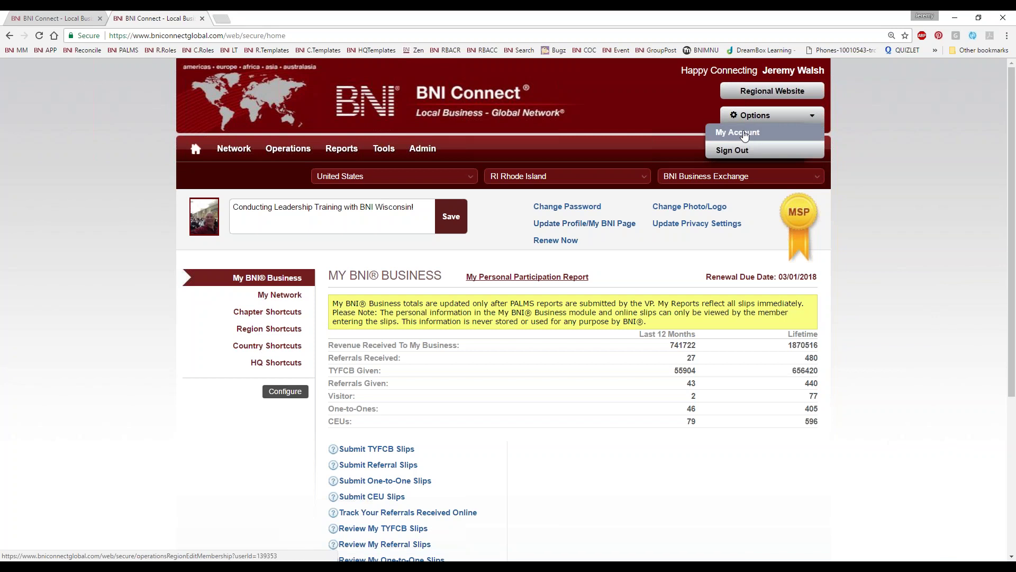
{"action": "left_click", "coordinate": [744, 133]}
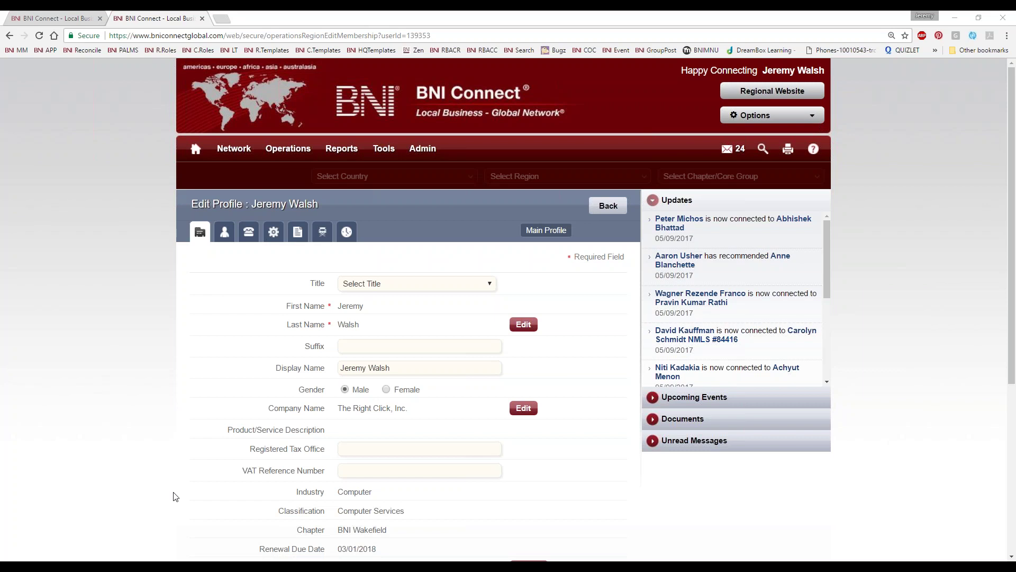
- Look through each section of the editable profile, from user profile and contact details to training history, and return to the main profile
{"action": "scroll", "coordinate": [163, 478], "scroll_direction": "down", "scroll_amount": 1}
{"action": "scroll", "coordinate": [205, 479], "scroll_direction": "down", "scroll_amount": 2}
{"action": "scroll", "coordinate": [205, 478], "scroll_direction": "up", "scroll_amount": 1}
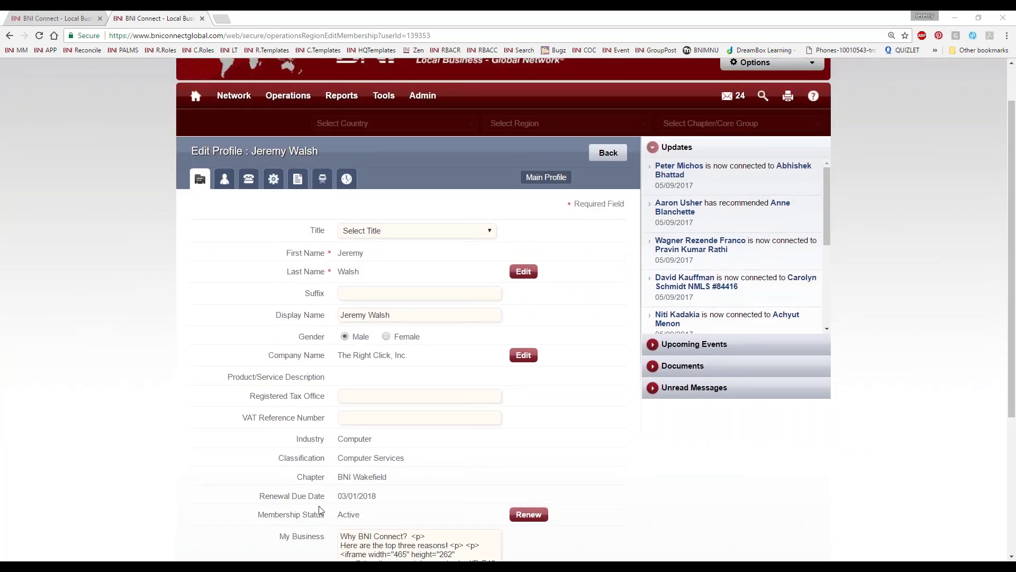
{"action": "scroll", "coordinate": [394, 536], "scroll_direction": "up", "scroll_amount": 1}
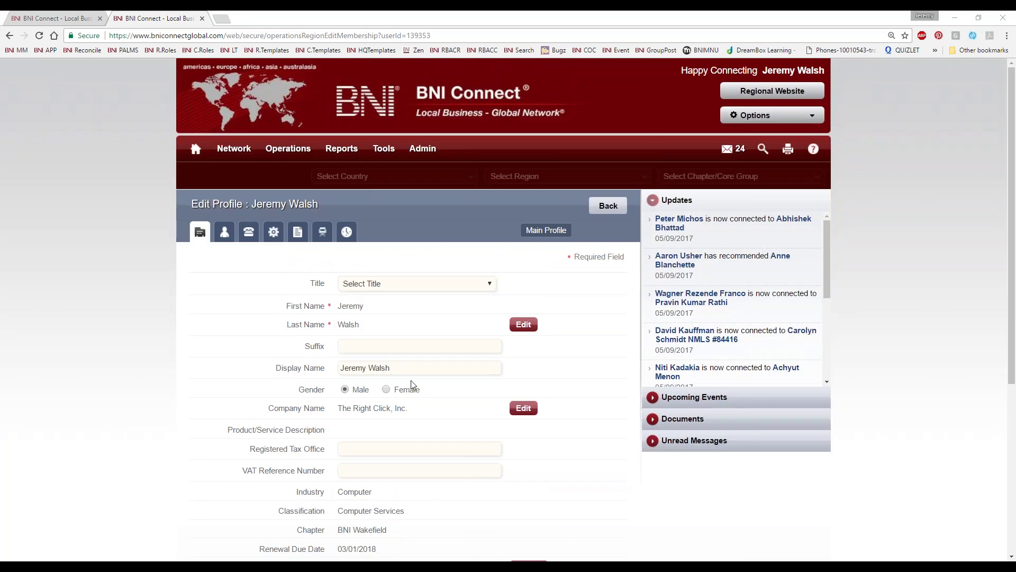
{"action": "left_click", "coordinate": [224, 232]}
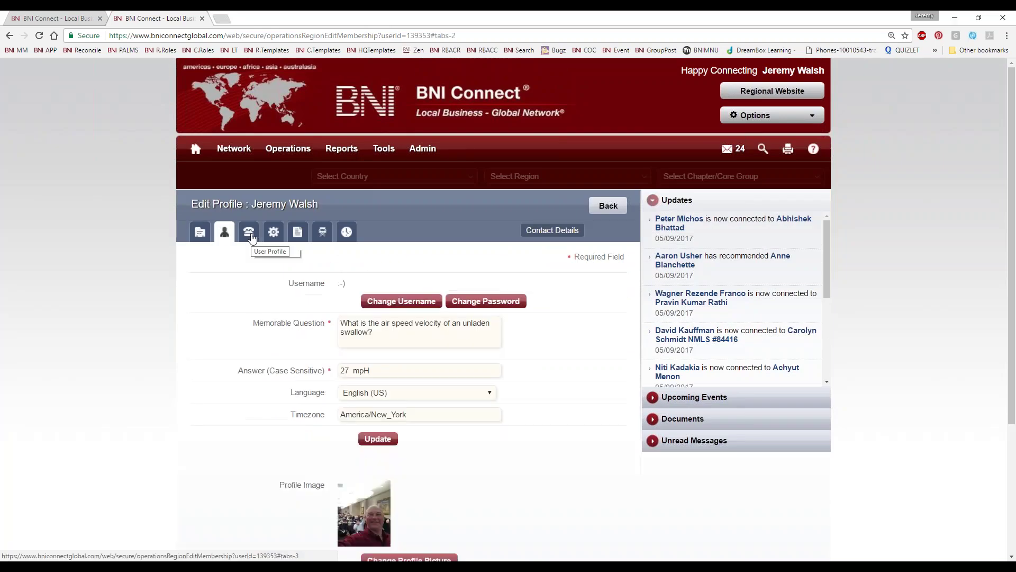
{"action": "left_click", "coordinate": [249, 232]}
{"action": "left_click", "coordinate": [274, 236]}
{"action": "left_click", "coordinate": [298, 235]}
{"action": "left_click", "coordinate": [318, 236]}
{"action": "left_click", "coordinate": [347, 232]}
{"action": "left_click", "coordinate": [200, 232]}
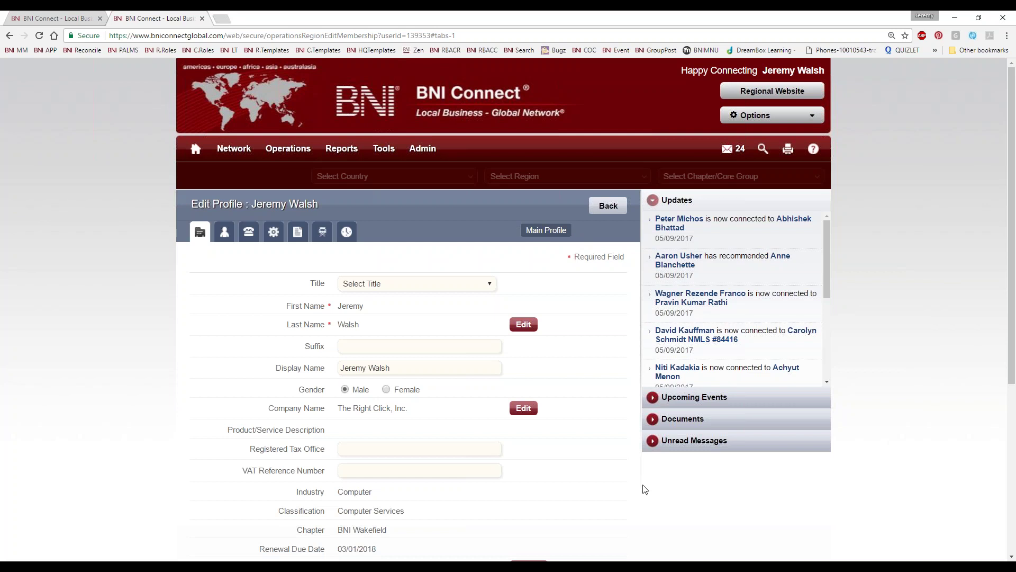
- Examine the main profile's fields, highlighting the Registered Tax Office and VAT Reference Number labels
{"action": "scroll", "coordinate": [649, 492], "scroll_direction": "down", "scroll_amount": 1}
{"action": "scroll", "coordinate": [648, 492], "scroll_direction": "down", "scroll_amount": 2}
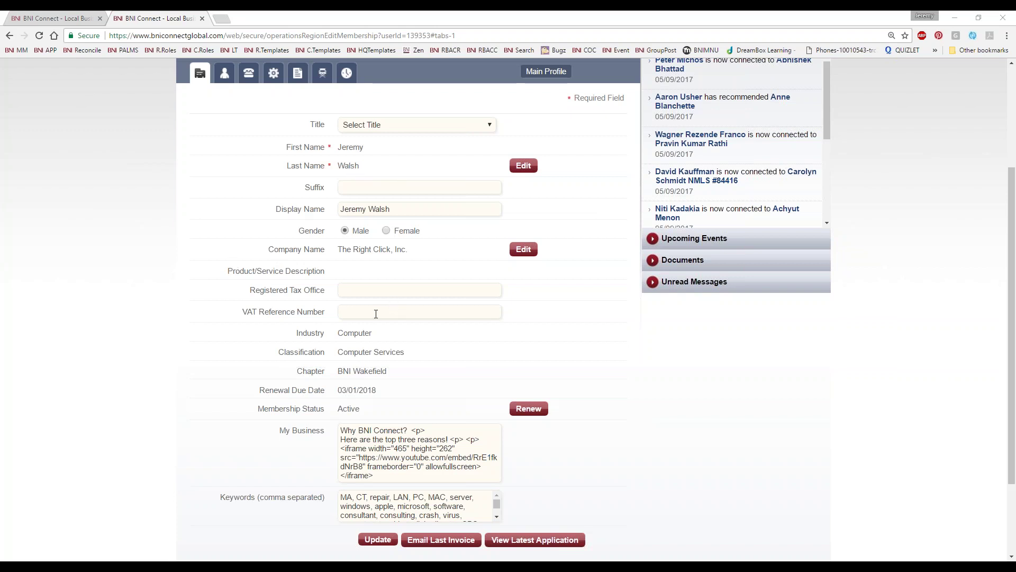
{"action": "scroll", "coordinate": [360, 345], "scroll_direction": "down", "scroll_amount": 3}
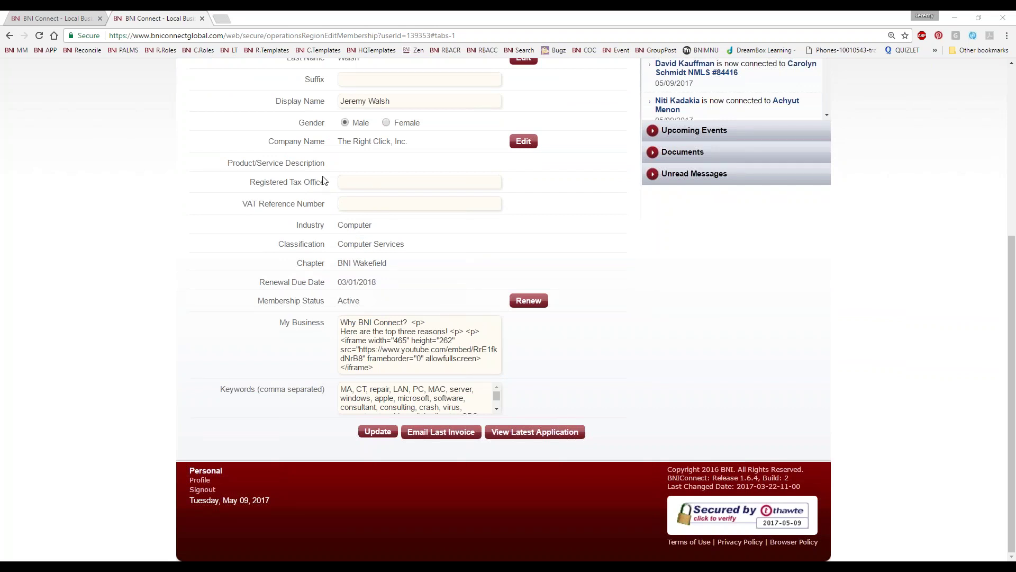
{"action": "left_click_drag", "start_coordinate": [328, 182], "coordinate": [243, 180]}
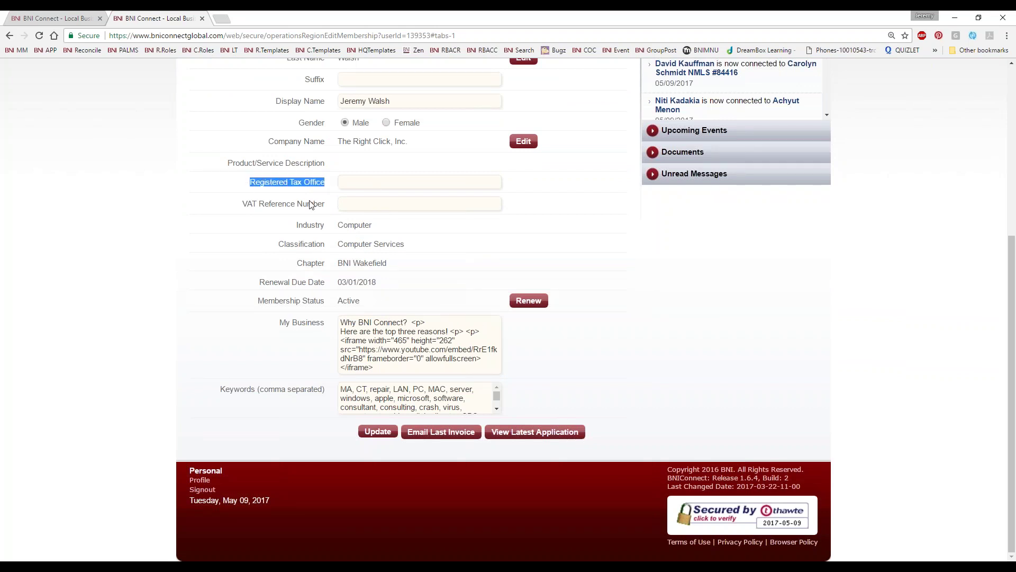
{"action": "left_click_drag", "start_coordinate": [332, 204], "coordinate": [249, 206]}
{"action": "left_click", "coordinate": [339, 203]}
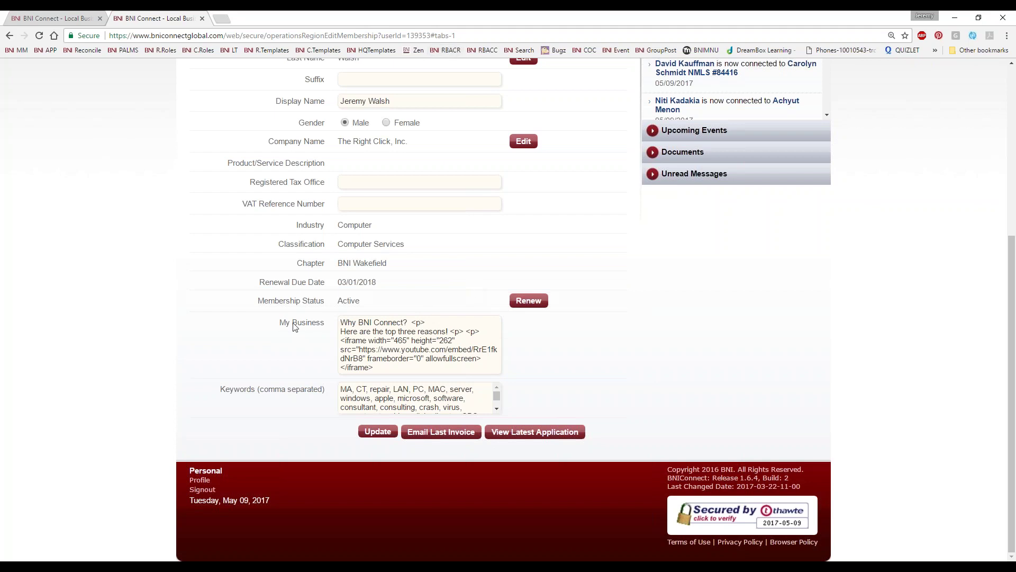
- Highlight the My Business and Keywords labels and place the cursor in the My Business text
{"action": "left_click_drag", "start_coordinate": [280, 324], "coordinate": [324, 328]}
{"action": "left_click_drag", "start_coordinate": [220, 391], "coordinate": [326, 396]}
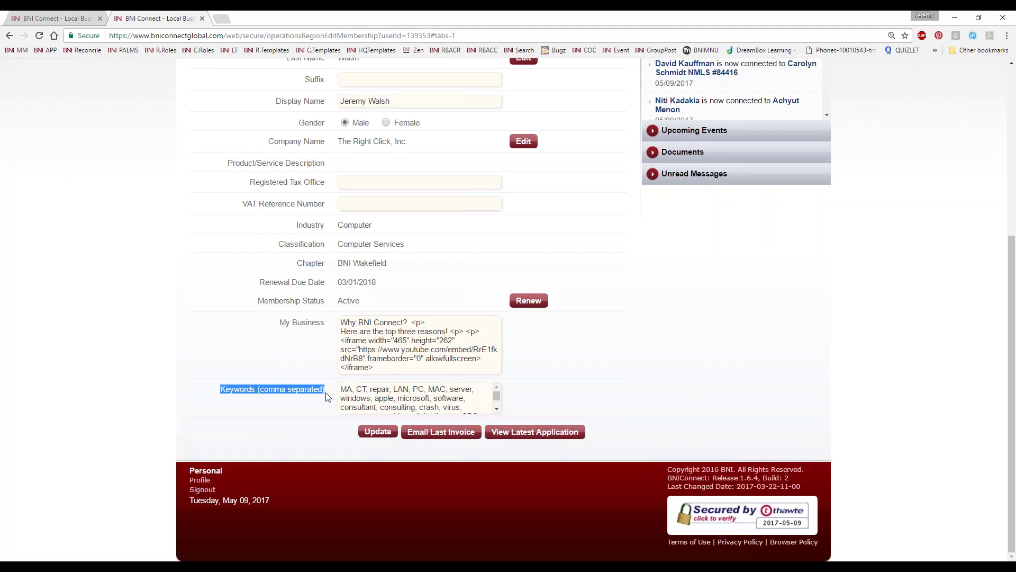
{"action": "left_click", "coordinate": [391, 360]}
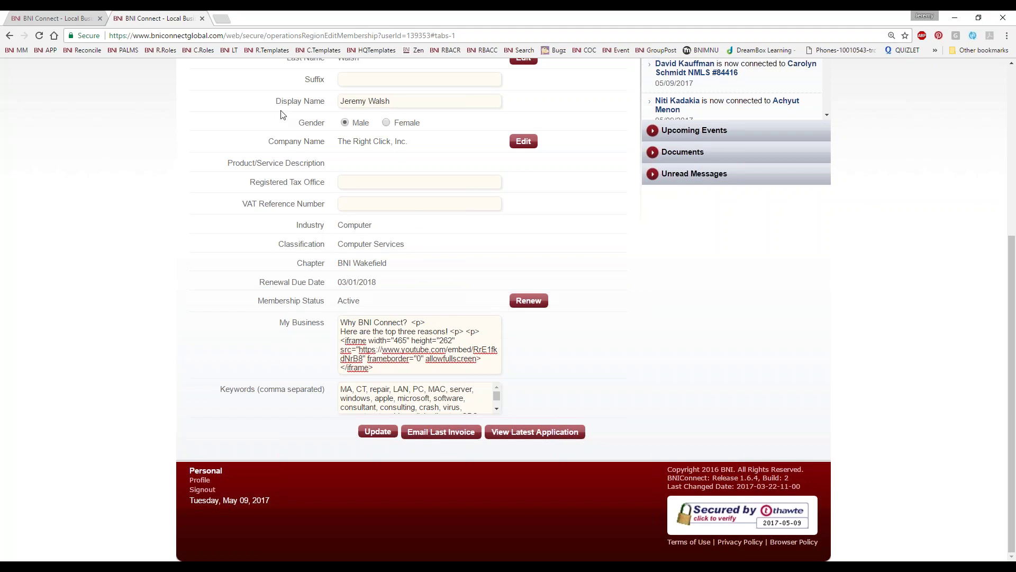
- Open the BNI Connect YouTube channel, youtube.com/user/BNIConnectGlobal, in a new browser tab
{"action": "key", "text": "ctrl+t"}
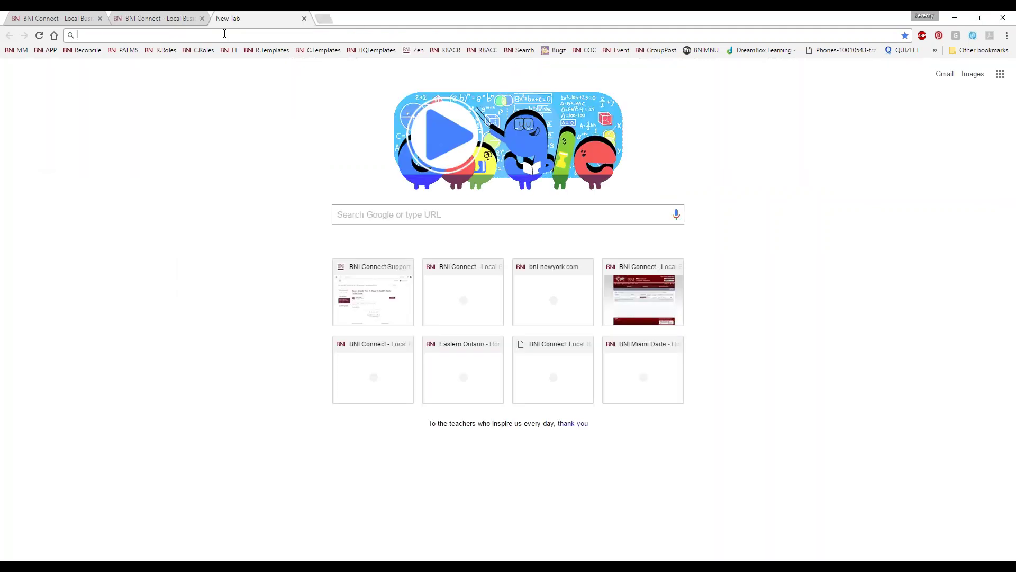
{"action": "type", "text": "youtub"}
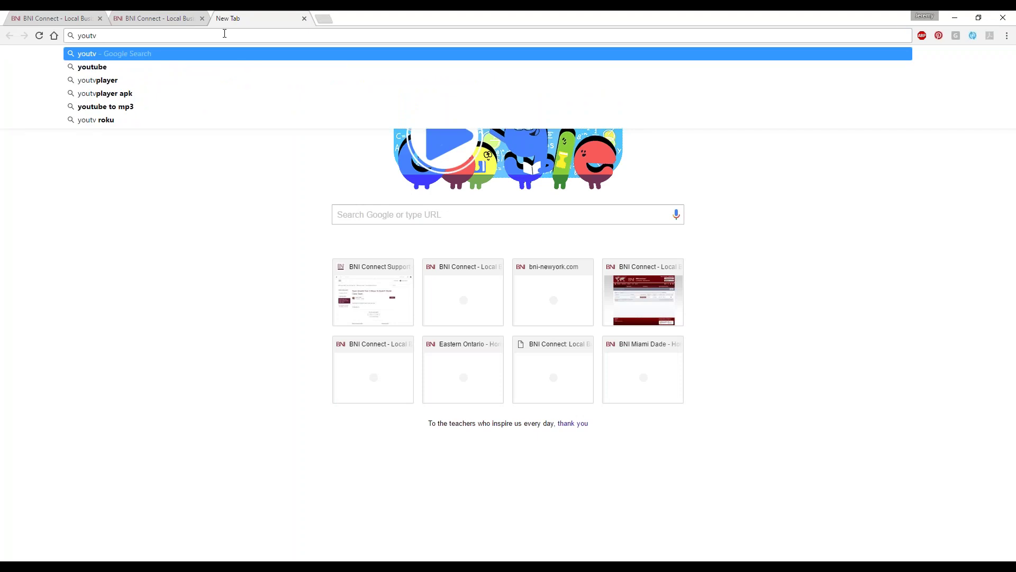
{"action": "type", "text": "e.cm"}
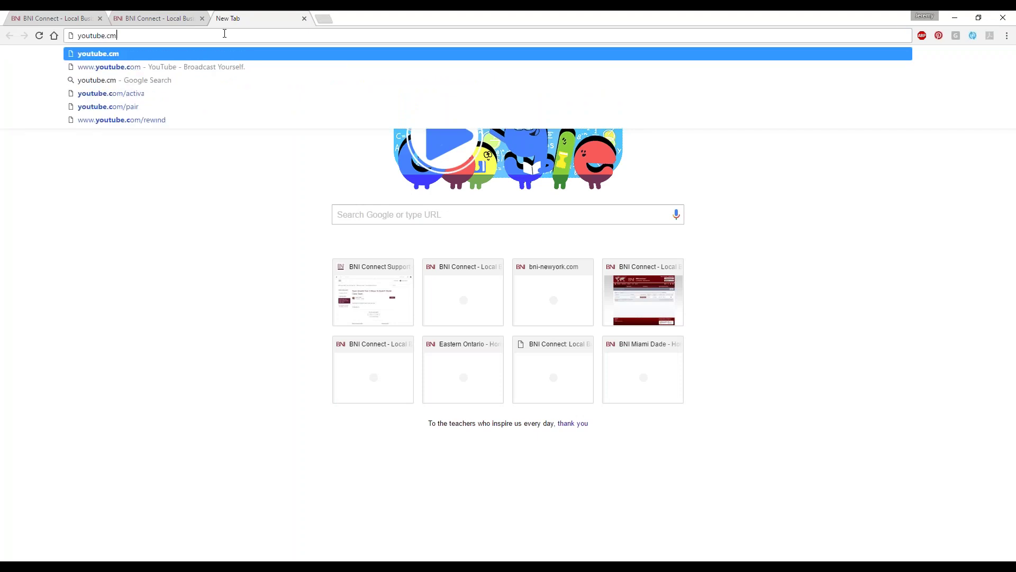
{"action": "key", "text": "BackSpace"}
{"action": "type", "text": "om"}
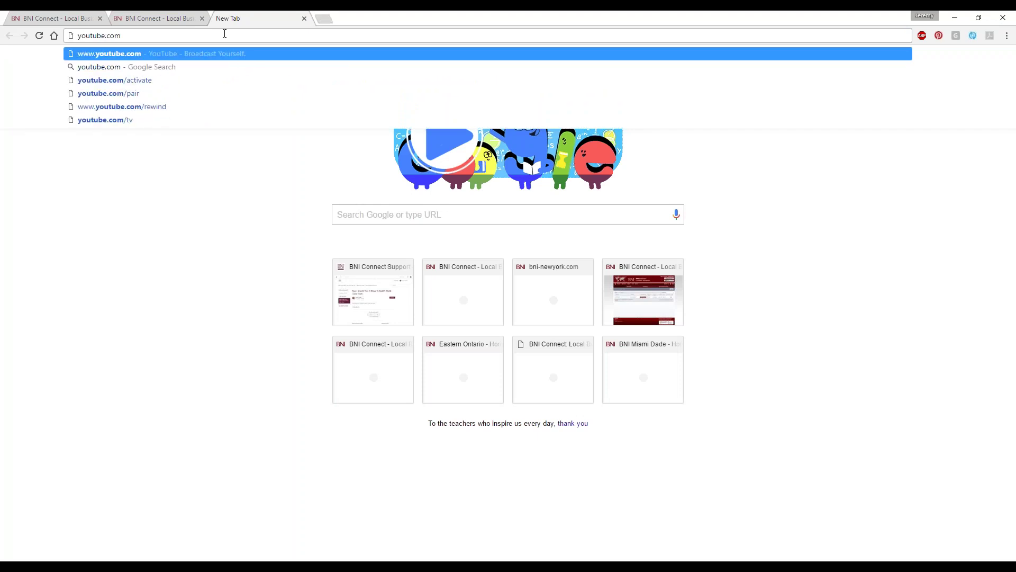
{"action": "type", "text": "/bniconn"}
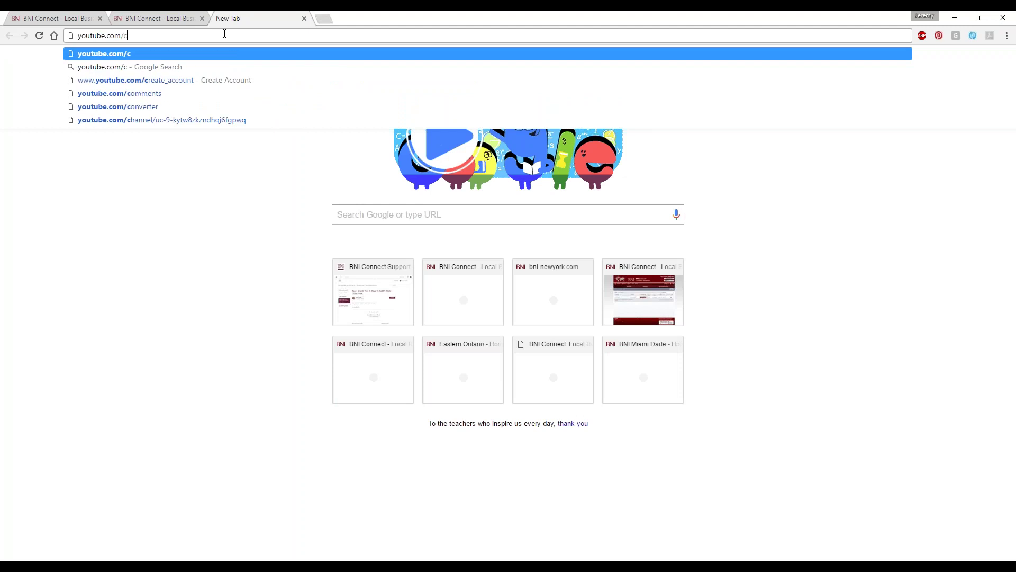
{"action": "type", "text": "ect"}
{"action": "key", "text": "Down"}
{"action": "key", "text": "Down"}
{"action": "key", "text": "Return"}
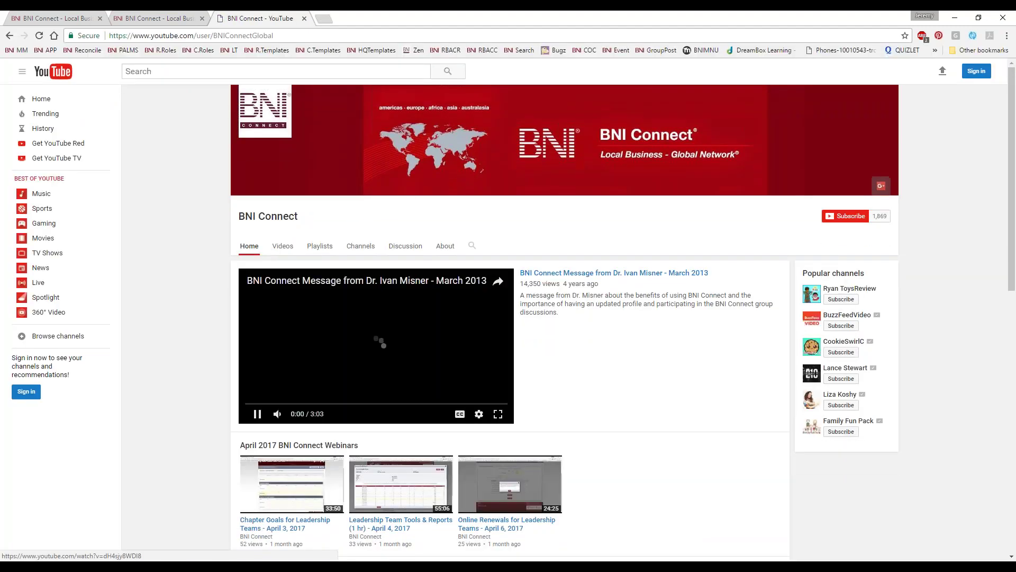
- Pause the channel's featured March 2013 message video and try its share option
{"action": "scroll", "coordinate": [397, 211], "scroll_direction": "down", "scroll_amount": 5}
{"action": "scroll", "coordinate": [402, 190], "scroll_direction": "up", "scroll_amount": 2}
{"action": "left_click", "coordinate": [395, 188]}
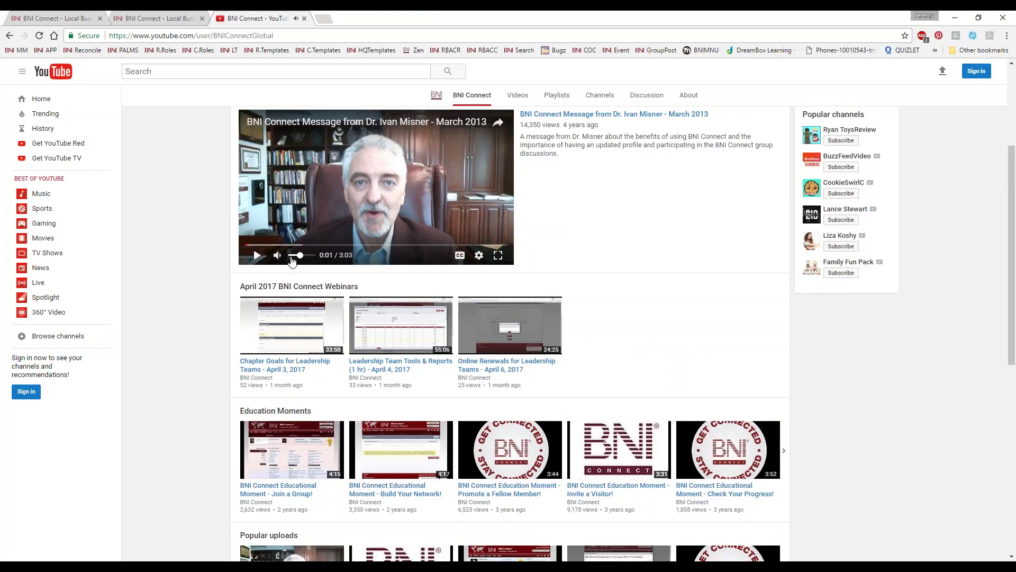
{"action": "left_click", "coordinate": [498, 123]}
{"action": "left_click", "coordinate": [498, 121]}
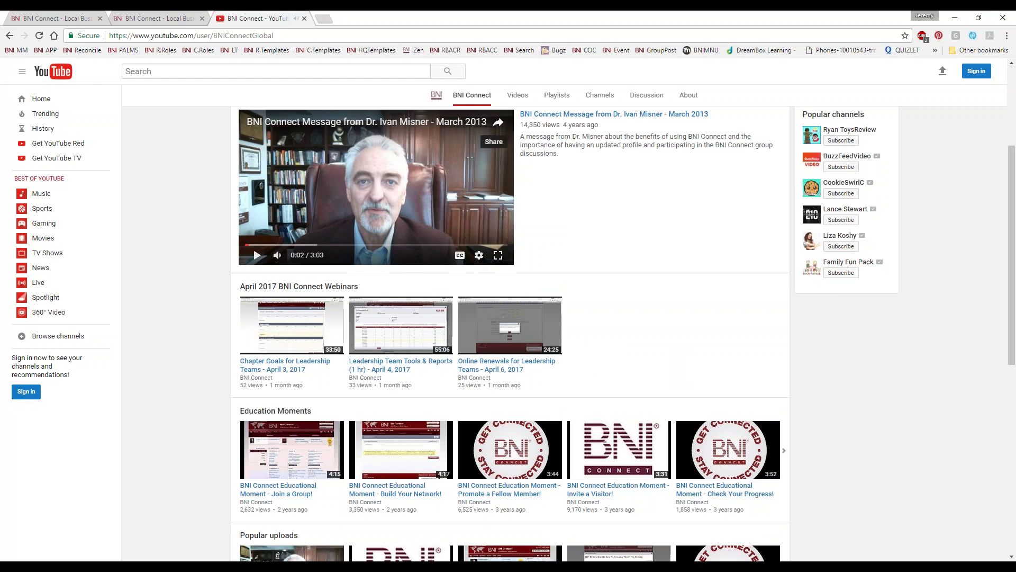
- Open the video "Chapter Goals for Leadership Teams - April 3, 2017" and pause its playback
{"action": "left_click", "coordinate": [312, 337]}
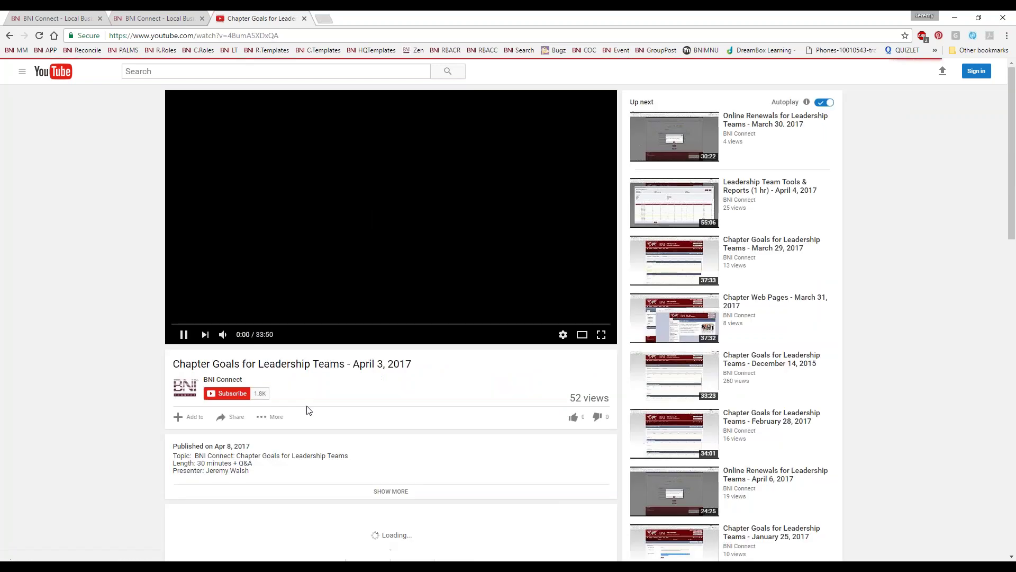
{"action": "left_click", "coordinate": [383, 280]}
{"action": "scroll", "coordinate": [378, 297], "scroll_direction": "down", "scroll_amount": 5}
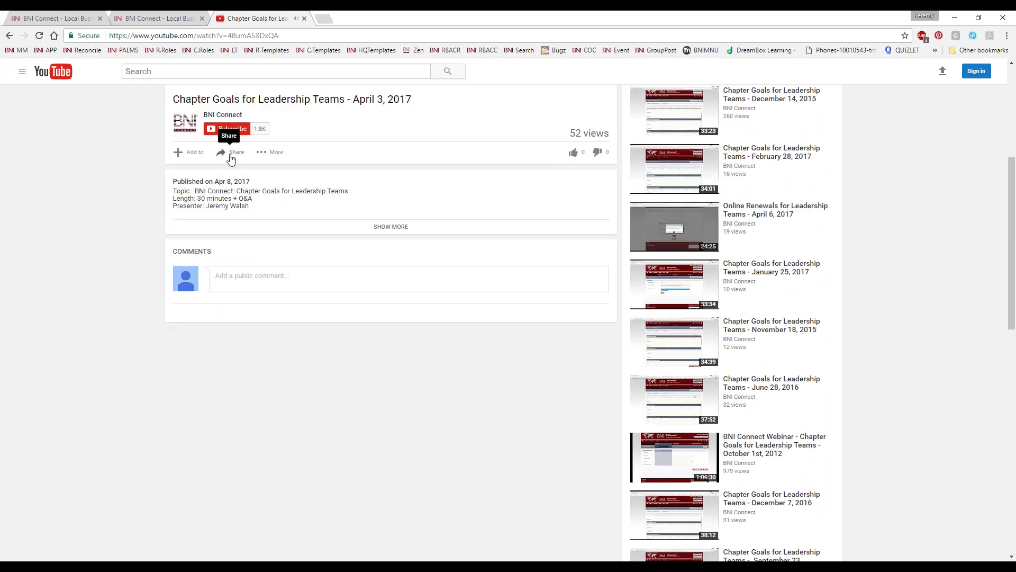
- Open the video's share options, highlight its short link, and display the iframe embed code with the cursor placed in it
{"action": "left_click", "coordinate": [232, 154]}
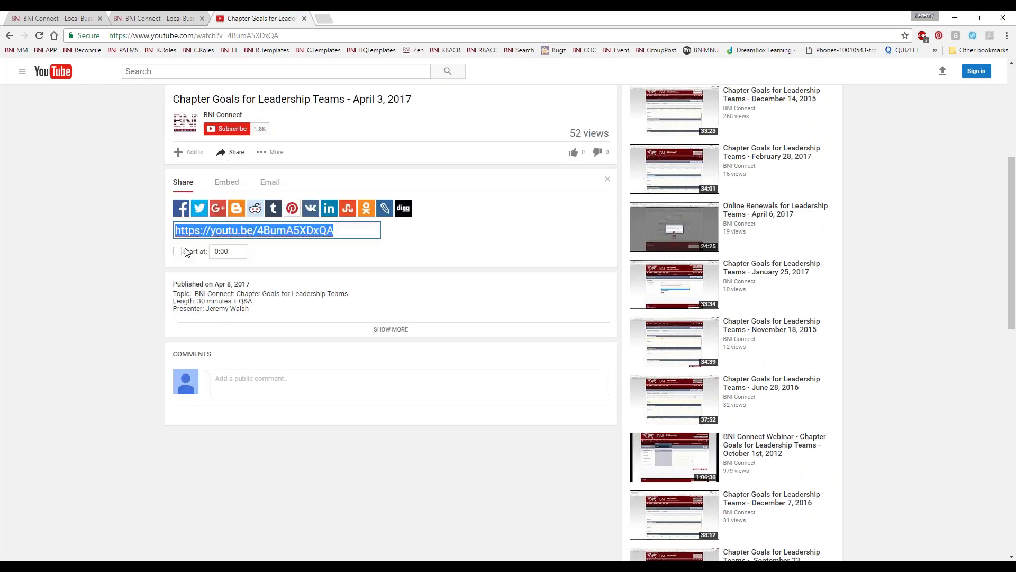
{"action": "left_click_drag", "start_coordinate": [360, 228], "coordinate": [175, 230]}
{"action": "left_click", "coordinate": [90, 316]}
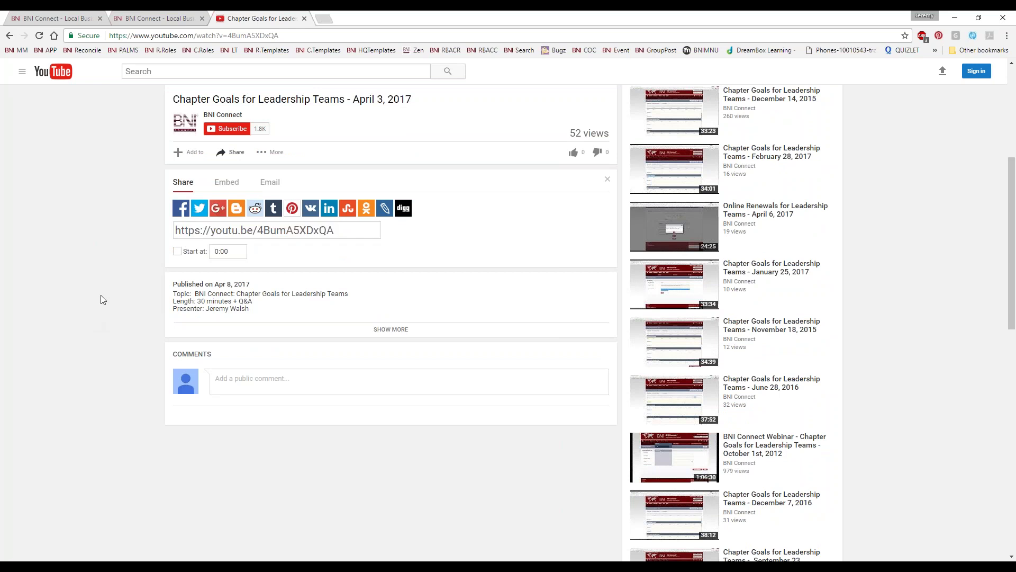
{"action": "left_click", "coordinate": [226, 182]}
{"action": "left_click", "coordinate": [184, 208]}
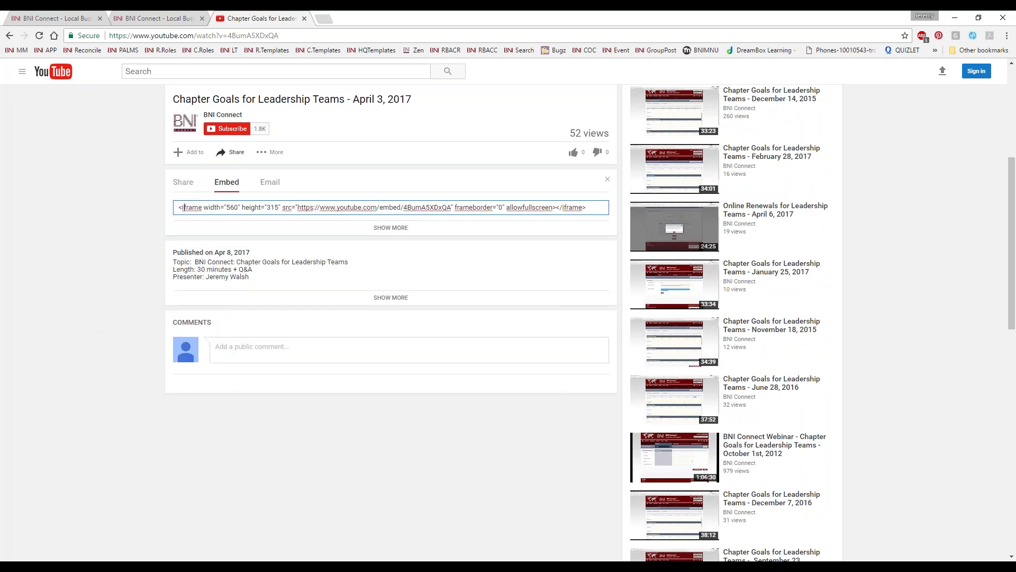
- Select the video's entire iframe embed code, and return to the BNI Connect profile editing page
{"action": "left_click_drag", "start_coordinate": [182, 208], "coordinate": [241, 210]}
{"action": "left_click_drag", "start_coordinate": [180, 207], "coordinate": [620, 202]}
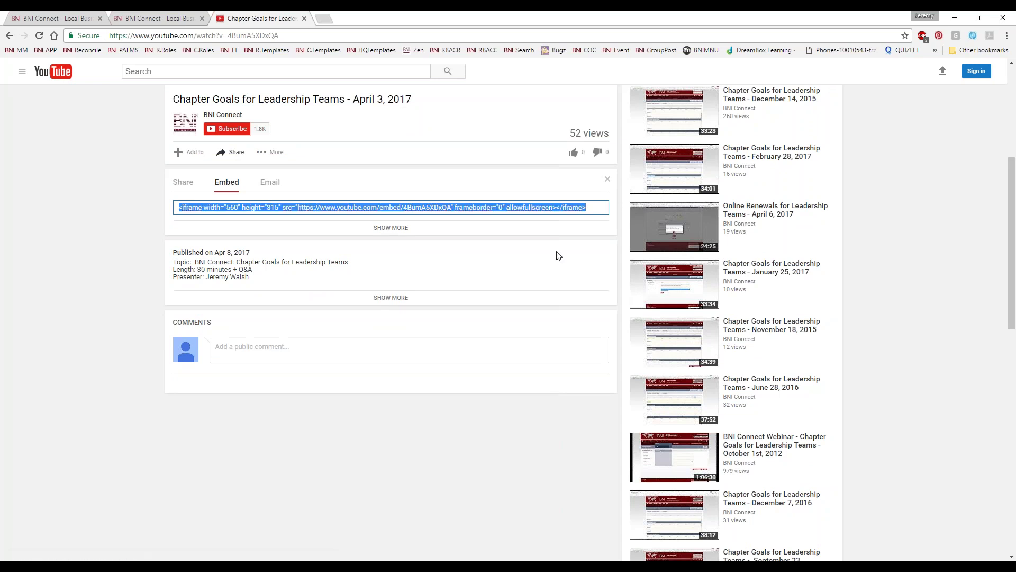
{"action": "key", "text": "ctrl+shift+Tab"}
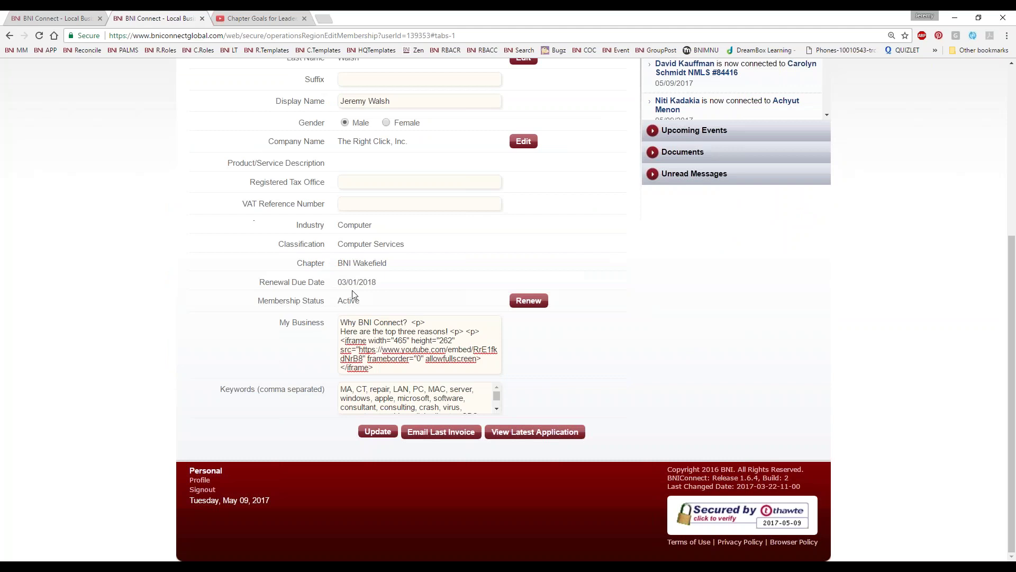
- Highlight the existing iframe code and the "Why BNI Connect?" heading text in the My Business field
{"action": "left_click_drag", "start_coordinate": [340, 338], "coordinate": [441, 369]}
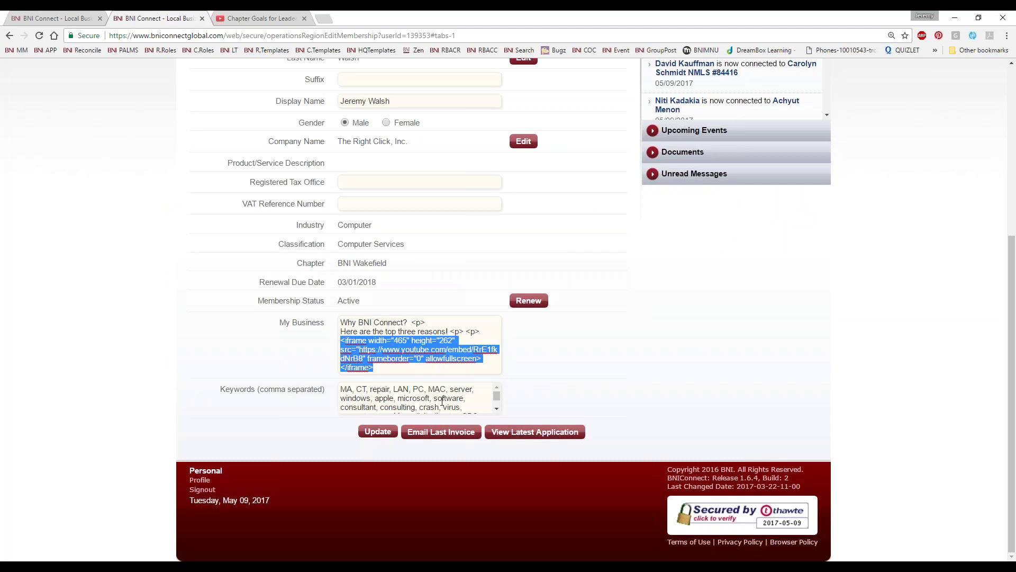
{"action": "left_click", "coordinate": [370, 322]}
{"action": "left_click_drag", "start_coordinate": [345, 324], "coordinate": [408, 322]}
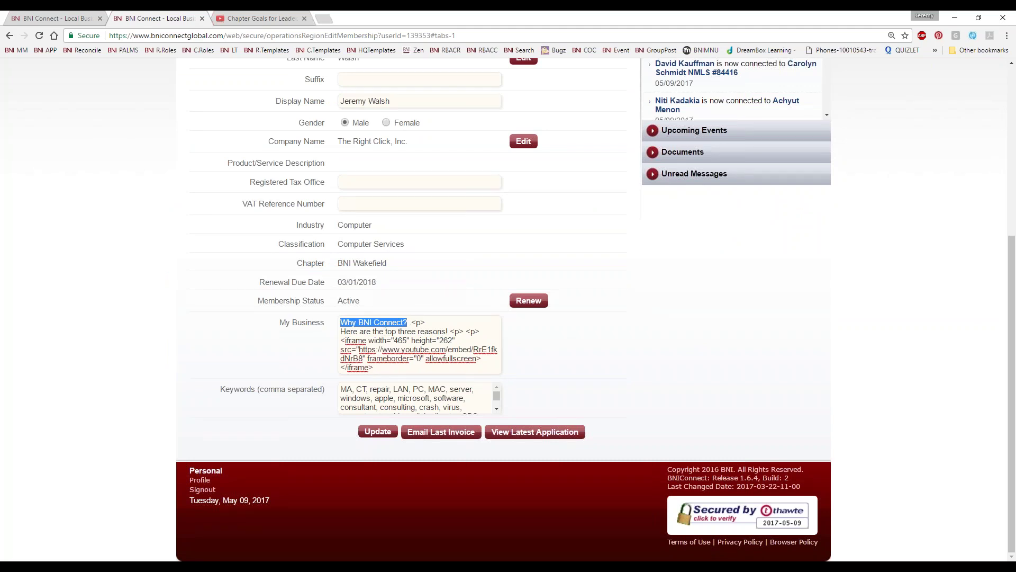
{"action": "left_click", "coordinate": [356, 349]}
{"action": "left_click_drag", "start_coordinate": [340, 341], "coordinate": [373, 367]}
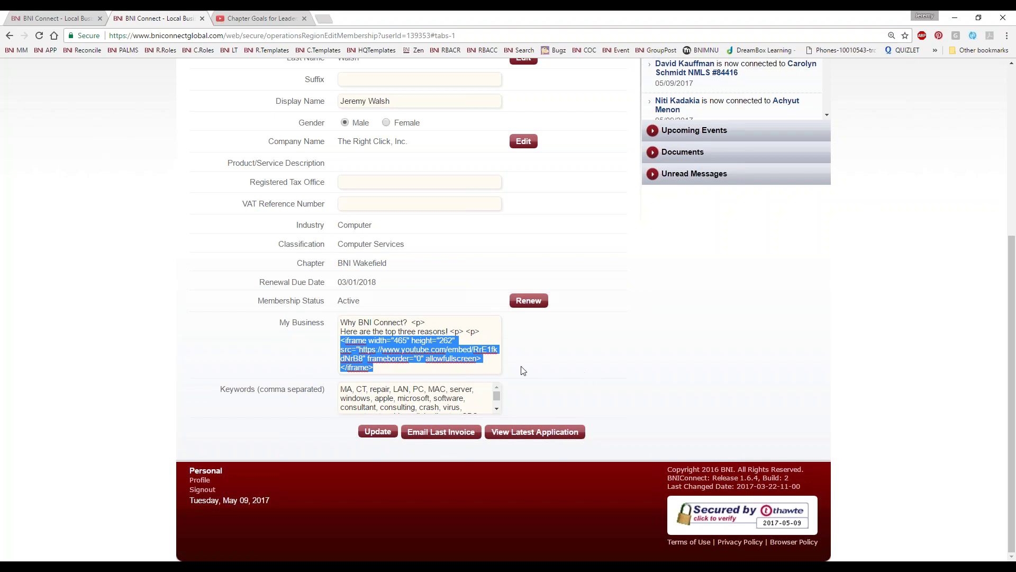
- Point out the Classification value and the first entries in the Keywords field by highlighting them
{"action": "left_click", "coordinate": [399, 398]}
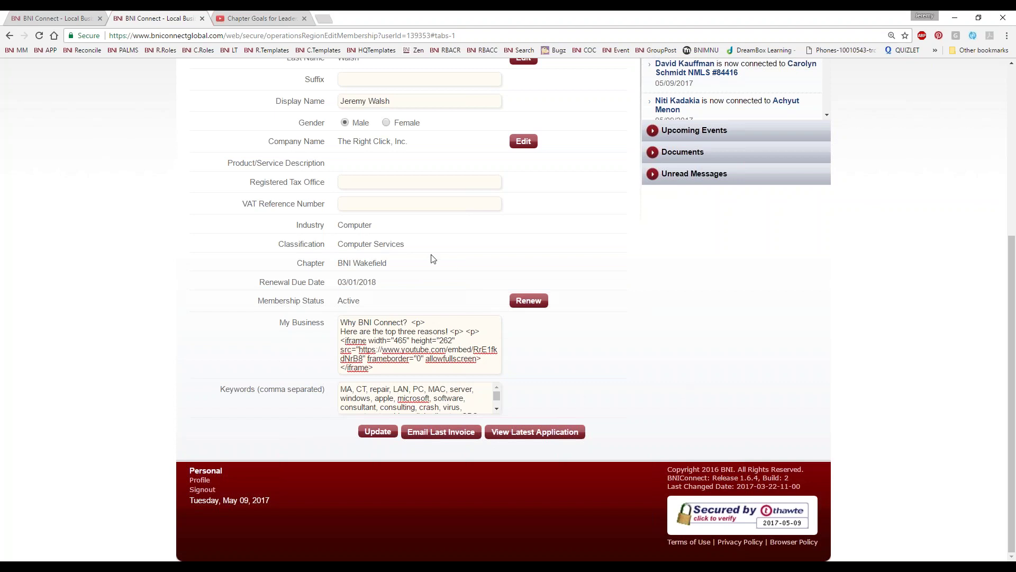
{"action": "left_click_drag", "start_coordinate": [422, 246], "coordinate": [325, 253]}
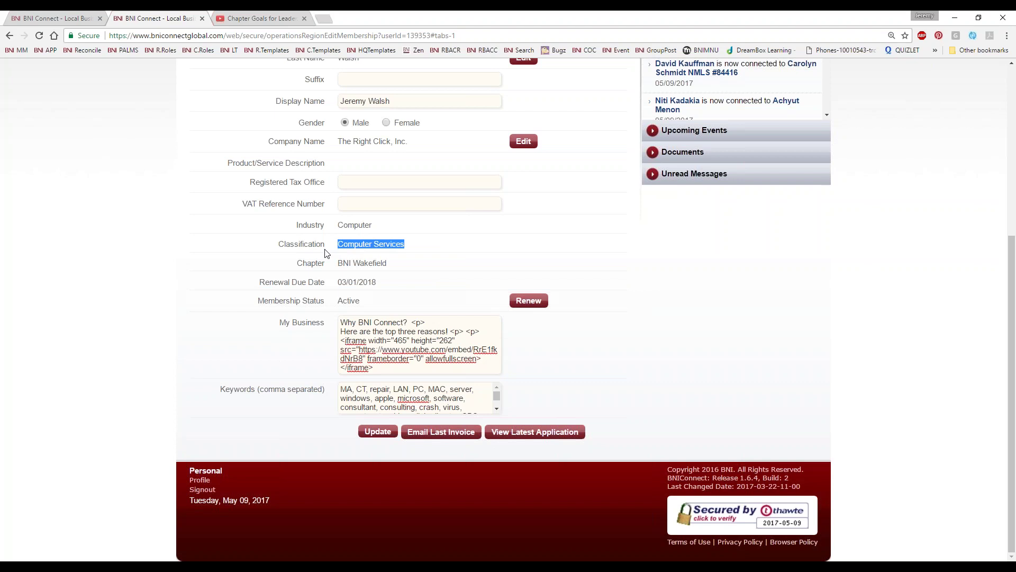
{"action": "left_click", "coordinate": [369, 394]}
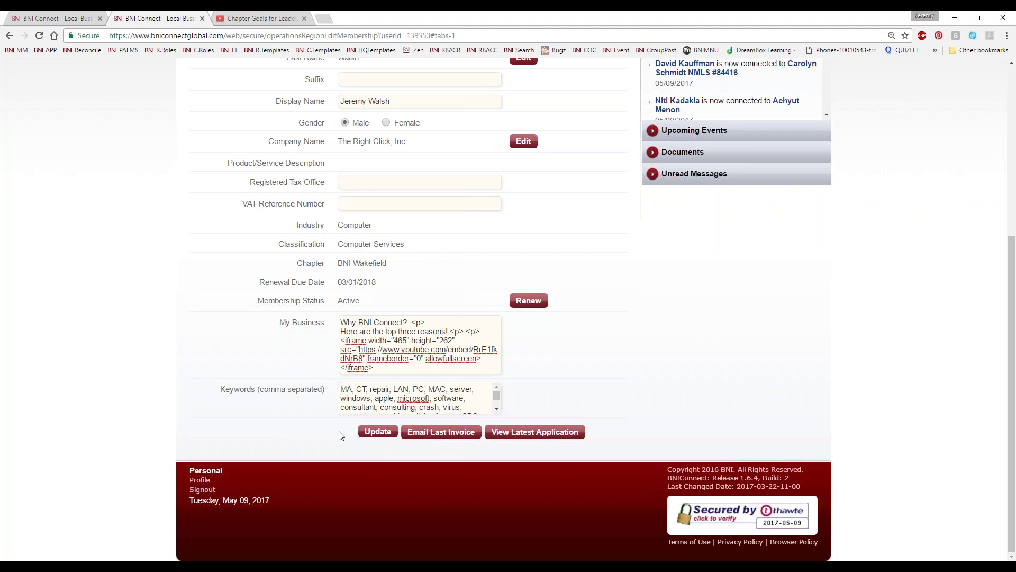
{"action": "left_click", "coordinate": [369, 398]}
{"action": "left_click_drag", "start_coordinate": [366, 390], "coordinate": [340, 389]}
- Remove all text and embed code from the My Business field and save the profile
{"action": "left_click", "coordinate": [377, 433]}
{"action": "key", "text": "super+e"}
{"action": "left_click", "coordinate": [609, 71]}
{"action": "left_click_drag", "start_coordinate": [374, 368], "coordinate": [321, 310]}
{"action": "key", "text": "BackSpace"}
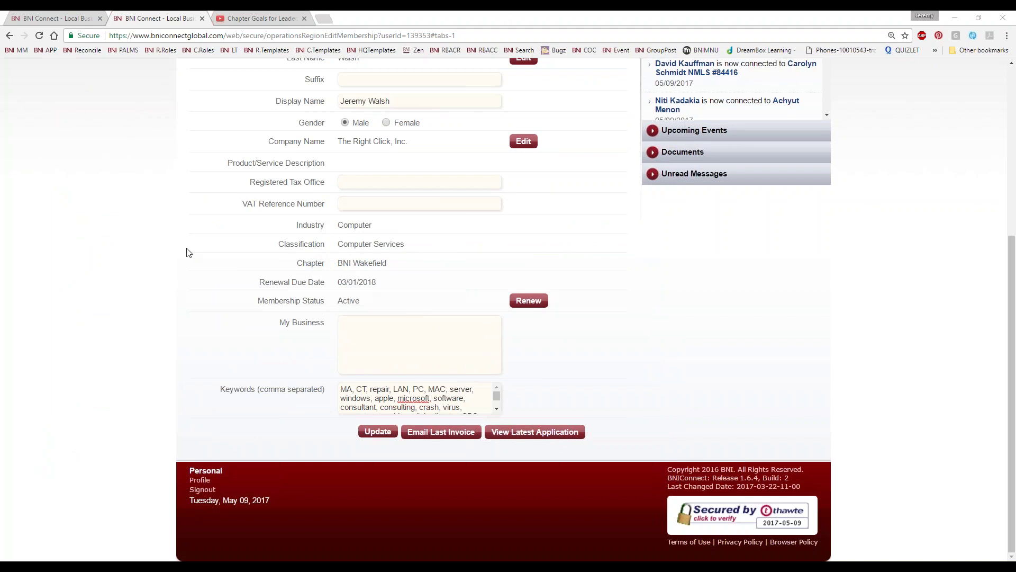
{"action": "left_click", "coordinate": [375, 433]}
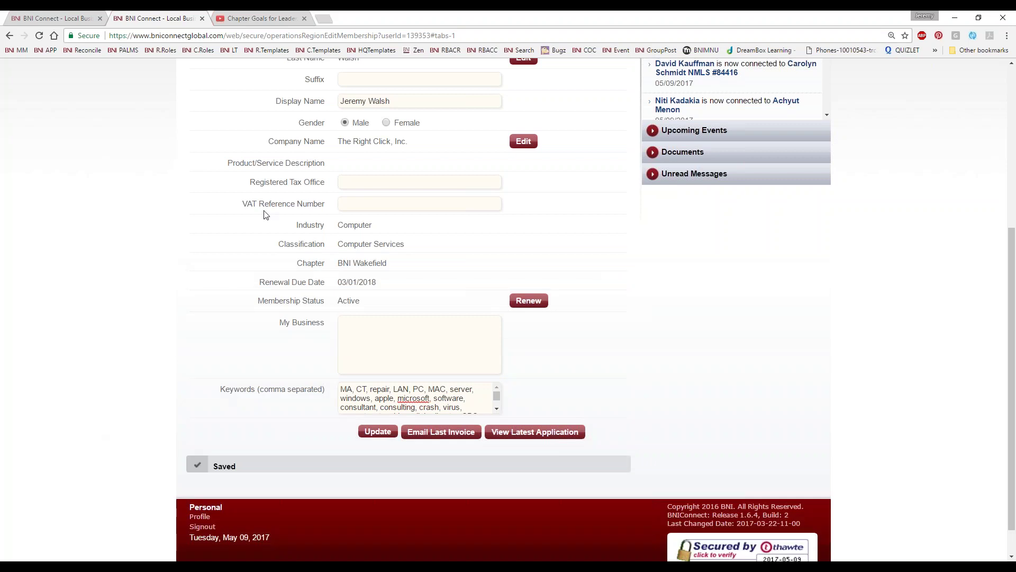
- Replace the YouTube page with the bniamerica.com website and go to its Find a Member page
{"action": "left_click", "coordinate": [243, 18]}
{"action": "left_click", "coordinate": [264, 35]}
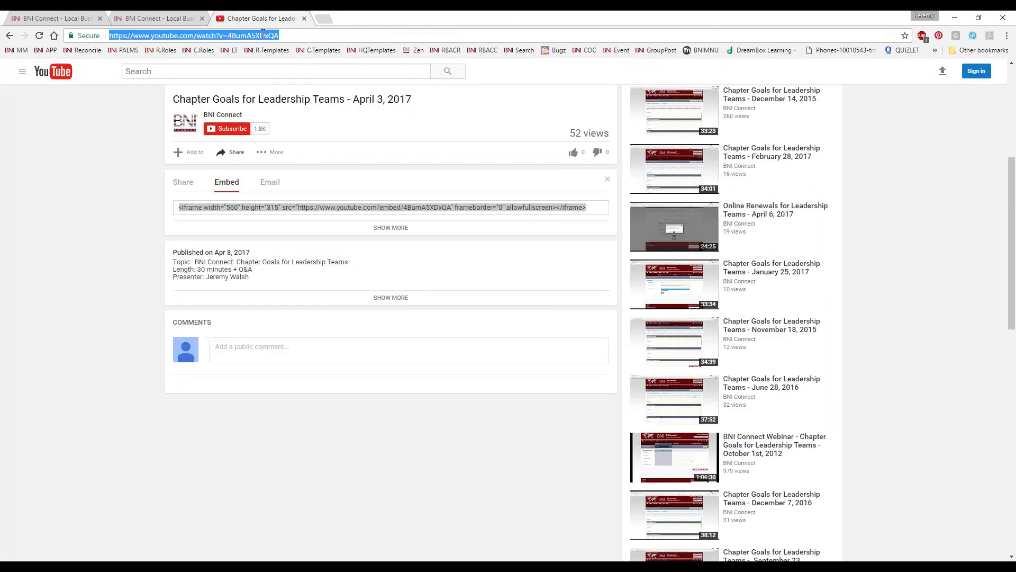
{"action": "type", "text": "bnia"}
{"action": "key", "text": "Return"}
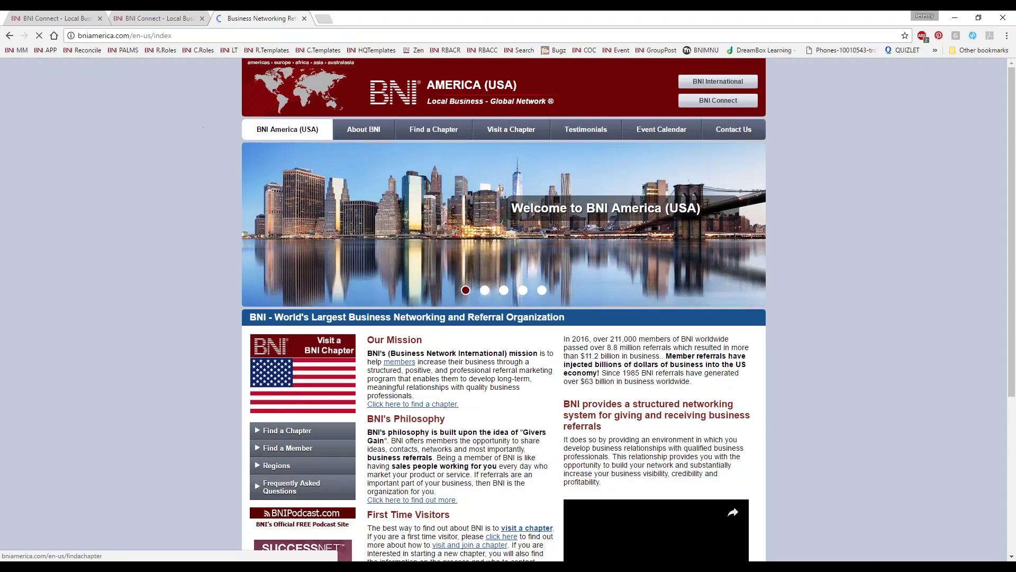
{"action": "left_click", "coordinate": [292, 448]}
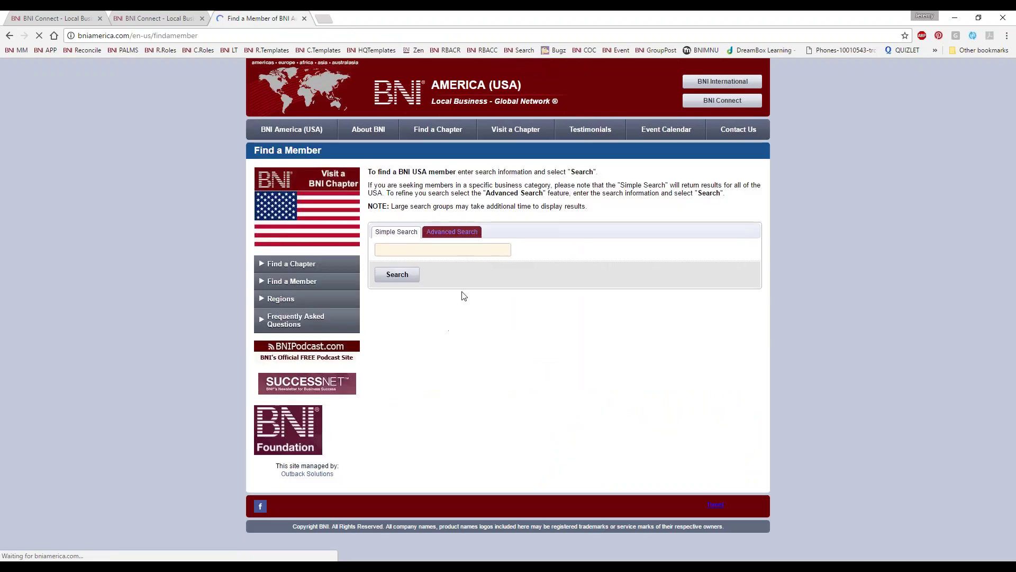
- Search for the member by full name and open the exact match's public Member Detail page
{"action": "type", "text": "jeremy walsh"}
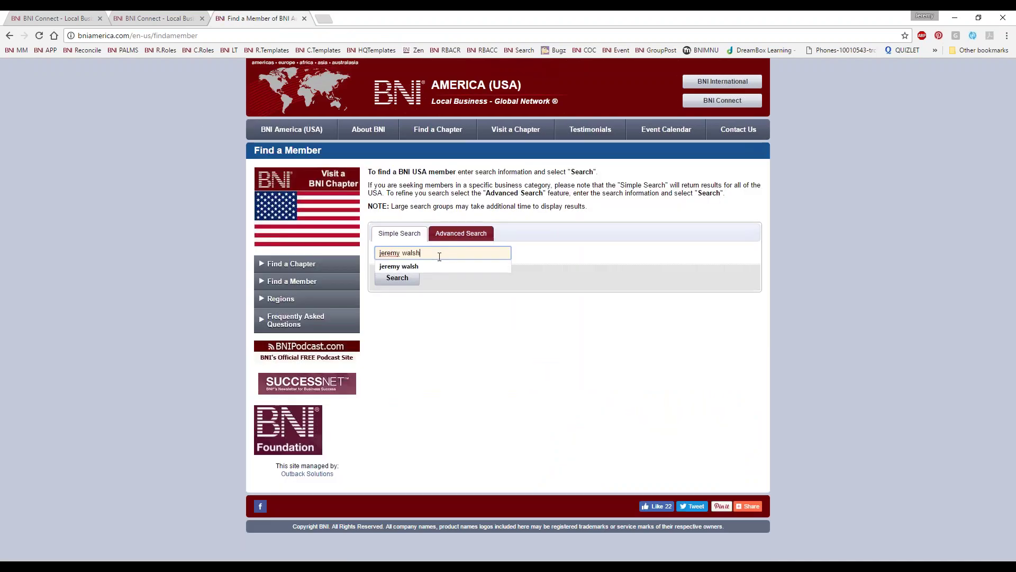
{"action": "key", "text": "Return"}
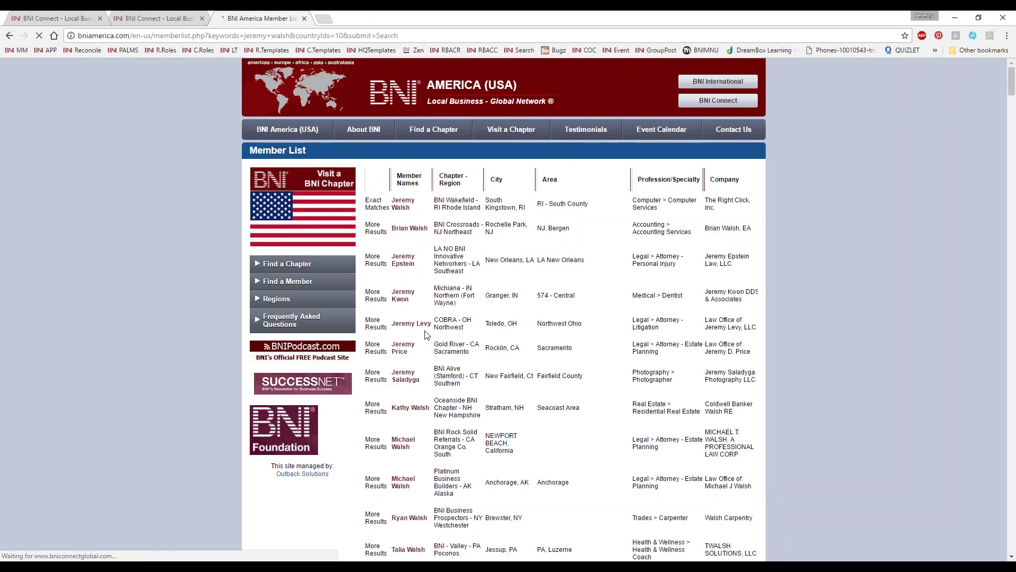
{"action": "left_click", "coordinate": [378, 238]}
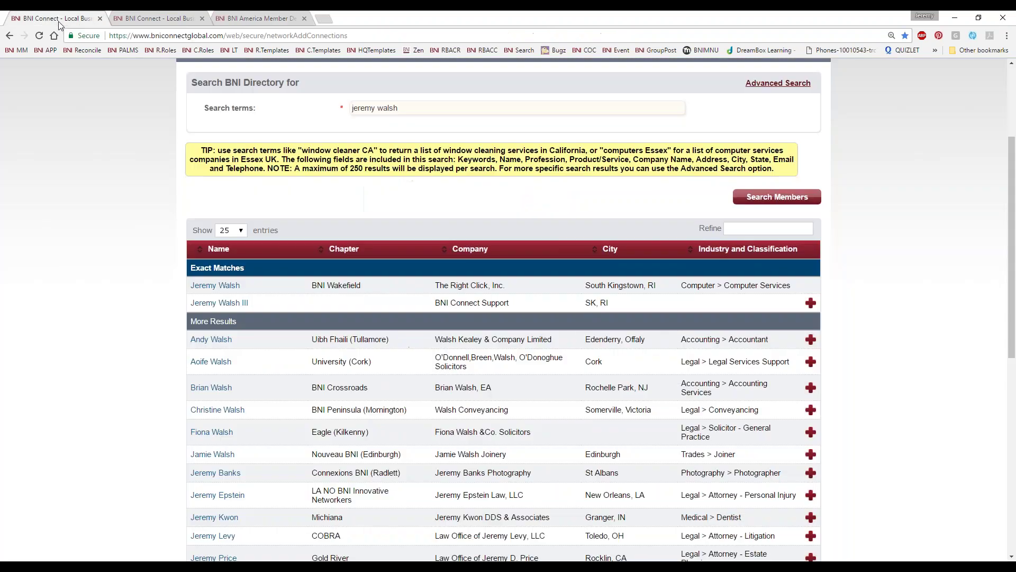
- Restore the "Why BNI Connect?" text and the 465 by 262 YouTube iframe code in My Business, and update the profile
{"action": "left_click", "coordinate": [60, 20]}
{"action": "left_click", "coordinate": [140, 18]}
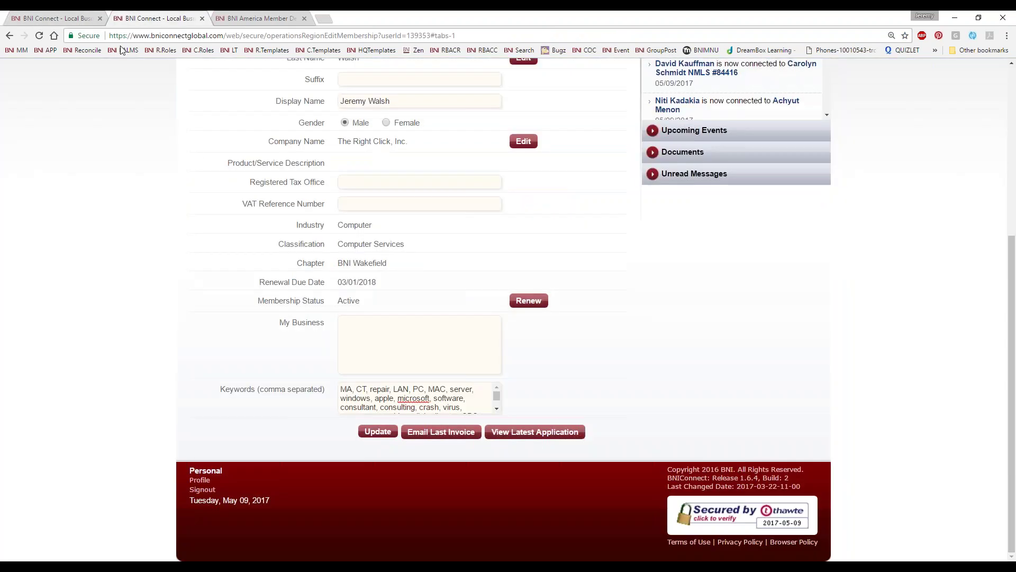
{"action": "type", "text": "Why BNI Connect?  <p> Here are the top three reasons! <p> <p> <iframe width=\"465\" height=\"262\" src=\"https://www.youtube.com/embed/RrE1fkdNrB8\" frameborder=\"0\" allowfullscreen></iframe>"}
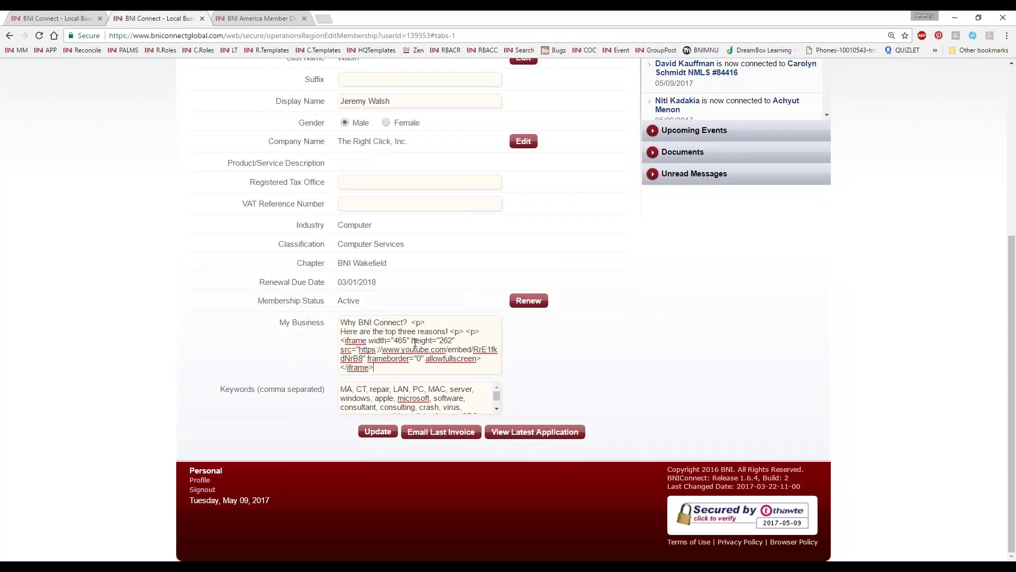
{"action": "left_click", "coordinate": [391, 432]}
- Close the directory search page and reload the member's public Member Detail page
{"action": "left_click", "coordinate": [101, 18]}
{"action": "left_click", "coordinate": [126, 18]}
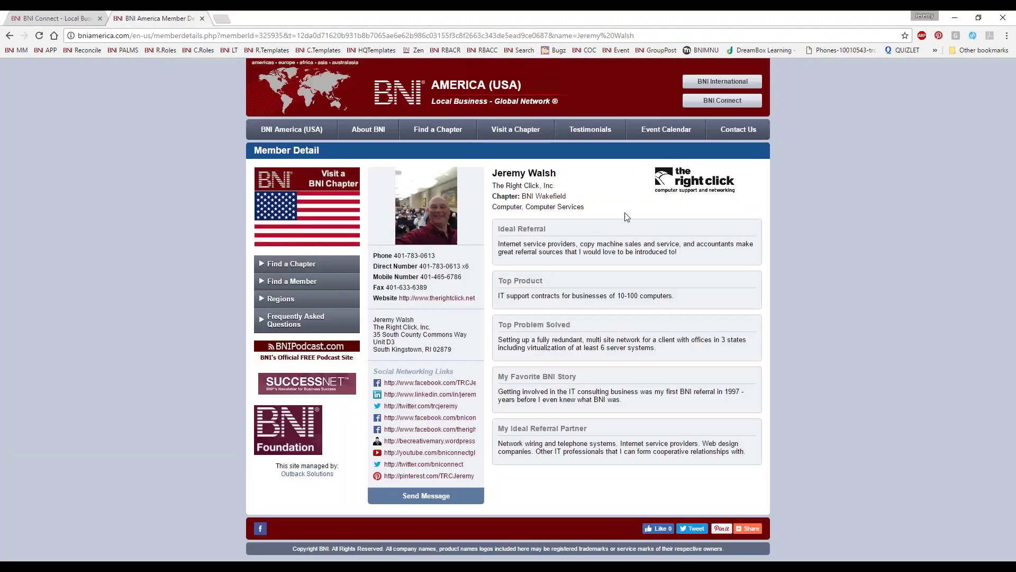
{"action": "right_click", "coordinate": [783, 271]}
{"action": "left_click", "coordinate": [800, 303]}
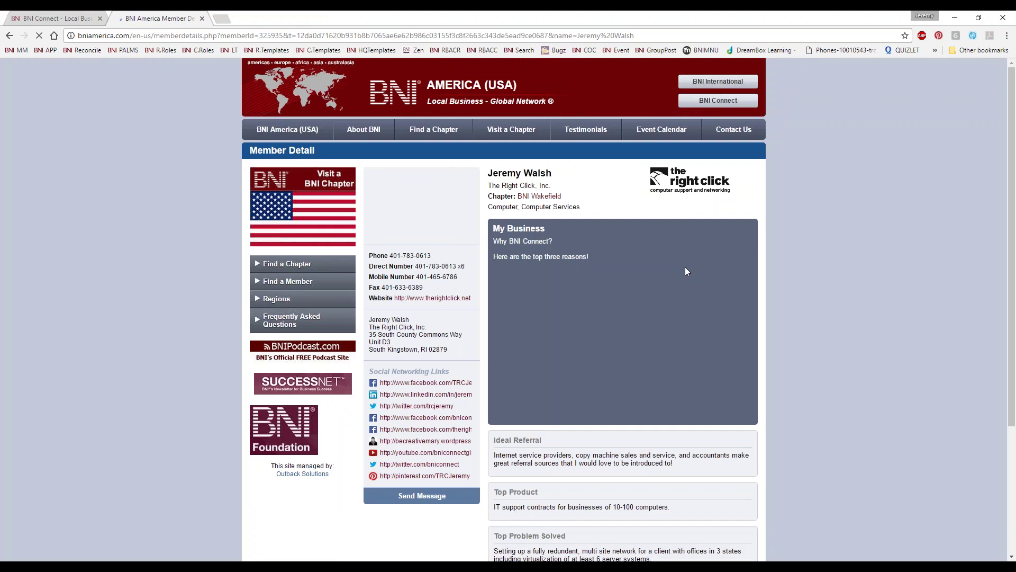
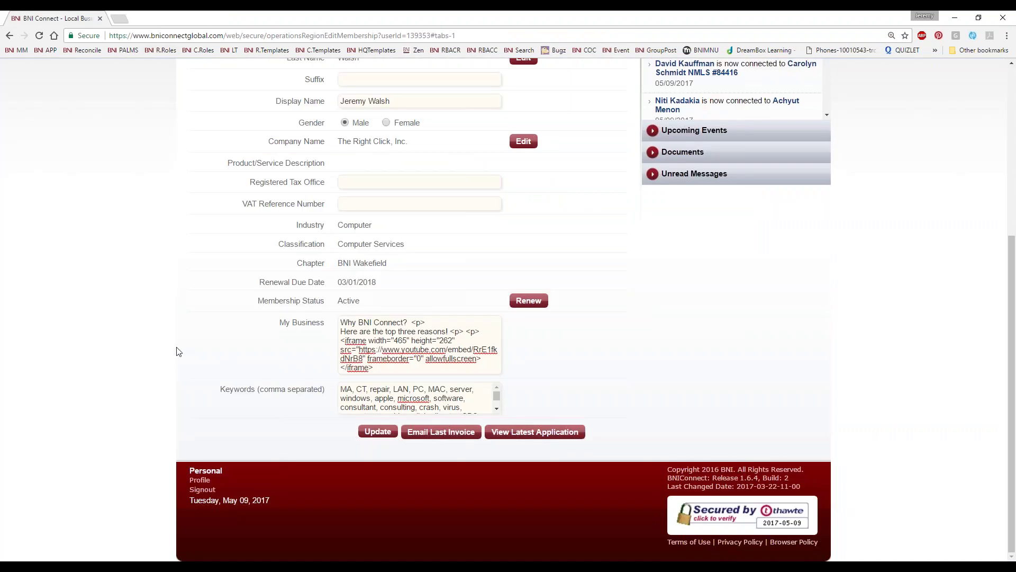
- Open the User Profile section of the member's profile and highlight the label of the case-sensitive answer field
{"action": "scroll", "coordinate": [170, 328], "scroll_direction": "up", "scroll_amount": 5}
{"action": "left_click", "coordinate": [223, 233]}
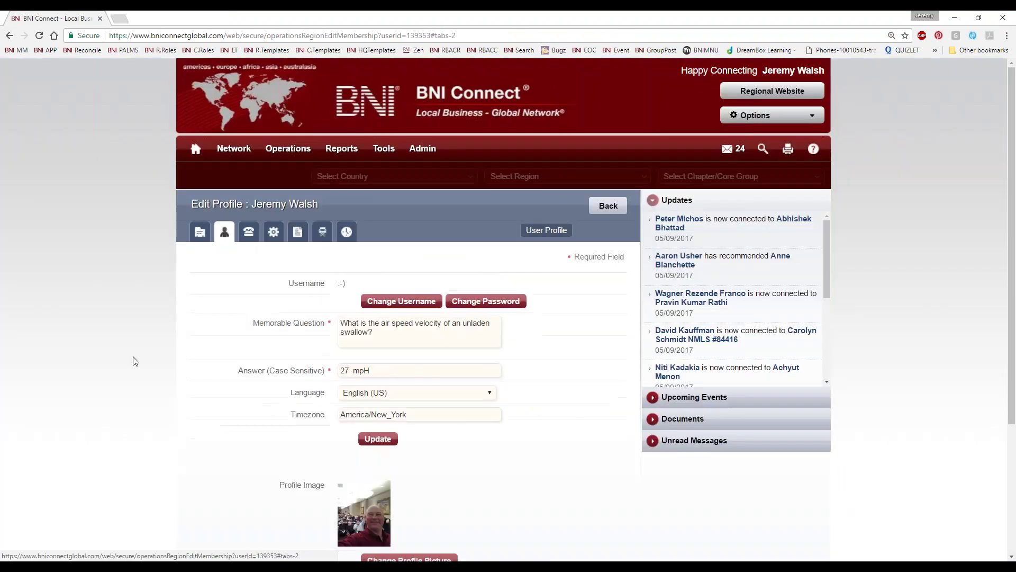
{"action": "scroll", "coordinate": [88, 347], "scroll_direction": "down", "scroll_amount": 3}
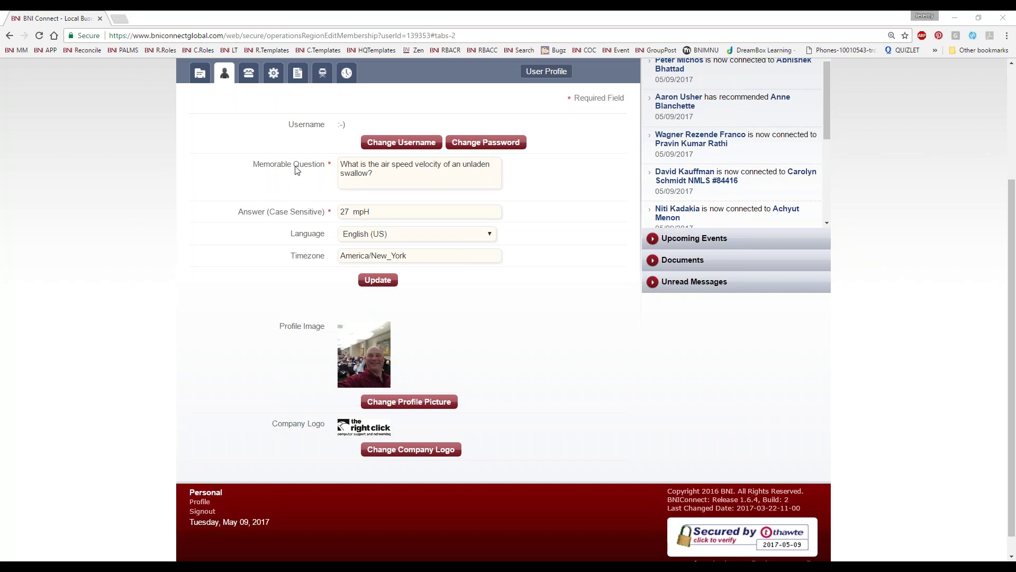
{"action": "left_click_drag", "start_coordinate": [265, 214], "coordinate": [240, 214]}
{"action": "left_click", "coordinate": [288, 216]}
{"action": "scroll", "coordinate": [585, 366], "scroll_direction": "down", "scroll_amount": 1}
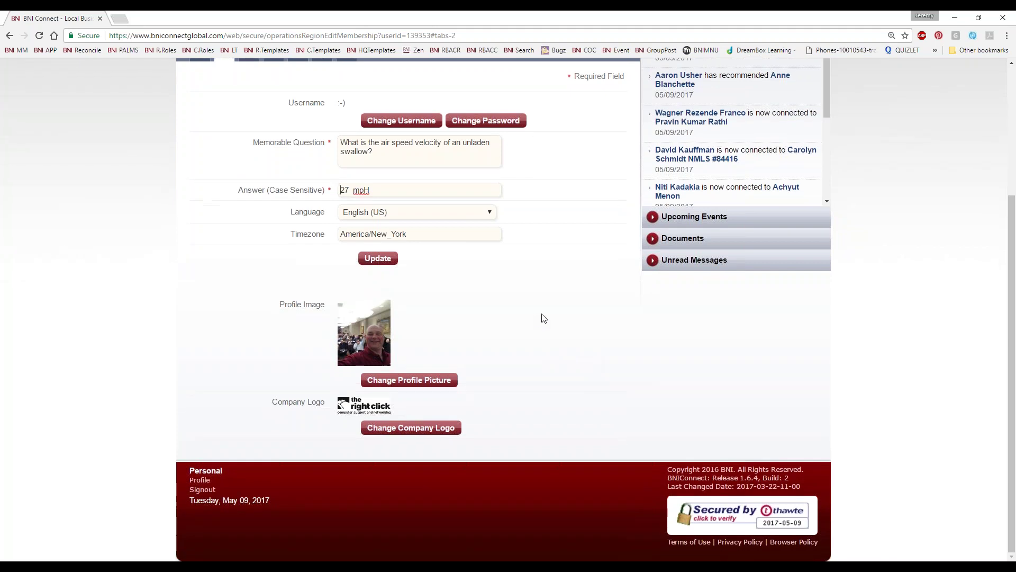
- Look through the available profile languages and leave the list without changing the selection
{"action": "left_click", "coordinate": [491, 217]}
{"action": "left_click_drag", "start_coordinate": [494, 281], "coordinate": [502, 310]}
{"action": "left_click", "coordinate": [553, 313]}
- Start changing the profile picture and attach a new portrait image file for it
{"action": "left_click", "coordinate": [387, 383]}
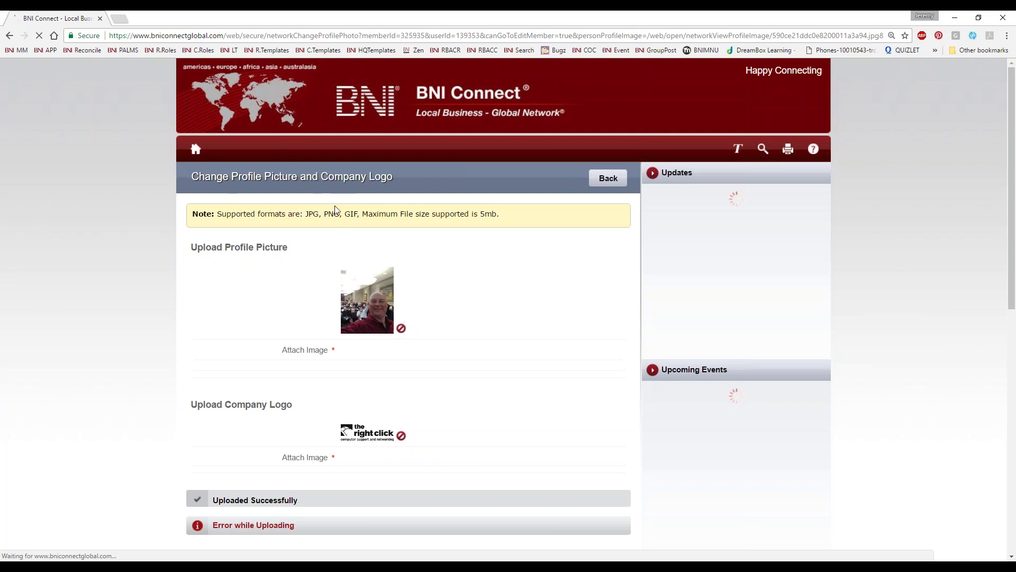
{"action": "left_click", "coordinate": [365, 350]}
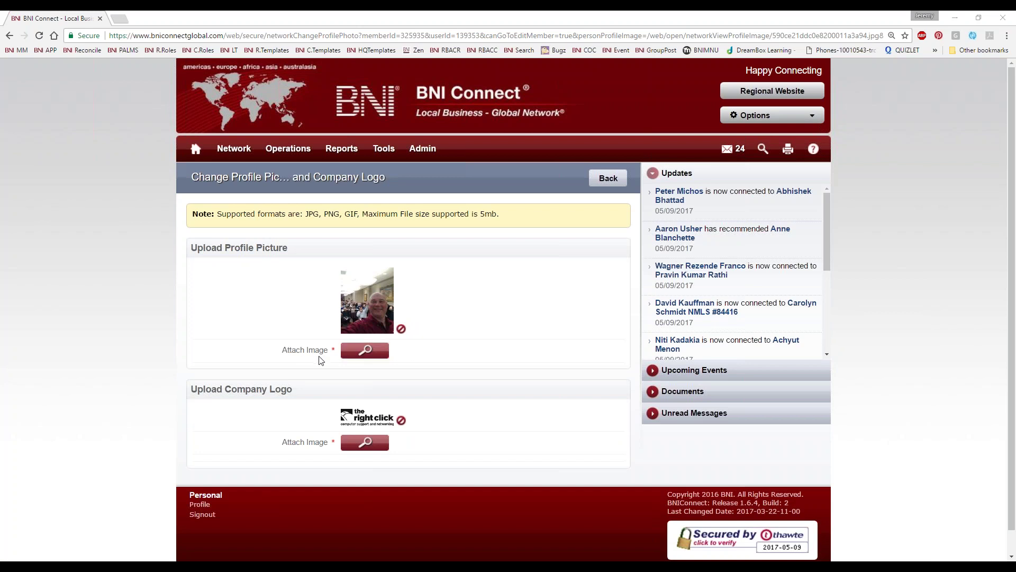
{"action": "left_click", "coordinate": [47, 204]}
{"action": "double_click", "coordinate": [541, 104]}
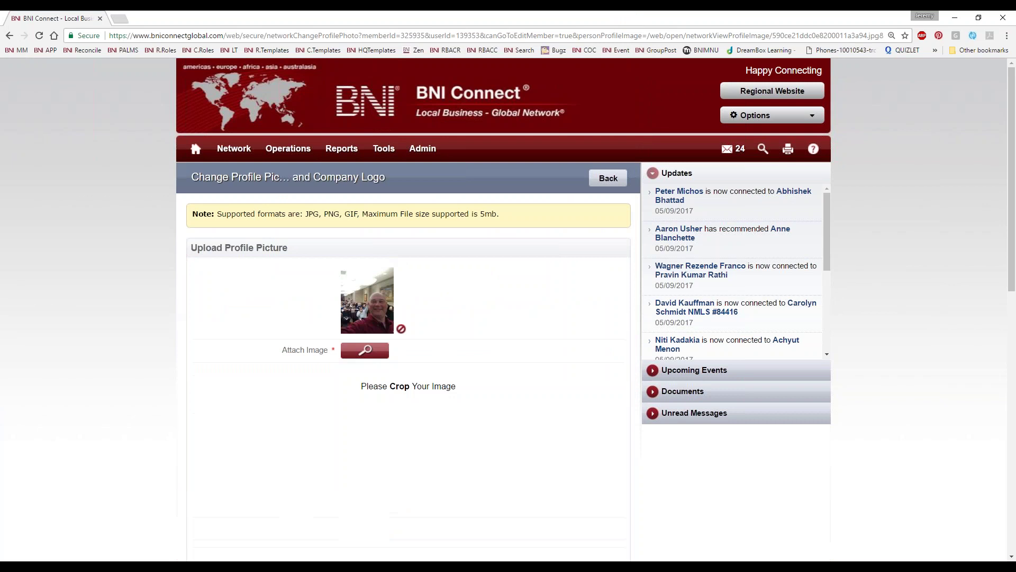
- Crop the new portrait across its full width from the head to the upper chest, and save it as the profile picture
{"action": "scroll", "coordinate": [672, 450], "scroll_direction": "down", "scroll_amount": 5}
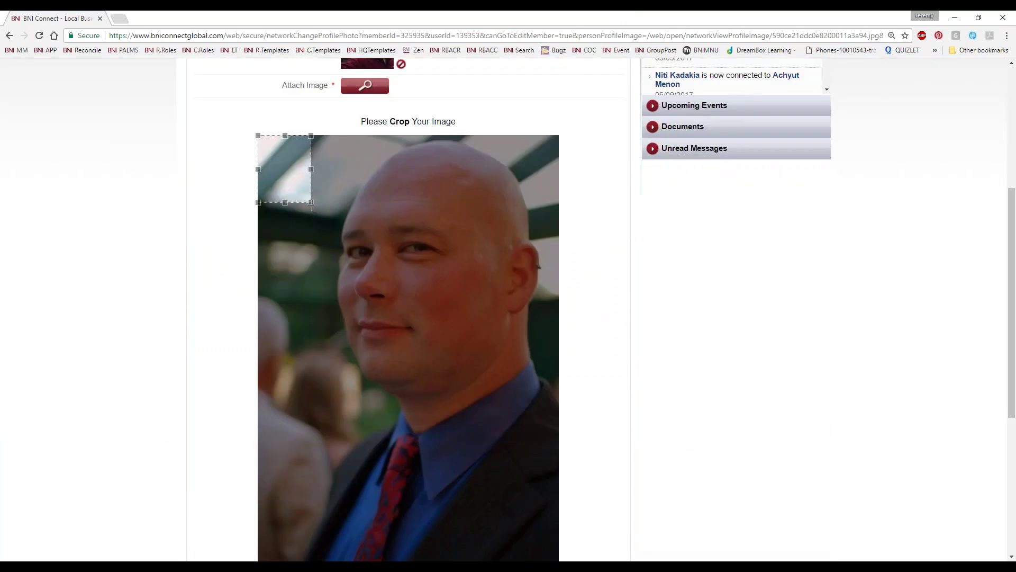
{"action": "scroll", "coordinate": [779, 415], "scroll_direction": "down", "scroll_amount": 4}
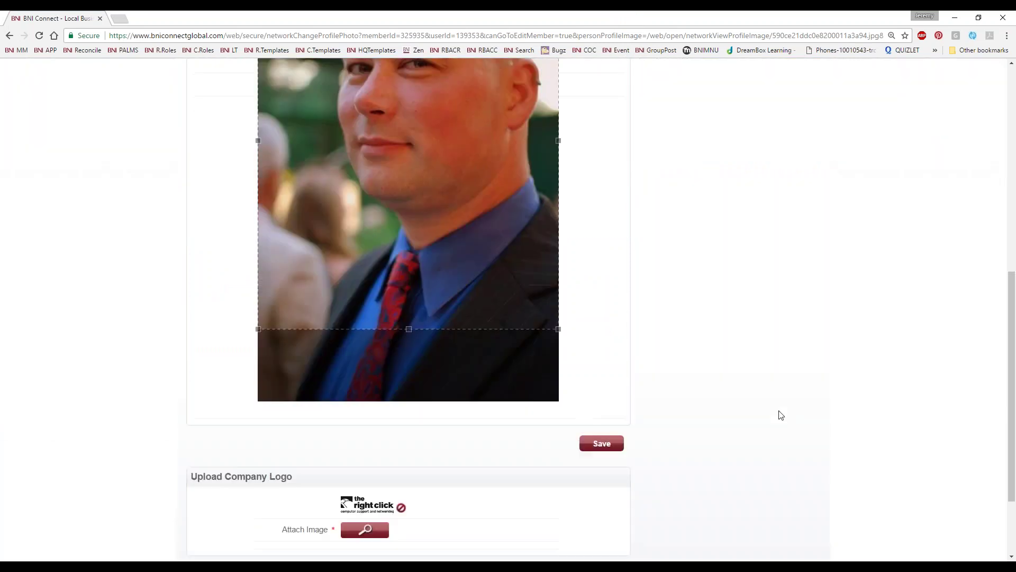
{"action": "left_click", "coordinate": [602, 363]}
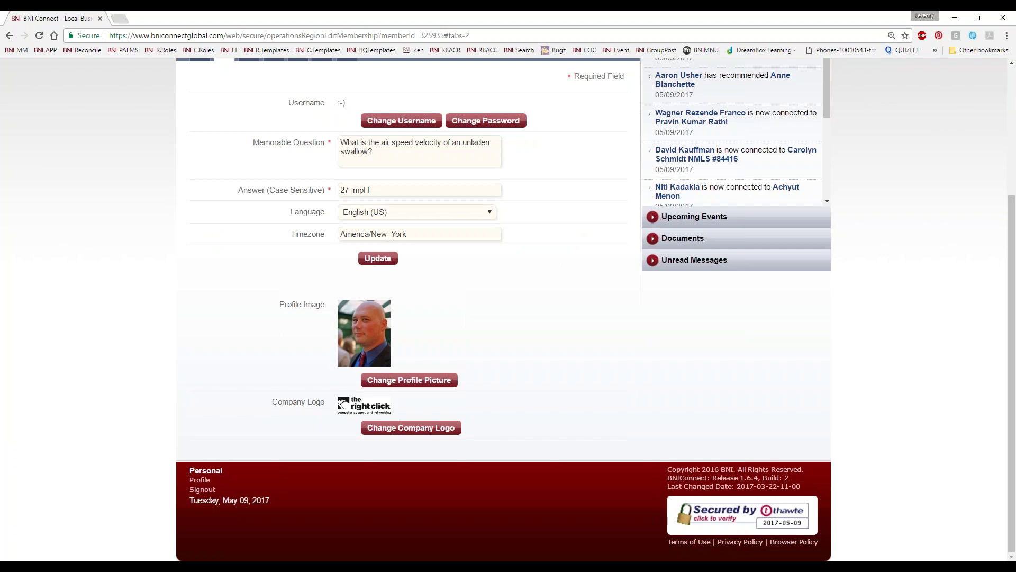
{"action": "left_click", "coordinate": [571, 235]}
- Turn off "Show me on BNI Public Websites" in the profile's Contact Details section
{"action": "scroll", "coordinate": [517, 377], "scroll_direction": "up", "scroll_amount": 4}
{"action": "left_click", "coordinate": [249, 231]}
{"action": "scroll", "coordinate": [402, 307], "scroll_direction": "down", "scroll_amount": 5}
{"action": "scroll", "coordinate": [402, 307], "scroll_direction": "up", "scroll_amount": 3}
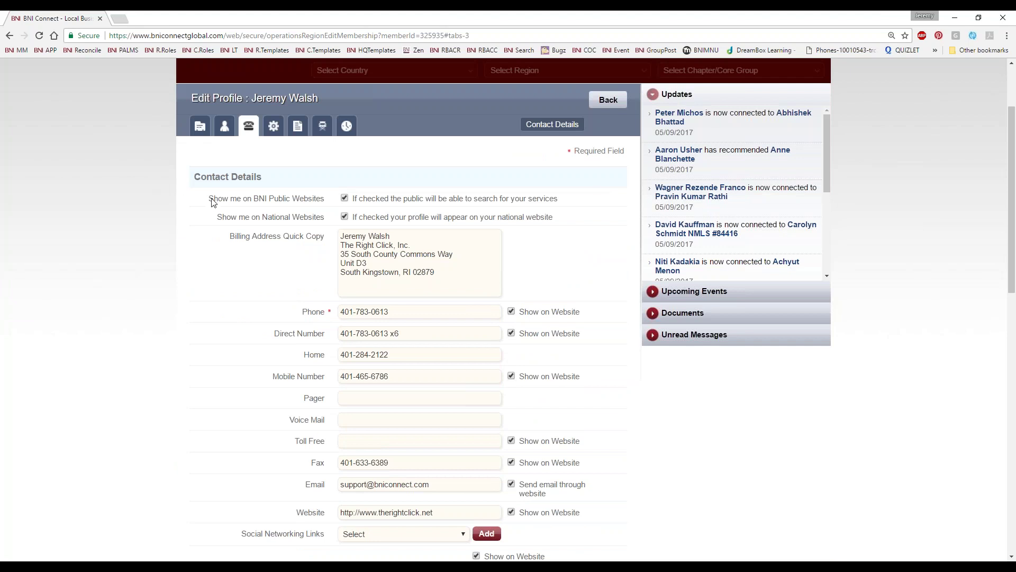
{"action": "left_click_drag", "start_coordinate": [210, 199], "coordinate": [326, 202]}
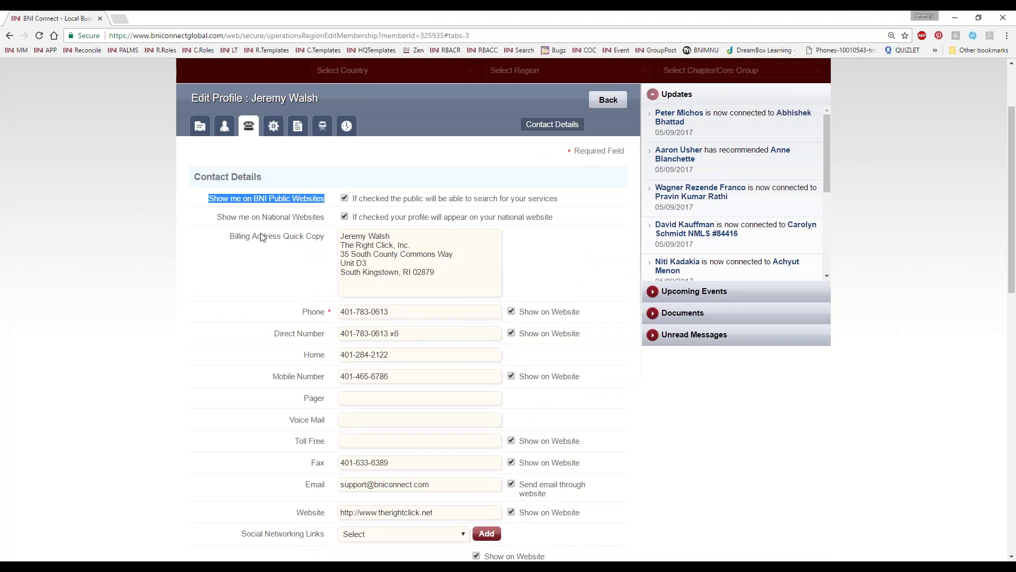
{"action": "left_click", "coordinate": [344, 199]}
{"action": "scroll", "coordinate": [289, 289], "scroll_direction": "down", "scroll_amount": 12}
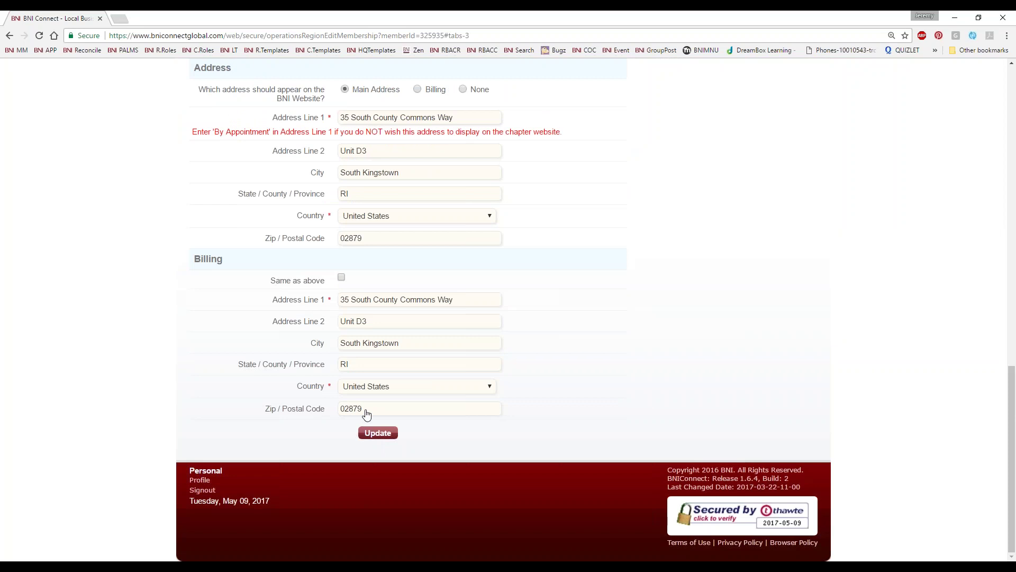
{"action": "scroll", "coordinate": [369, 415], "scroll_direction": "up", "scroll_amount": 15}
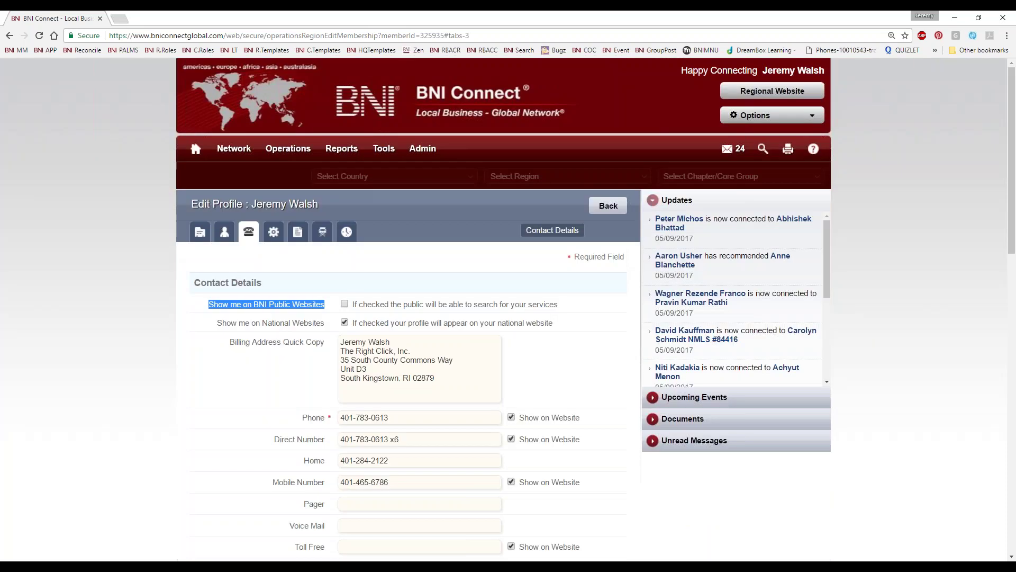
- Open the public regional website bniri.com in a new browser tab
{"action": "key", "text": "ctrl+t"}
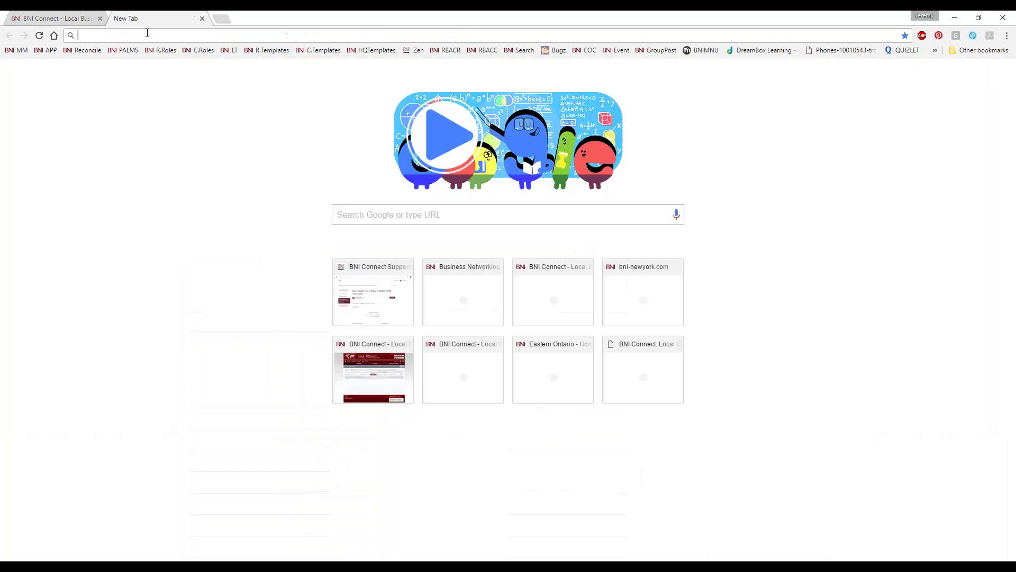
{"action": "type", "text": "bniri.com"}
{"action": "key", "text": "Return"}
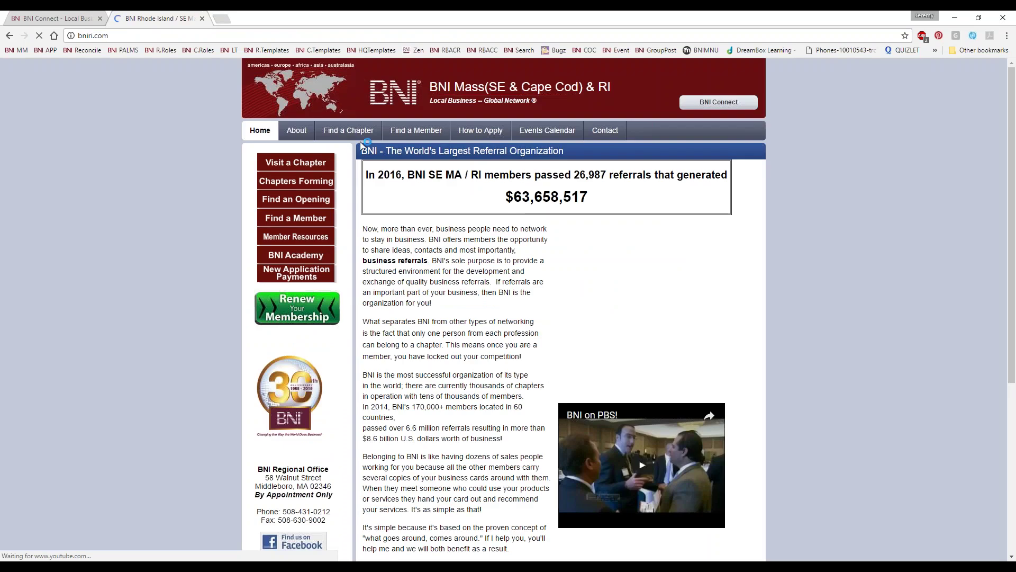
- Search Find a Member for the member's full name and compare the results with the profile's public website setting
{"action": "left_click", "coordinate": [417, 130]}
{"action": "left_click", "coordinate": [418, 226]}
{"action": "type", "text": "jerem"}
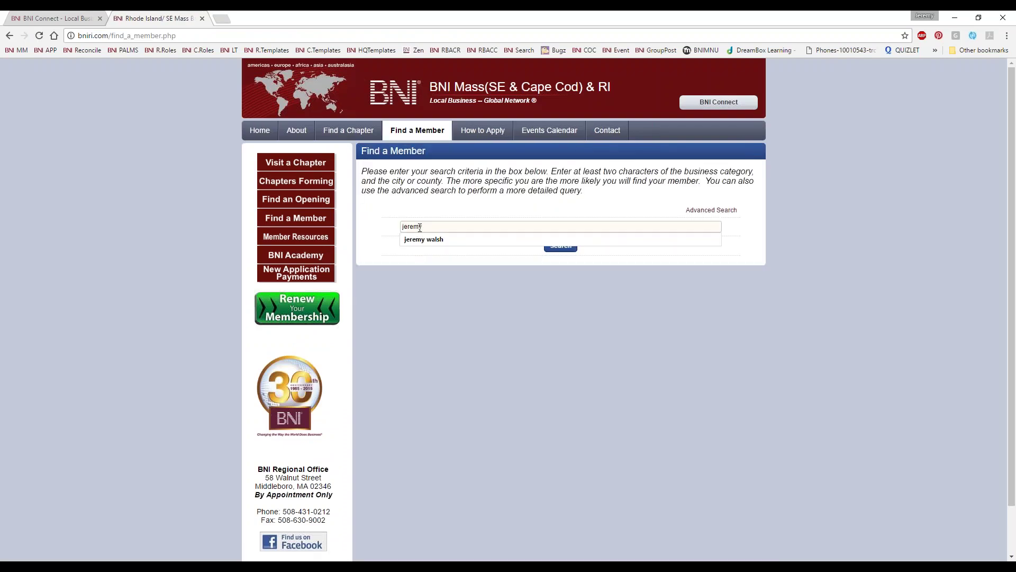
{"action": "key", "text": "Down"}
{"action": "key", "text": "Return"}
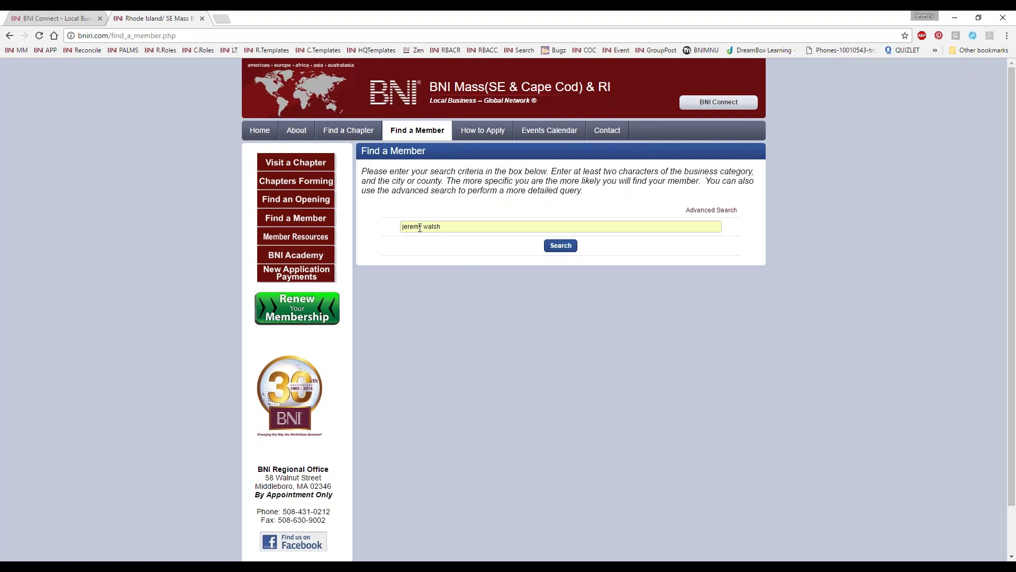
{"action": "left_click", "coordinate": [562, 249]}
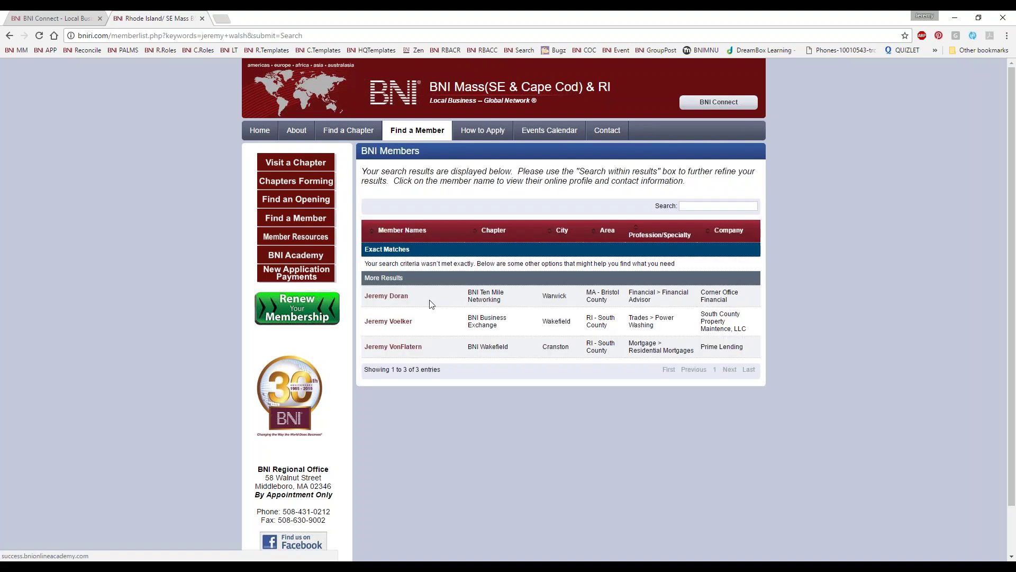
{"action": "left_click_drag", "start_coordinate": [369, 265], "coordinate": [488, 264]}
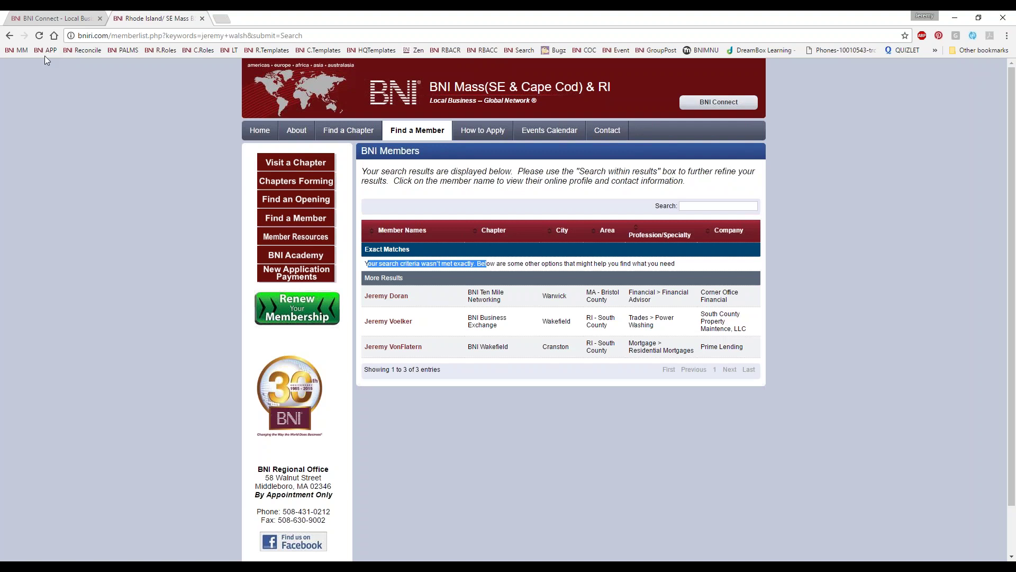
{"action": "left_click", "coordinate": [49, 19]}
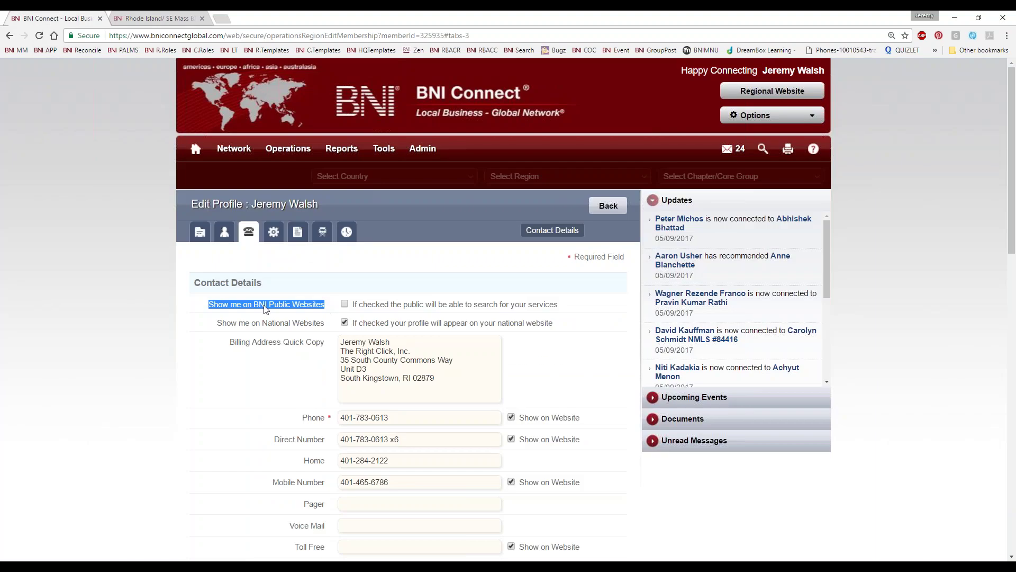
{"action": "left_click", "coordinate": [141, 20]}
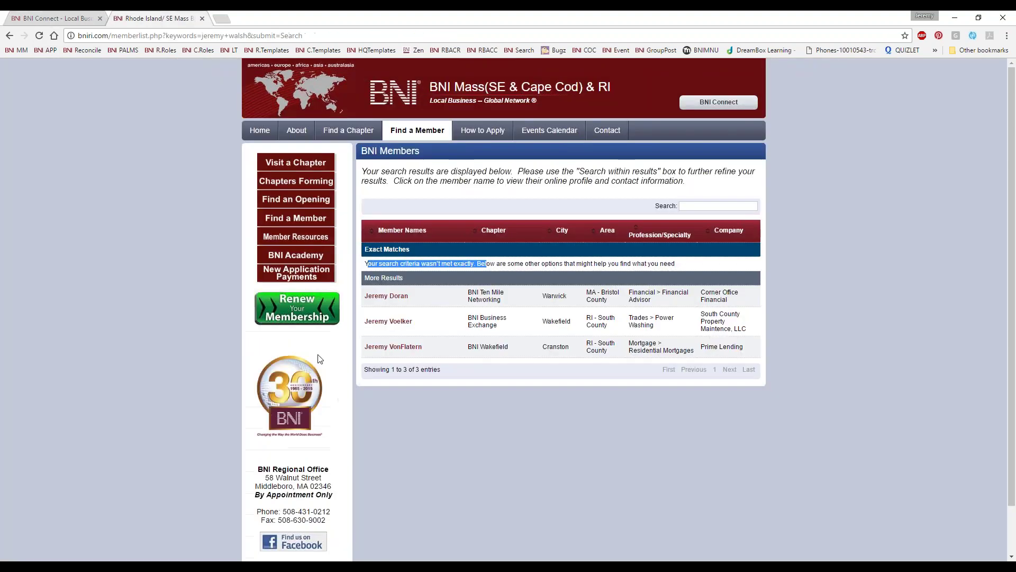
- Find chapters with the name "wa" and look through the member list of BNI Wakefield
{"action": "left_click", "coordinate": [460, 192]}
{"action": "left_click", "coordinate": [348, 130]}
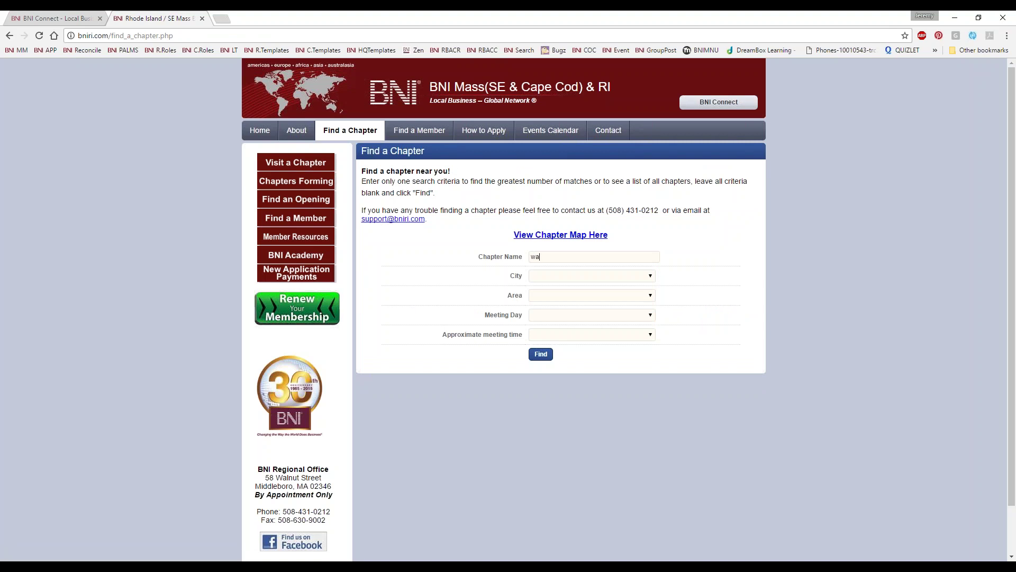
{"action": "left_click", "coordinate": [541, 354]}
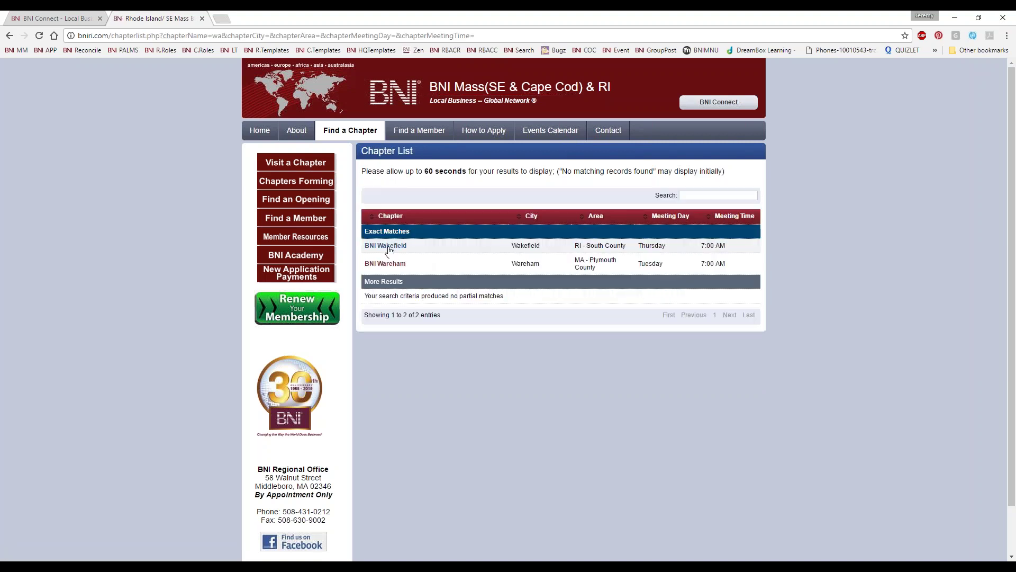
{"action": "left_click", "coordinate": [386, 245]}
{"action": "scroll", "coordinate": [560, 339], "scroll_direction": "down", "scroll_amount": 5}
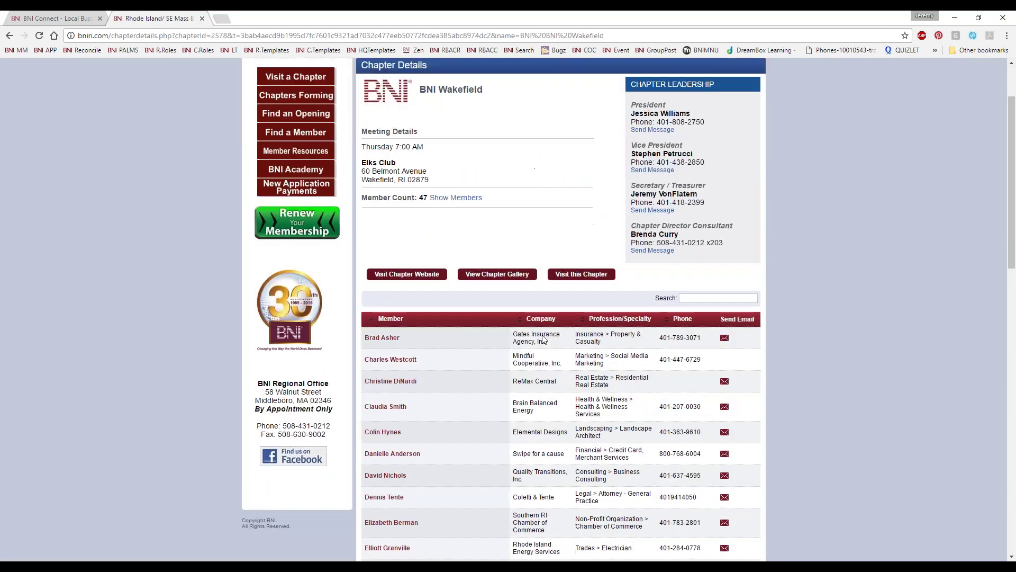
{"action": "scroll", "coordinate": [436, 328], "scroll_direction": "down", "scroll_amount": 5}
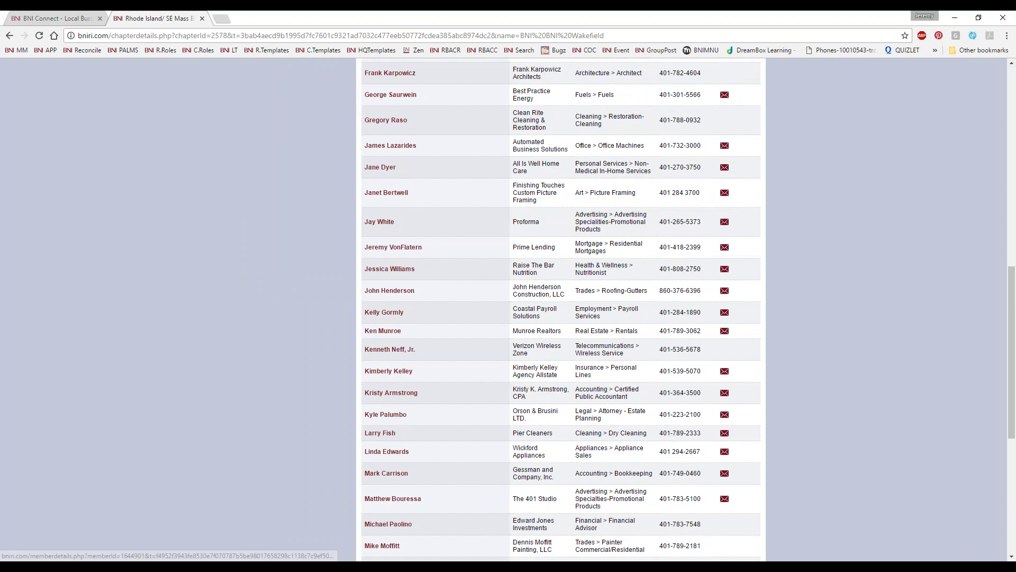
- Turn "Show me on BNI Public Websites" back on in the BNI Connect profile's Contact Details and update the profile
{"action": "left_click", "coordinate": [53, 18]}
{"action": "mouse_move", "coordinate": [288, 148]}
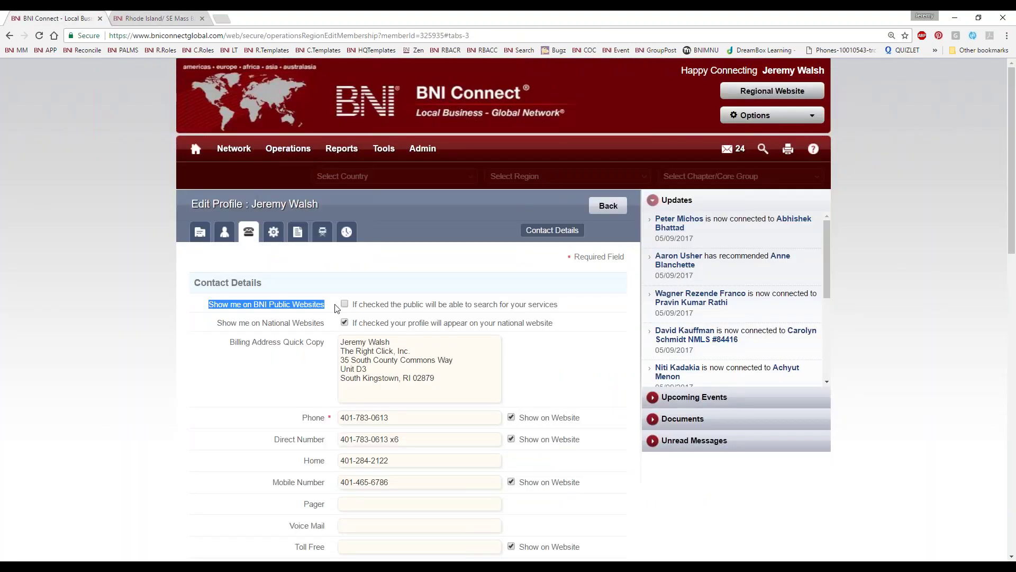
{"action": "scroll", "coordinate": [336, 390], "scroll_direction": "down", "scroll_amount": 15}
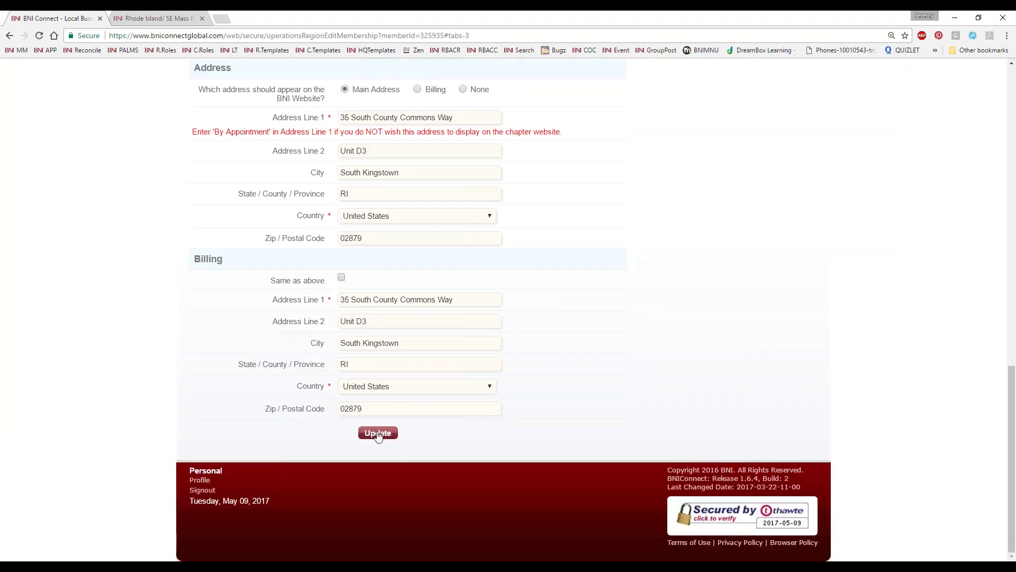
- Reload the public BNI Wakefield chapter page and check its member list for the edited member
{"action": "left_click", "coordinate": [158, 18]}
{"action": "right_click", "coordinate": [218, 280]}
{"action": "left_click", "coordinate": [238, 307]}
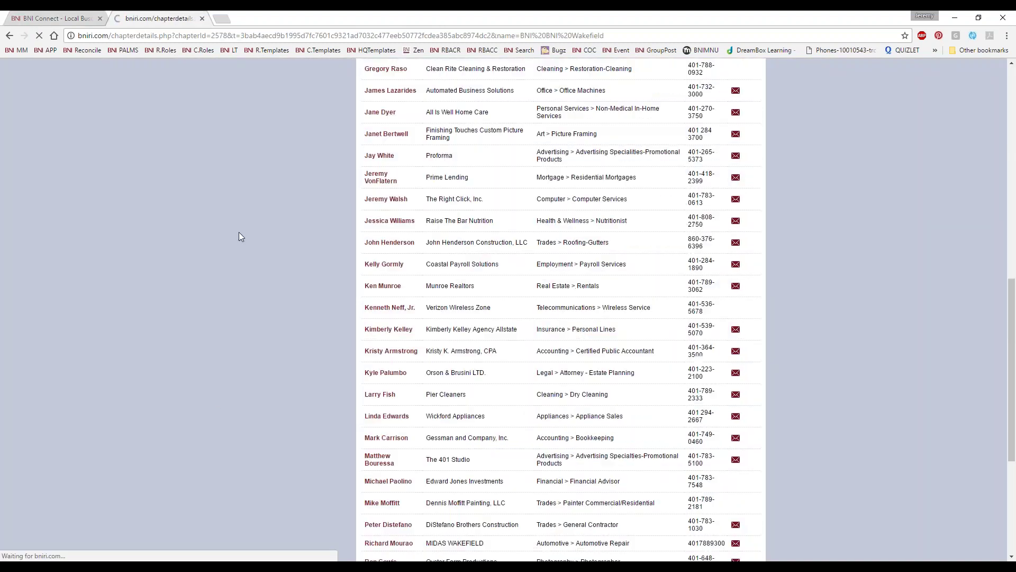
{"action": "left_click_drag", "start_coordinate": [430, 271], "coordinate": [367, 271]}
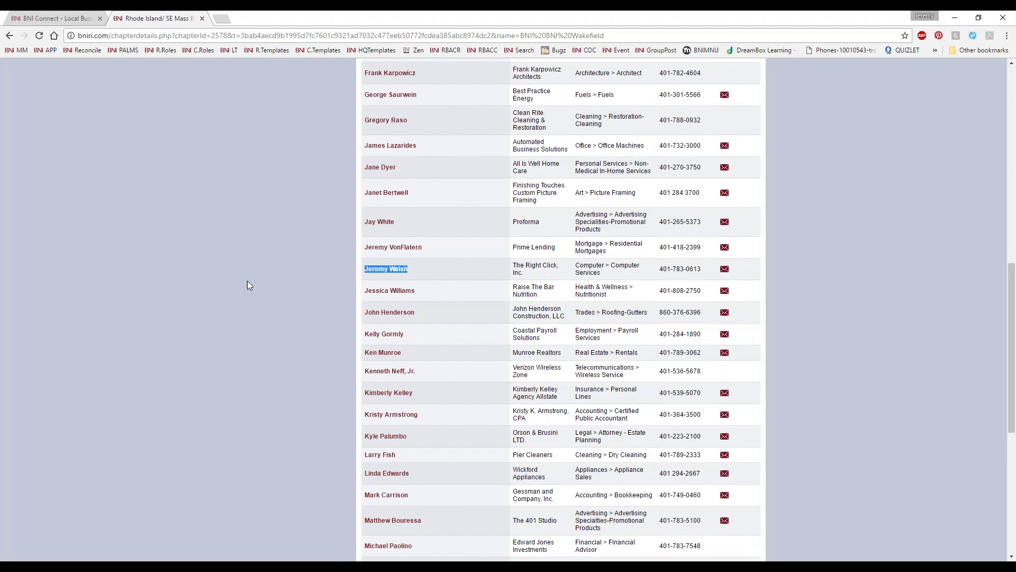
{"action": "key", "text": "Home"}
{"action": "scroll", "coordinate": [285, 281], "scroll_direction": "down", "scroll_amount": 4}
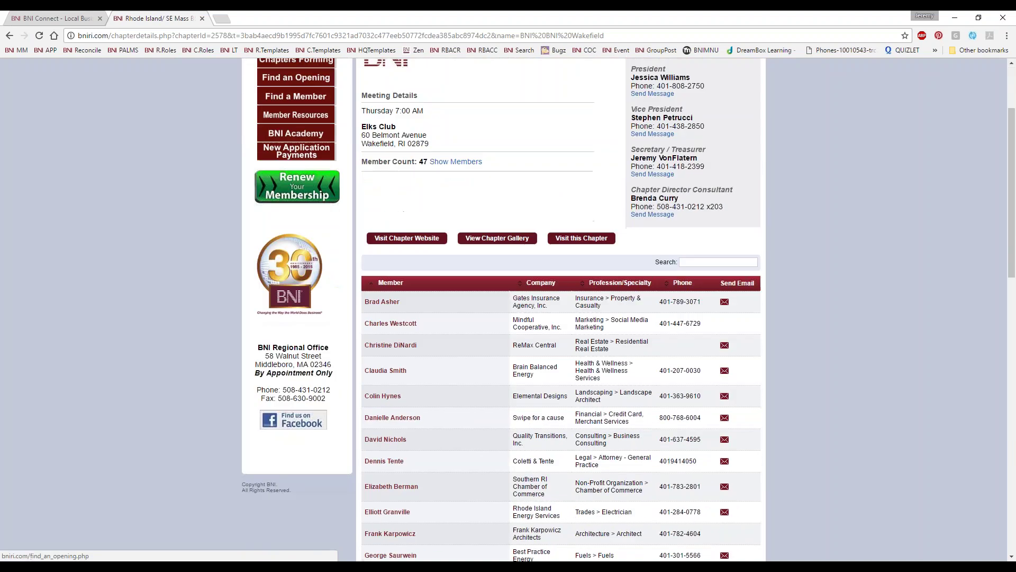
- Review the BNI Connect profile's contact fields, their Show on Website options and the available social networking link slots
{"action": "key", "text": "ctrl+shift+Tab"}
{"action": "scroll", "coordinate": [152, 270], "scroll_direction": "up", "scroll_amount": 15}
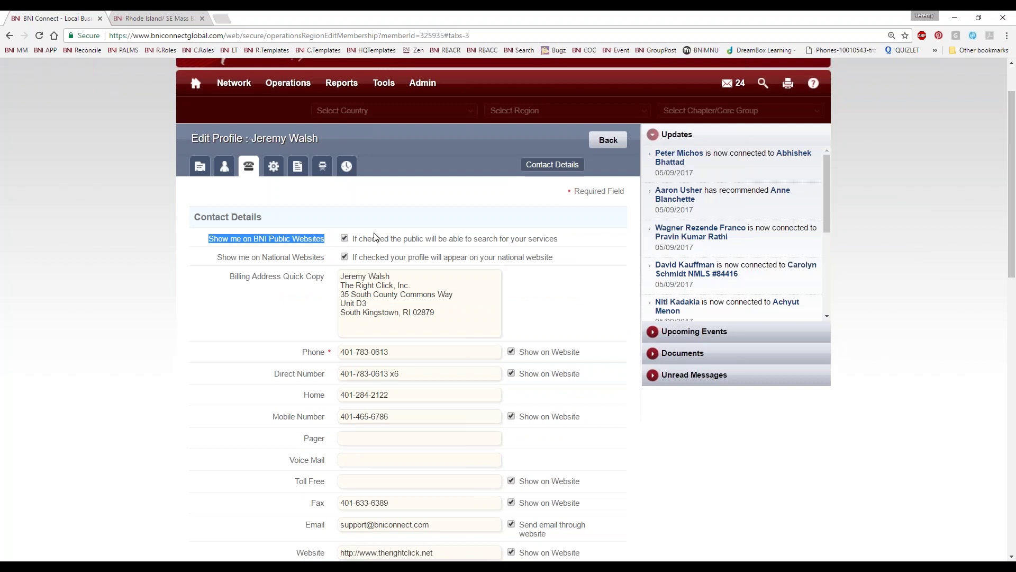
{"action": "scroll", "coordinate": [419, 356], "scroll_direction": "down", "scroll_amount": 2}
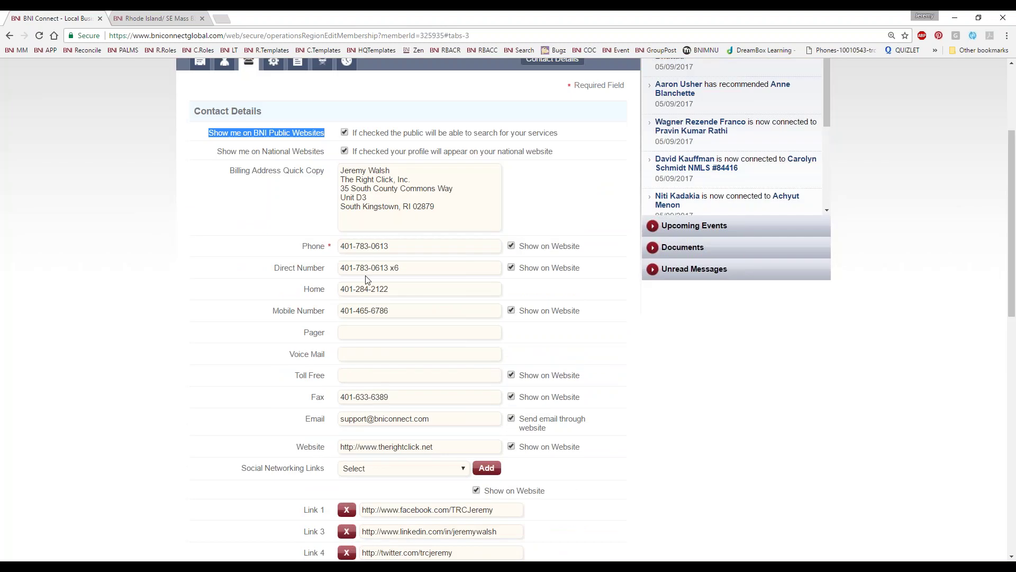
{"action": "scroll", "coordinate": [378, 306], "scroll_direction": "down", "scroll_amount": 1}
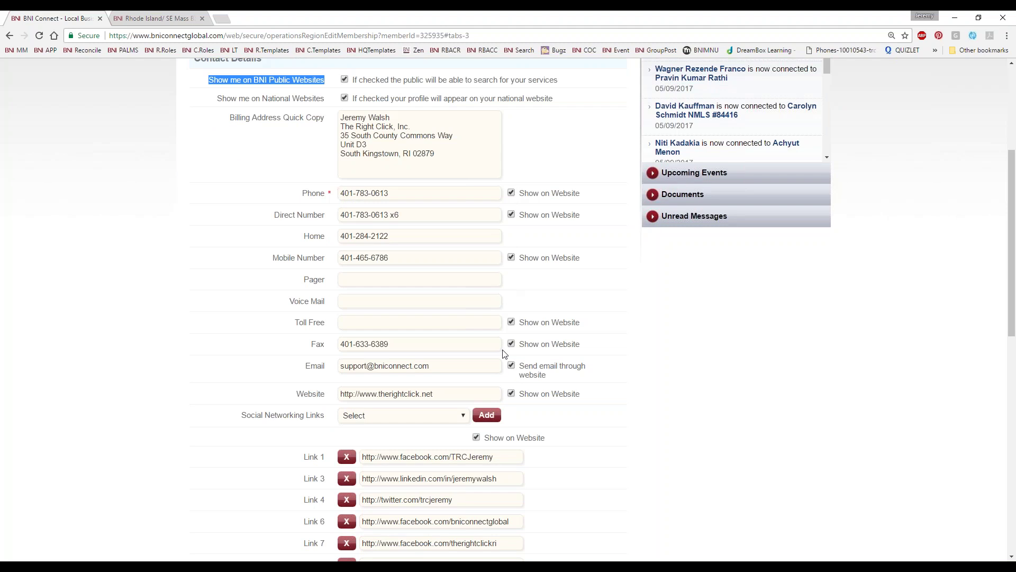
{"action": "scroll", "coordinate": [613, 383], "scroll_direction": "down", "scroll_amount": 5}
{"action": "scroll", "coordinate": [613, 382], "scroll_direction": "down", "scroll_amount": 1}
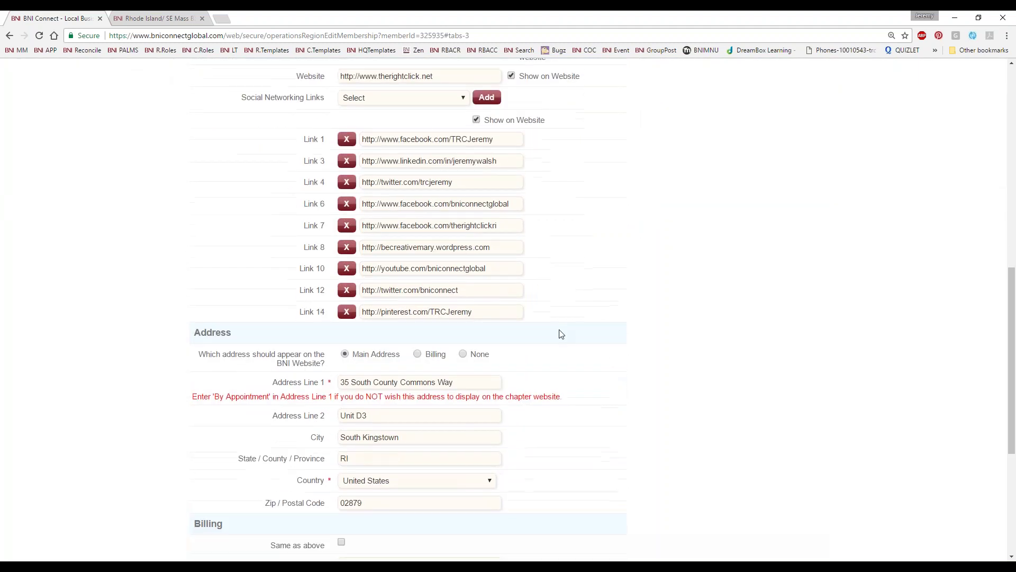
{"action": "left_click", "coordinate": [431, 102]}
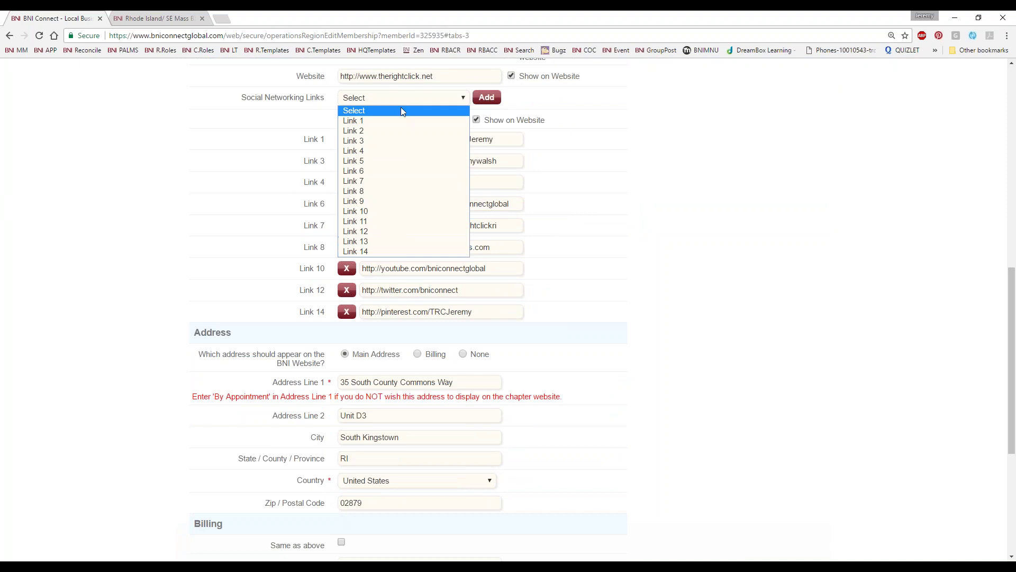
{"action": "left_click", "coordinate": [597, 233]}
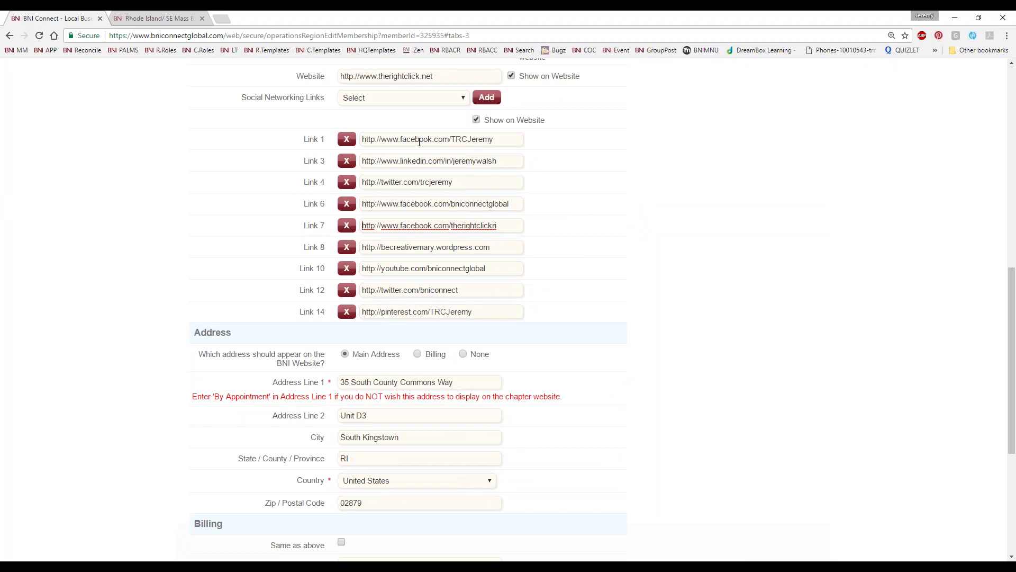
- Add Link 2 to the social networking links and fill it with the copied URL of the public BNI Wakefield chapter page
{"action": "left_click", "coordinate": [465, 100]}
{"action": "left_click", "coordinate": [414, 130]}
{"action": "left_click", "coordinate": [484, 98]}
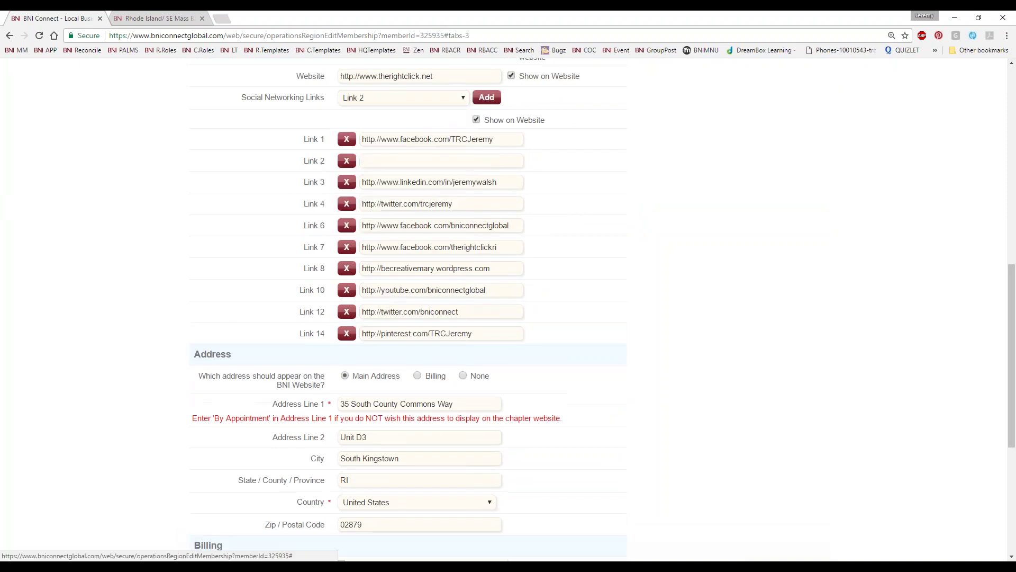
{"action": "left_click", "coordinate": [362, 161]}
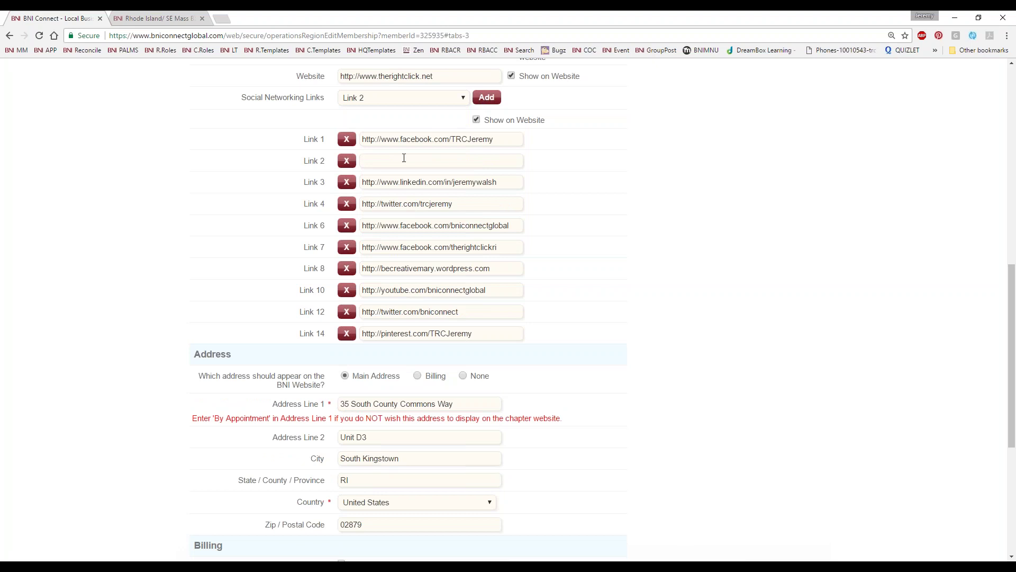
{"action": "left_click", "coordinate": [180, 21]}
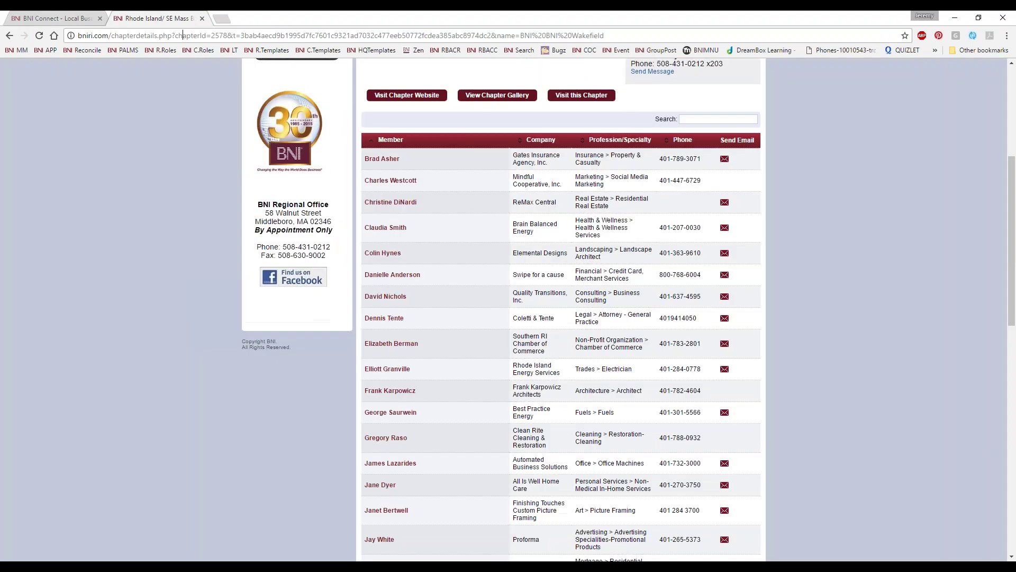
{"action": "left_click", "coordinate": [66, 22]}
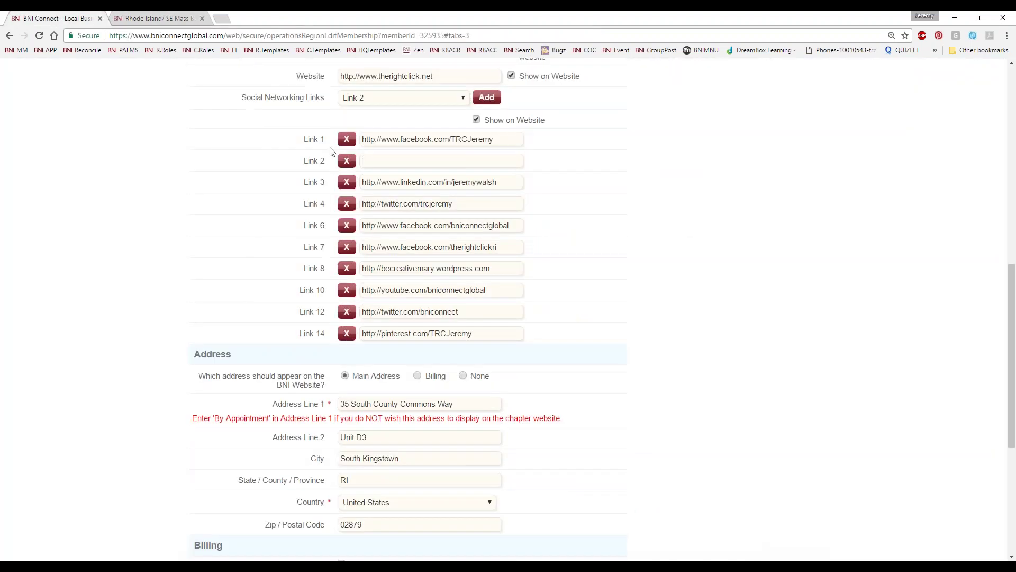
{"action": "key", "text": "ctrl+v"}
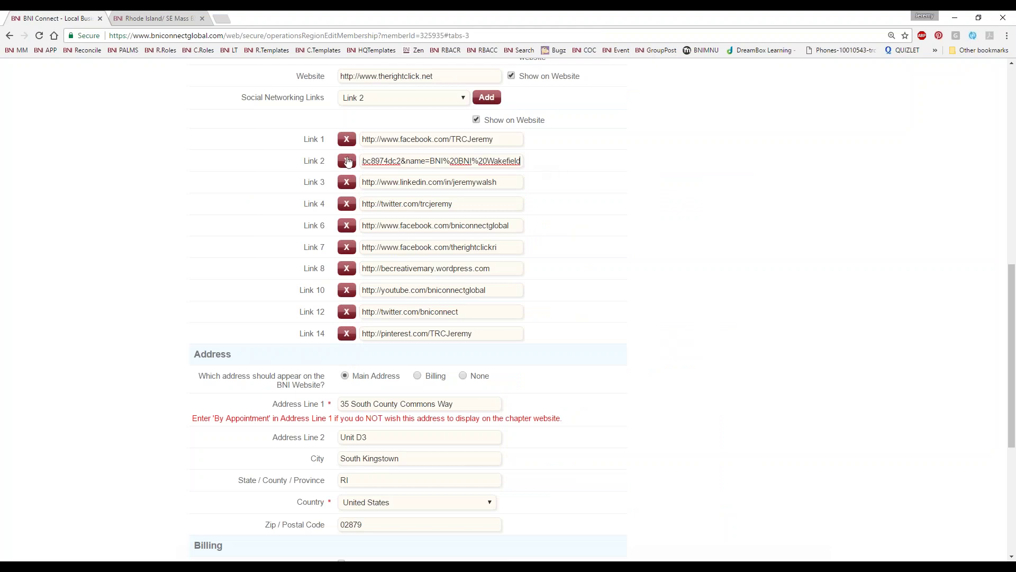
- Replace Address Line 1 of the main address with "BY APPOINTMENT ONLY" and point out the separate Billing section
{"action": "scroll", "coordinate": [199, 270], "scroll_direction": "down", "scroll_amount": 5}
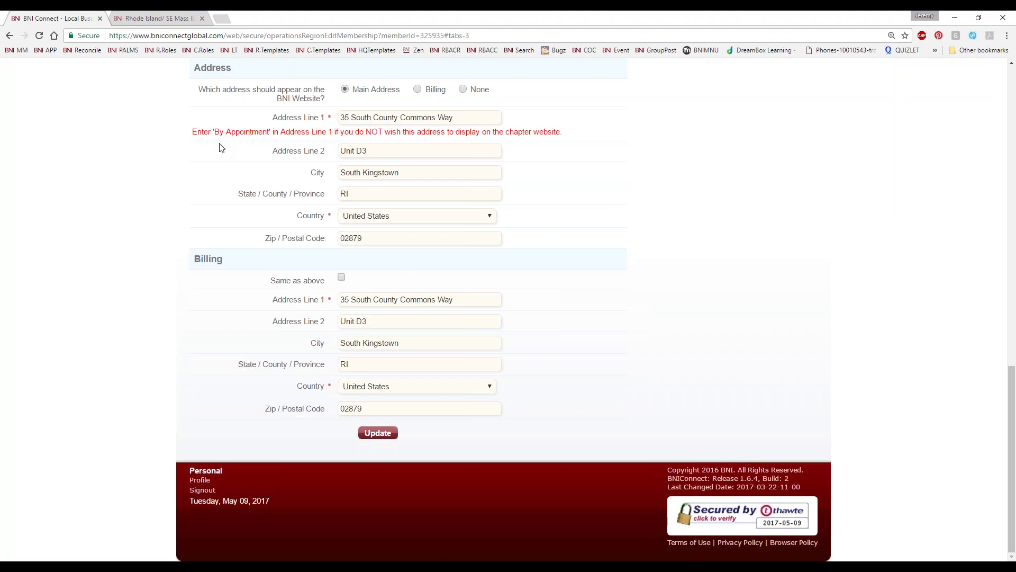
{"action": "scroll", "coordinate": [311, 323], "scroll_direction": "up", "scroll_amount": 1}
{"action": "scroll", "coordinate": [311, 323], "scroll_direction": "up", "scroll_amount": 1}
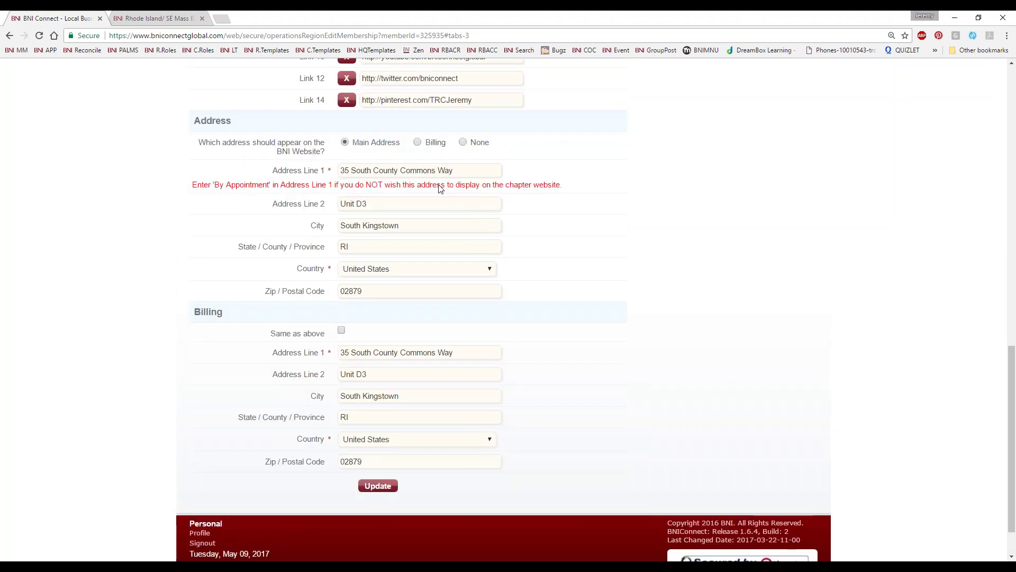
{"action": "left_click_drag", "start_coordinate": [465, 170], "coordinate": [289, 151]}
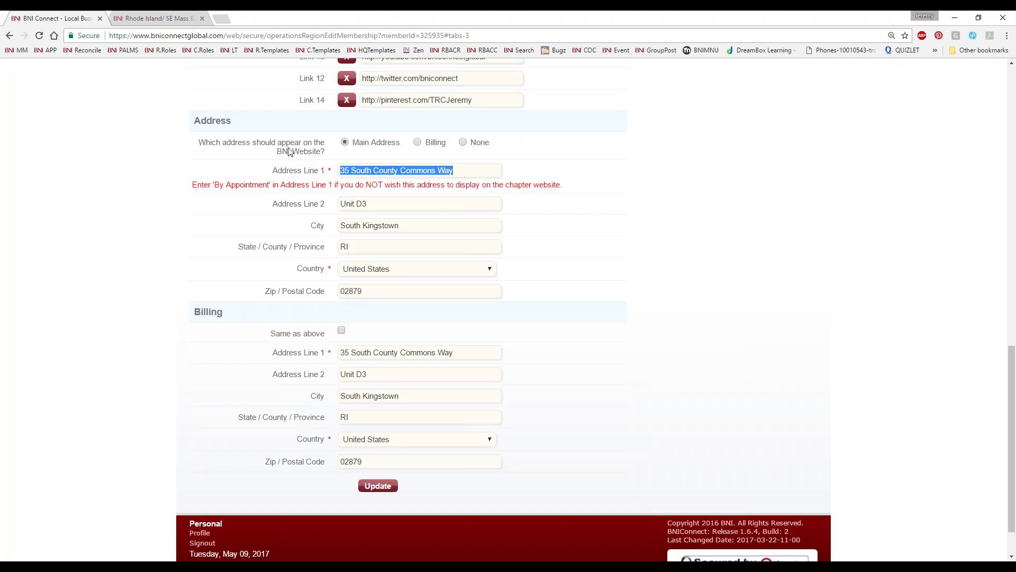
{"action": "type", "text": "BY A"}
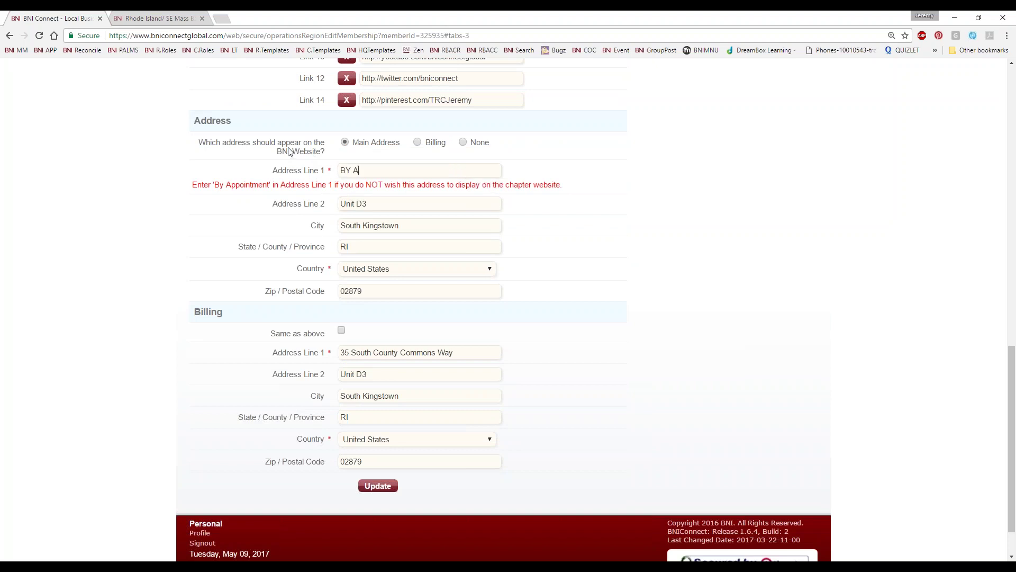
{"action": "type", "text": "PPOINTMENT"}
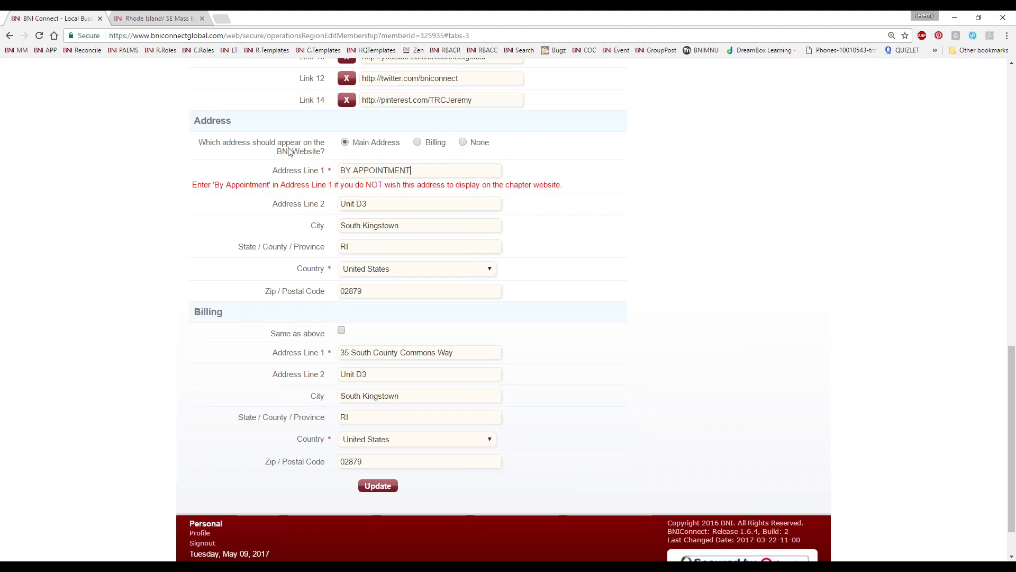
{"action": "type", "text": " ONLY"}
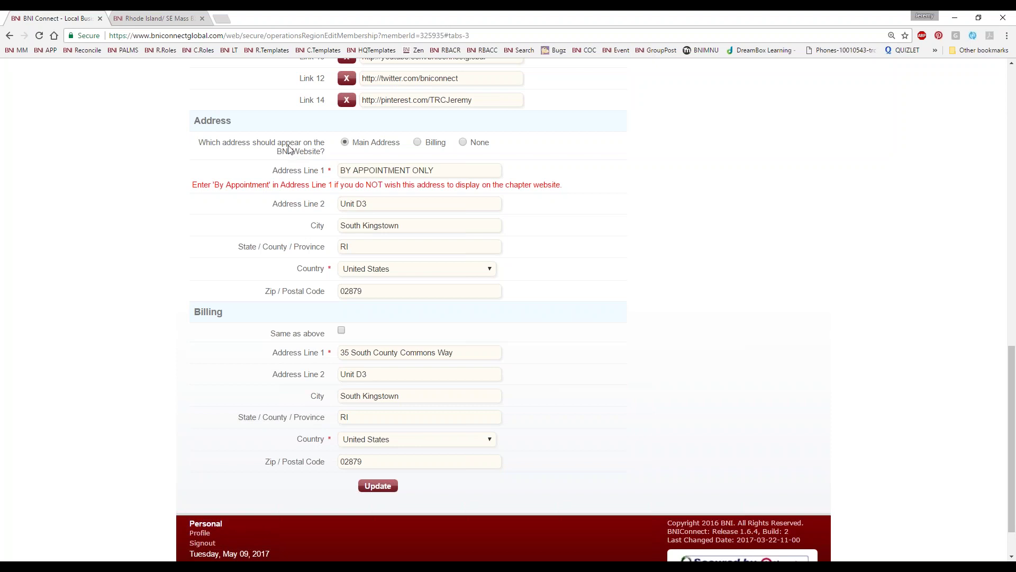
{"action": "left_click_drag", "start_coordinate": [236, 312], "coordinate": [188, 312]}
{"action": "scroll", "coordinate": [377, 222], "scroll_direction": "up", "scroll_amount": 15}
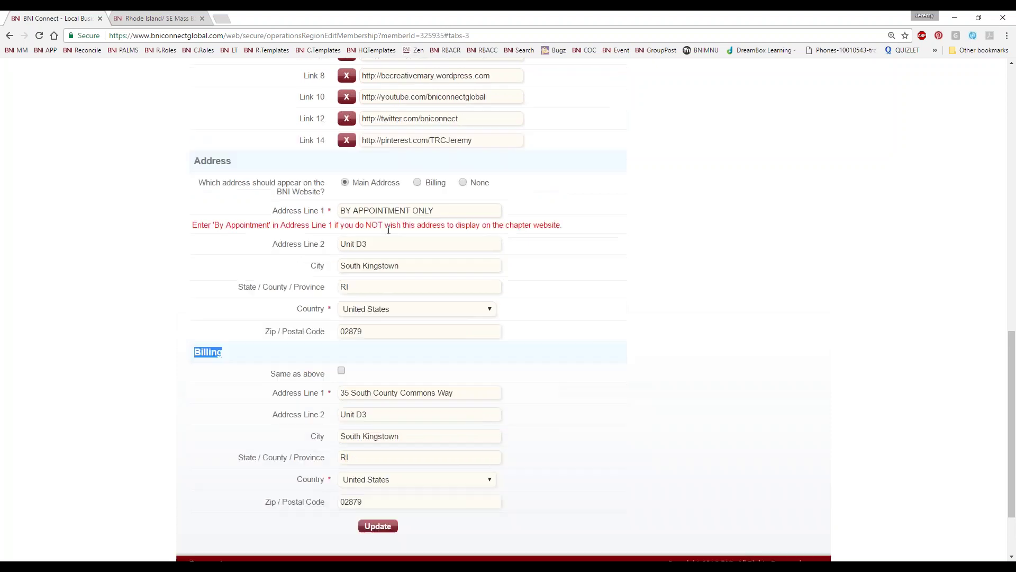
- Compare the public and national website visibility options in Contact Details with the member-to-member options in Account Settings
{"action": "scroll", "coordinate": [371, 234], "scroll_direction": "down", "scroll_amount": 7}
{"action": "scroll", "coordinate": [328, 264], "scroll_direction": "up", "scroll_amount": 8}
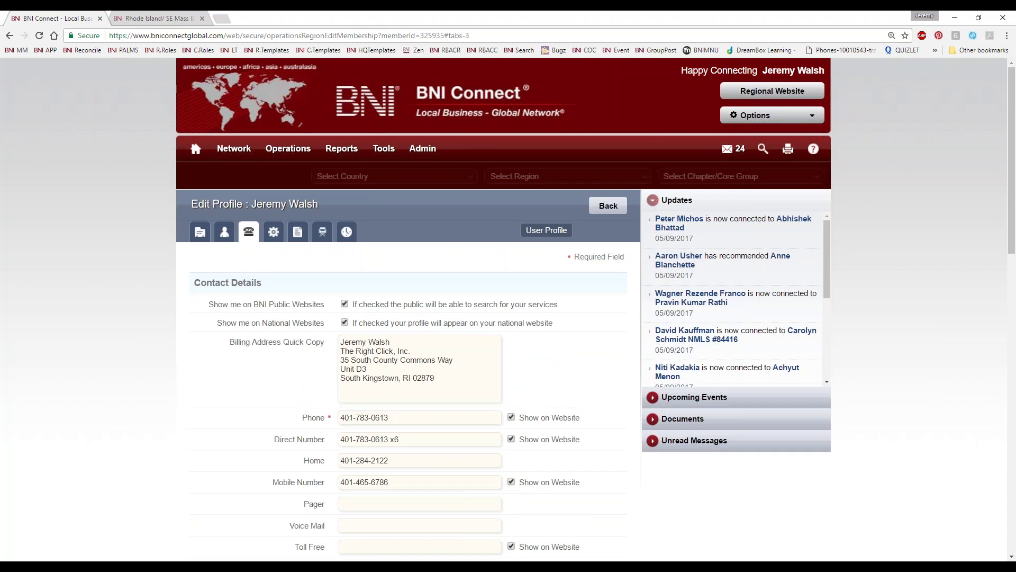
{"action": "left_click", "coordinate": [277, 230]}
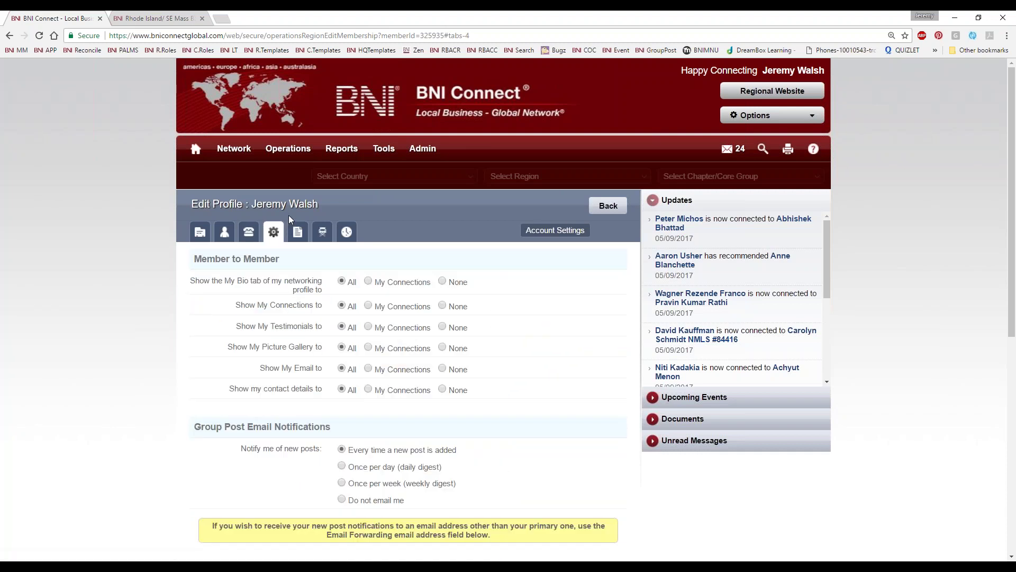
{"action": "left_click", "coordinate": [249, 232]}
{"action": "scroll", "coordinate": [518, 171], "scroll_direction": "down", "scroll_amount": 3}
{"action": "scroll", "coordinate": [419, 297], "scroll_direction": "up", "scroll_amount": 3}
{"action": "left_click", "coordinate": [273, 232]}
{"action": "left_click", "coordinate": [249, 232]}
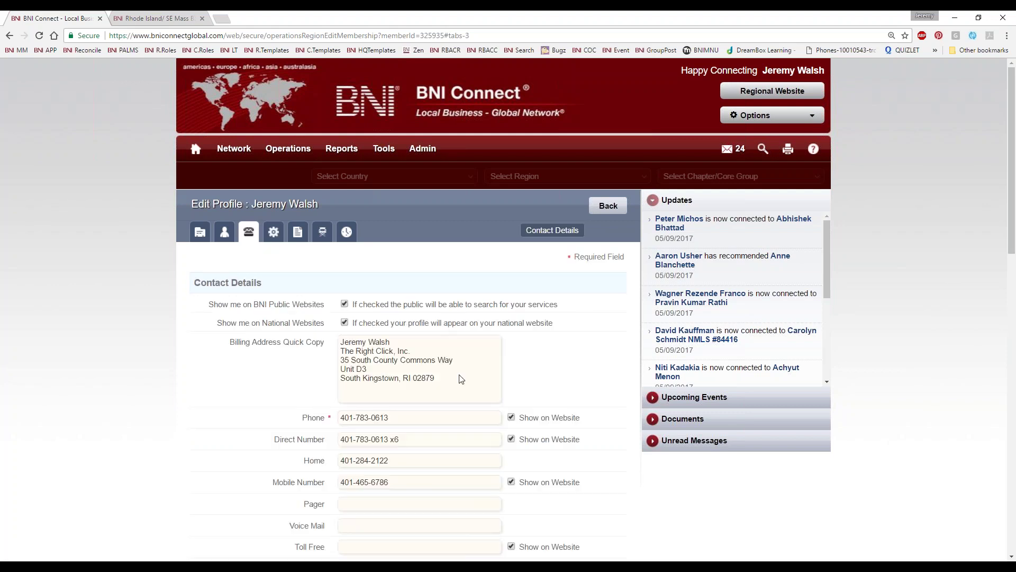
- Review the Account Settings, pointing out the "Show my contact details to" option and the Group Post Email Notifications choices
{"action": "left_click", "coordinate": [273, 232]}
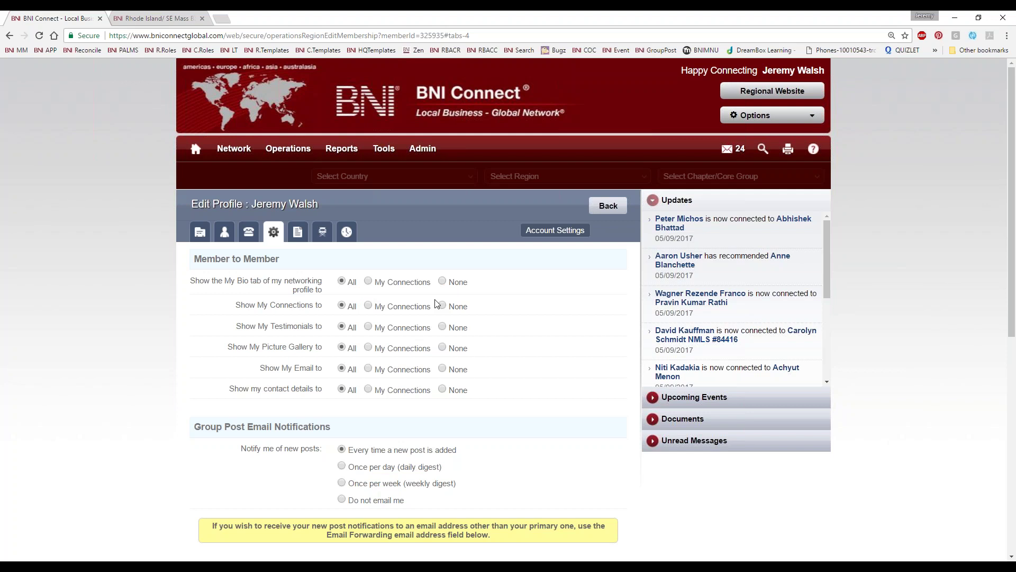
{"action": "left_click_drag", "start_coordinate": [231, 392], "coordinate": [324, 391]}
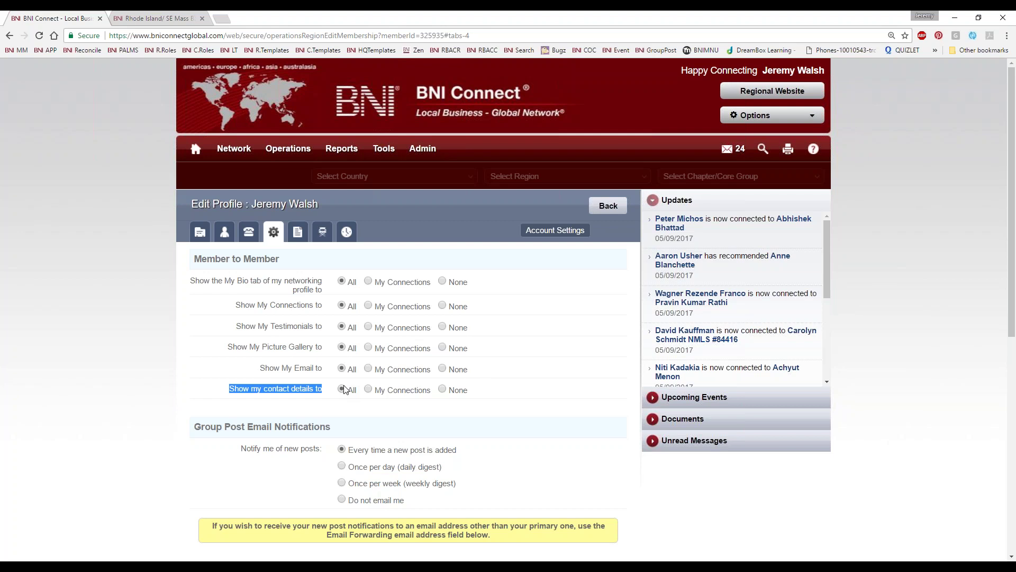
{"action": "scroll", "coordinate": [489, 440], "scroll_direction": "down", "scroll_amount": 5}
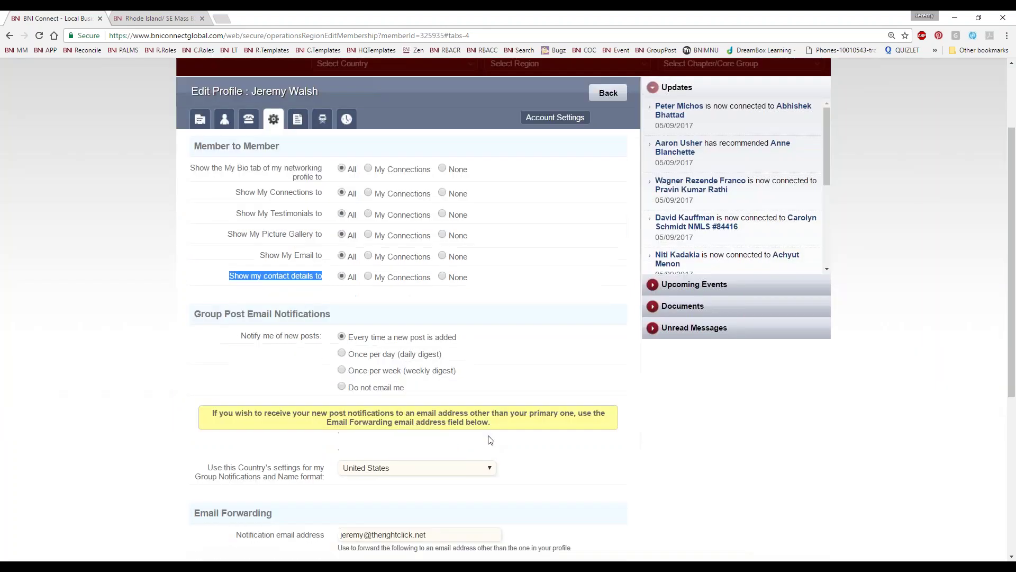
{"action": "scroll", "coordinate": [490, 440], "scroll_direction": "down", "scroll_amount": 1}
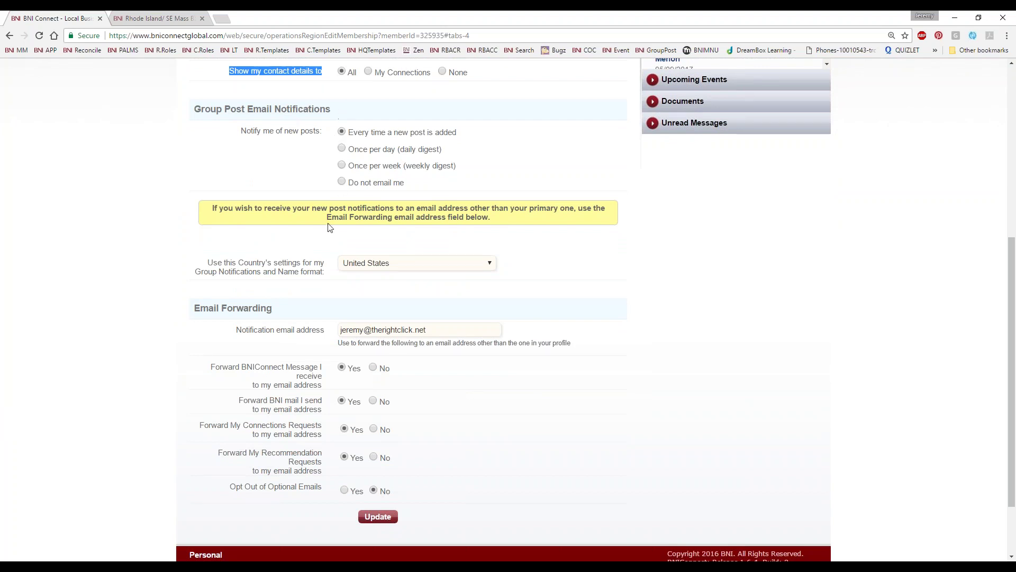
{"action": "scroll", "coordinate": [328, 227], "scroll_direction": "down", "scroll_amount": 2}
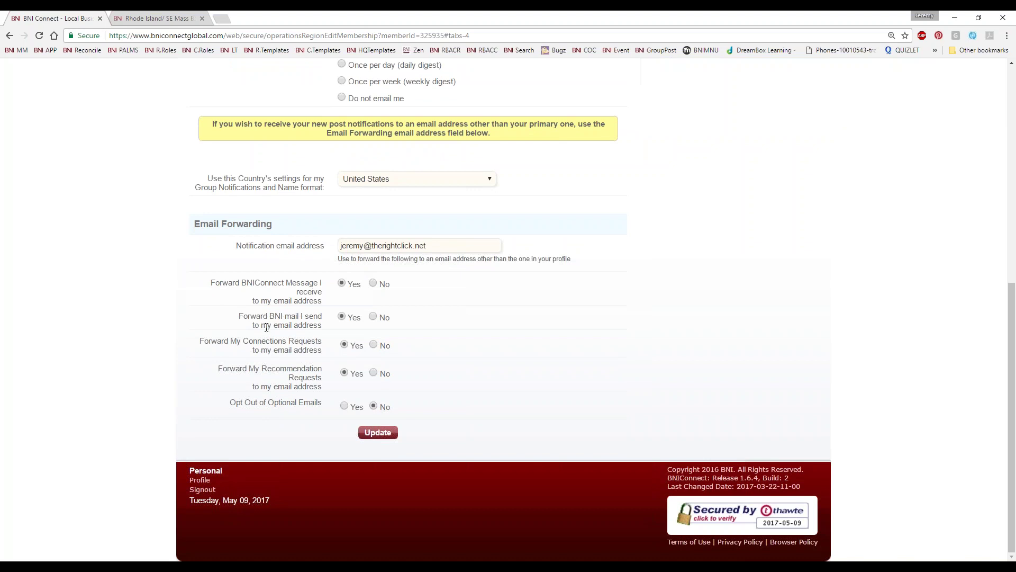
- Point out the notification email address and the Yes/No forwarding options in the Email Forwarding section
{"action": "triple_click", "coordinate": [444, 245]}
{"action": "left_click", "coordinate": [487, 327]}
{"action": "left_click", "coordinate": [347, 344]}
{"action": "scroll", "coordinate": [465, 394], "scroll_direction": "up", "scroll_amount": 8}
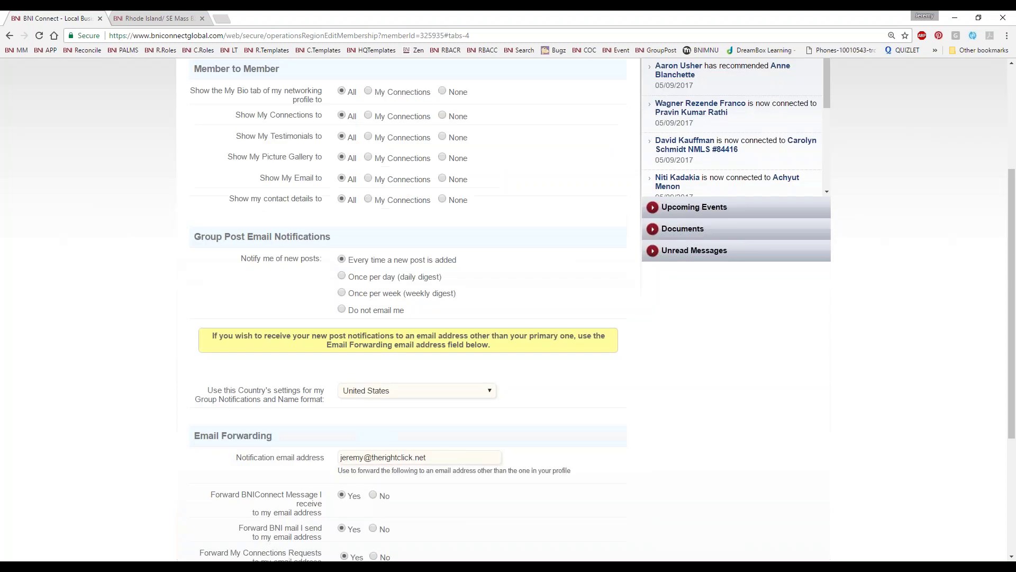
- Open the profile's Bio page and review the My Bio fields, from Years In Business through My Key to Success
{"action": "left_click", "coordinate": [299, 233]}
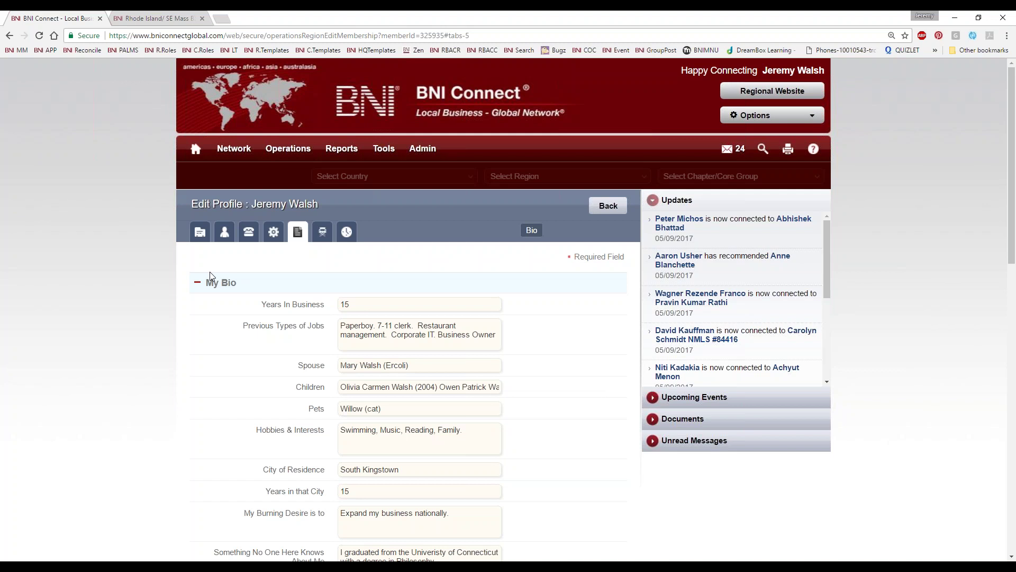
{"action": "scroll", "coordinate": [394, 307], "scroll_direction": "down", "scroll_amount": 3}
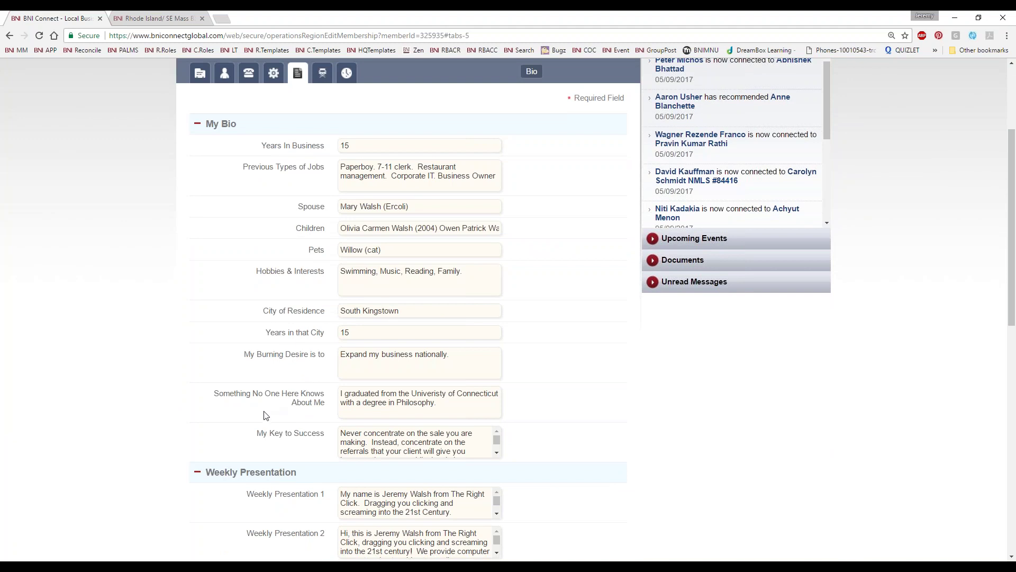
{"action": "scroll", "coordinate": [253, 406], "scroll_direction": "down", "scroll_amount": 1}
{"action": "scroll", "coordinate": [270, 381], "scroll_direction": "down", "scroll_amount": 1}
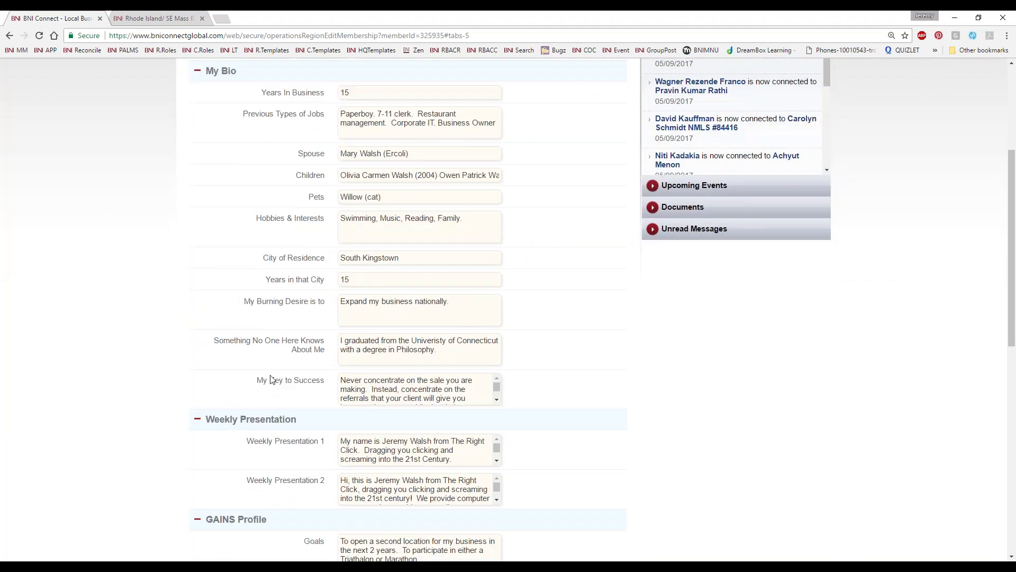
{"action": "scroll", "coordinate": [272, 377], "scroll_direction": "down", "scroll_amount": 1}
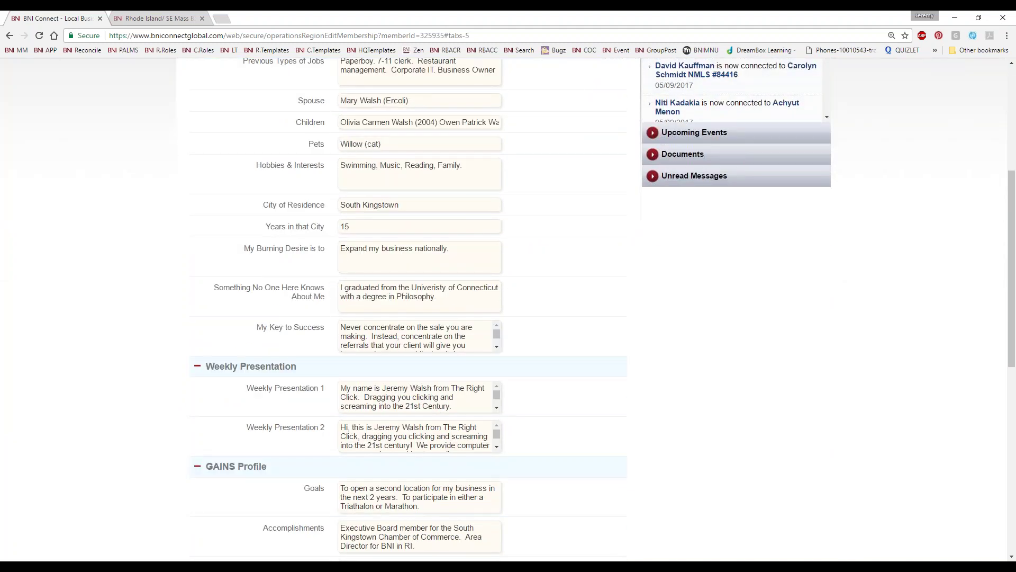
{"action": "scroll", "coordinate": [318, 301], "scroll_direction": "up", "scroll_amount": 1}
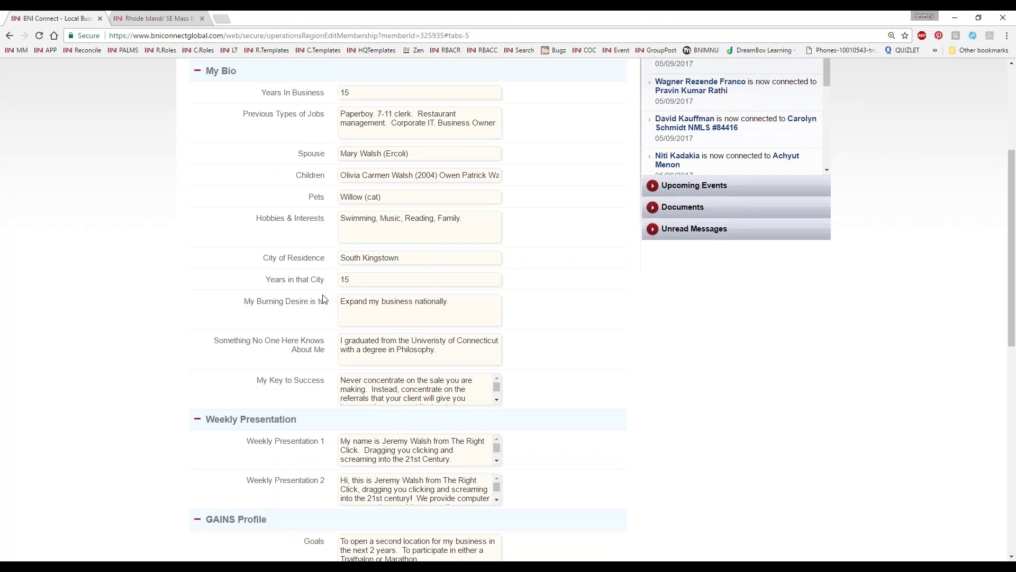
- Examine the Weekly Presentation, GAINS Profile and Tops Profile sections of the Bio page, pointing out the Tops Profile heading
{"action": "scroll", "coordinate": [324, 300], "scroll_direction": "down", "scroll_amount": 5}
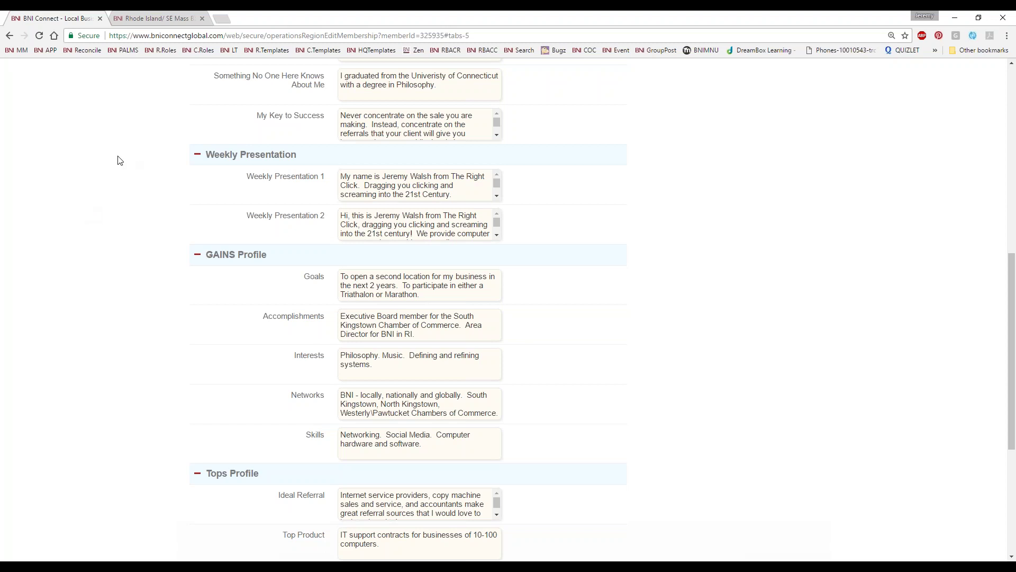
{"action": "scroll", "coordinate": [146, 223], "scroll_direction": "down", "scroll_amount": 2}
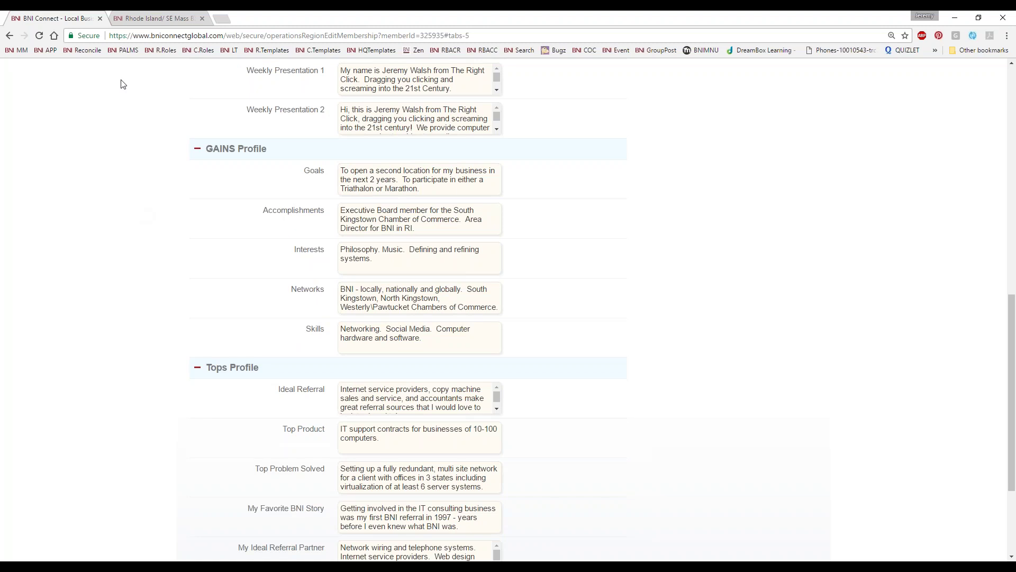
{"action": "scroll", "coordinate": [159, 187], "scroll_direction": "down", "scroll_amount": 2}
{"action": "scroll", "coordinate": [162, 180], "scroll_direction": "up", "scroll_amount": 1}
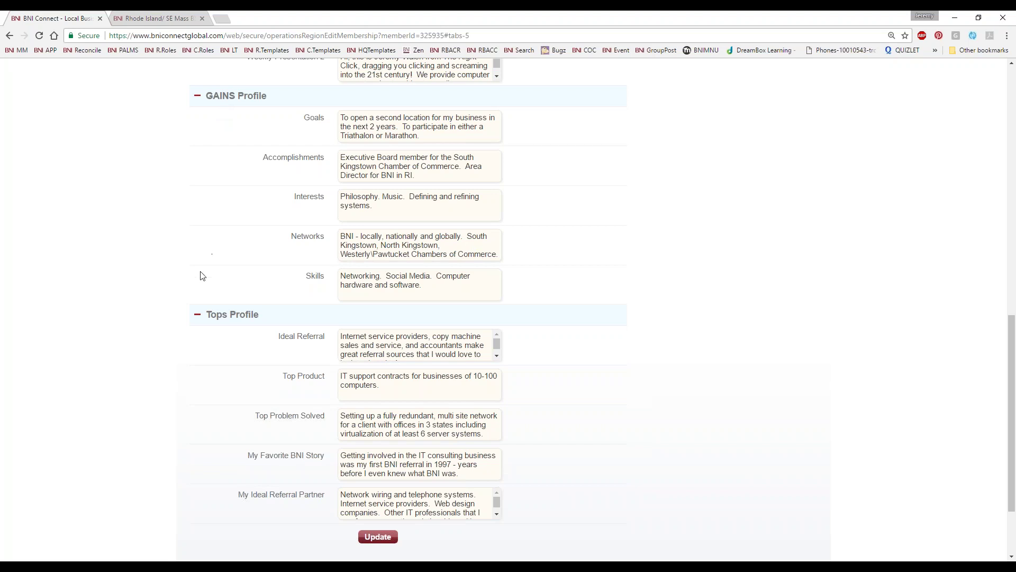
{"action": "scroll", "coordinate": [201, 275], "scroll_direction": "down", "scroll_amount": 2}
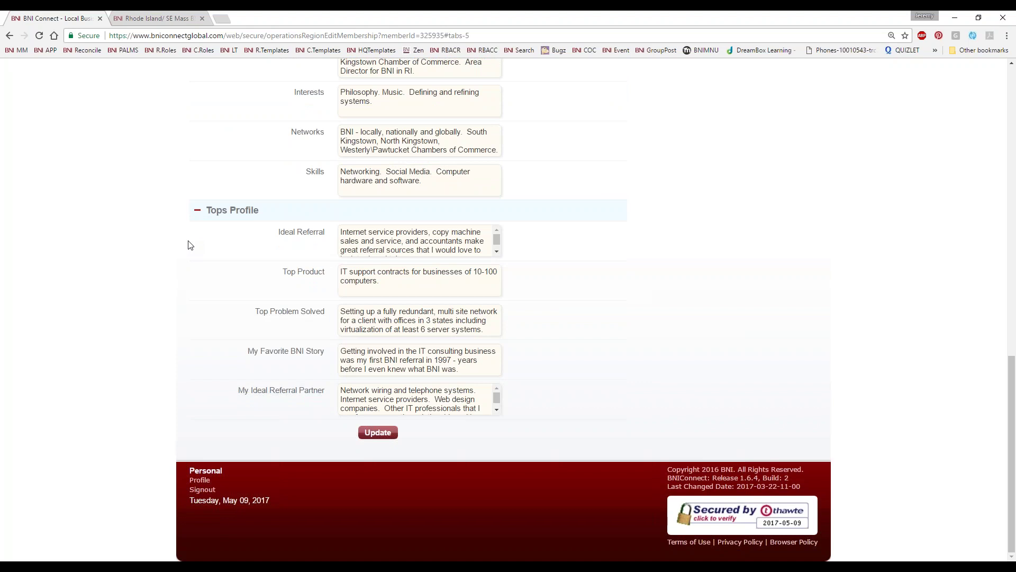
{"action": "left_click_drag", "start_coordinate": [271, 214], "coordinate": [204, 215]}
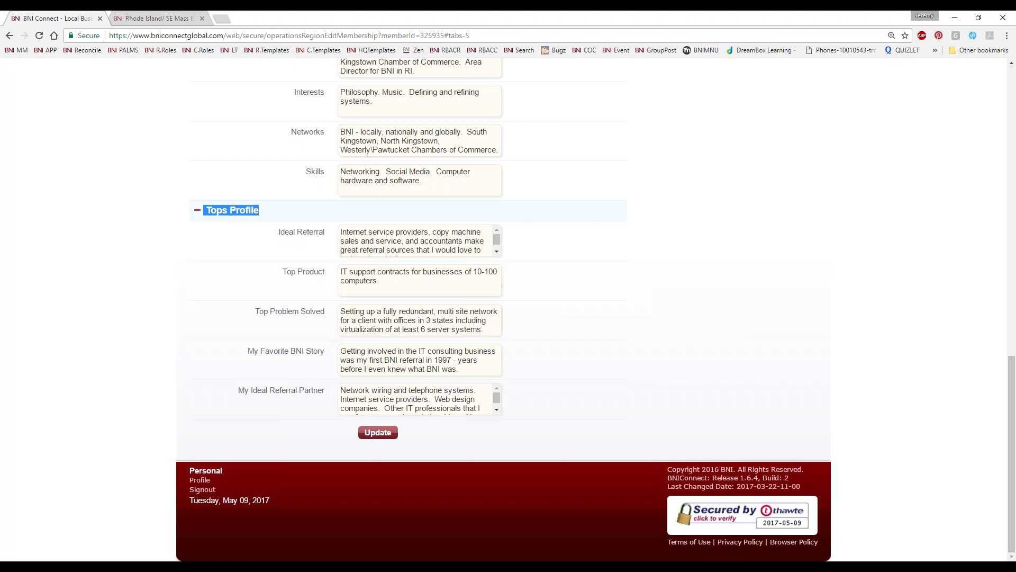
{"action": "scroll", "coordinate": [270, 302], "scroll_direction": "up", "scroll_amount": 1}
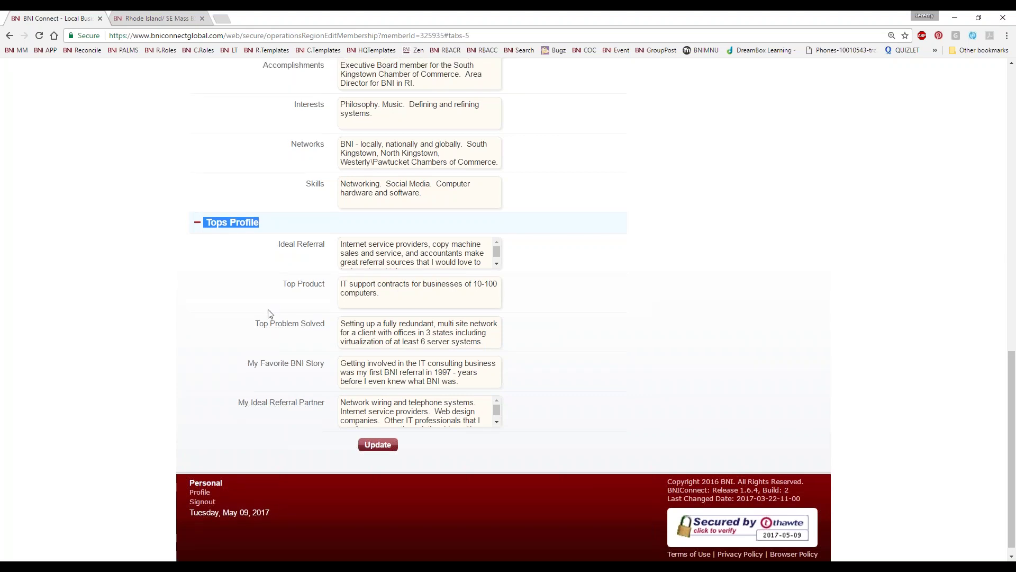
{"action": "scroll", "coordinate": [270, 314], "scroll_direction": "up", "scroll_amount": 15}
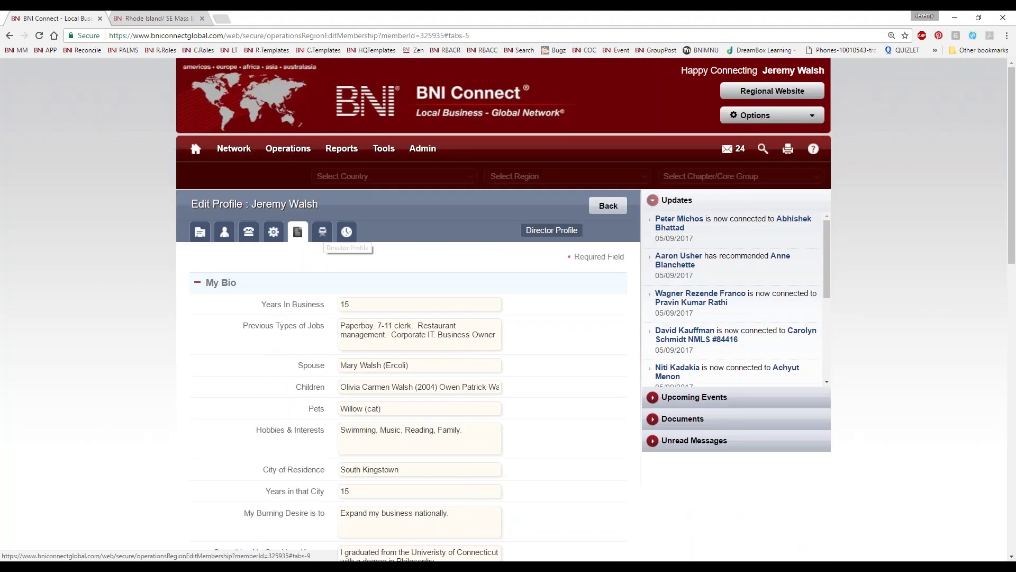
- Look through the Director Profile fields and display the member's dated list of trainings and events
{"action": "left_click", "coordinate": [322, 233]}
{"action": "scroll", "coordinate": [404, 414], "scroll_direction": "down", "scroll_amount": 5}
{"action": "scroll", "coordinate": [404, 414], "scroll_direction": "up", "scroll_amount": 5}
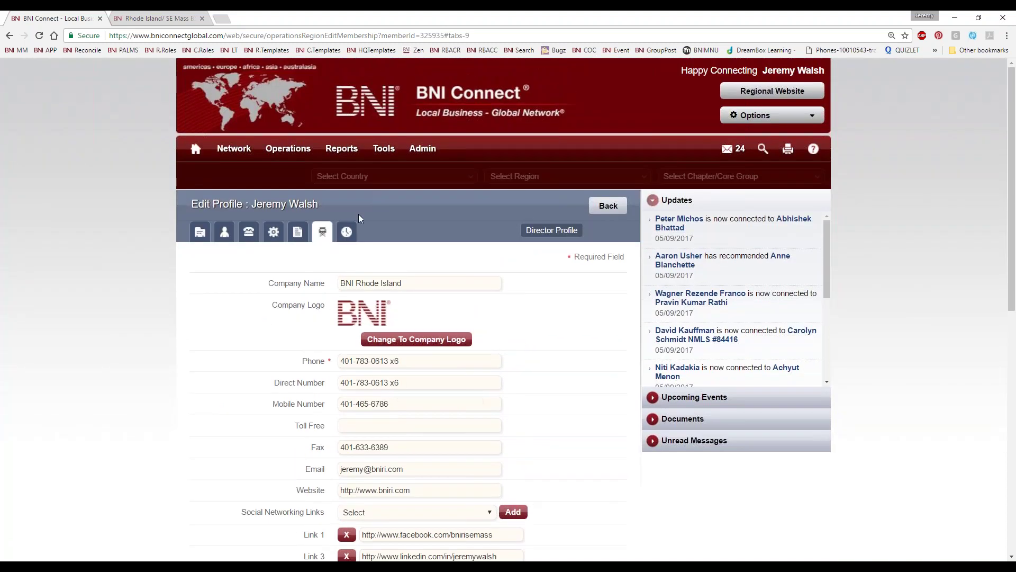
{"action": "left_click", "coordinate": [347, 231]}
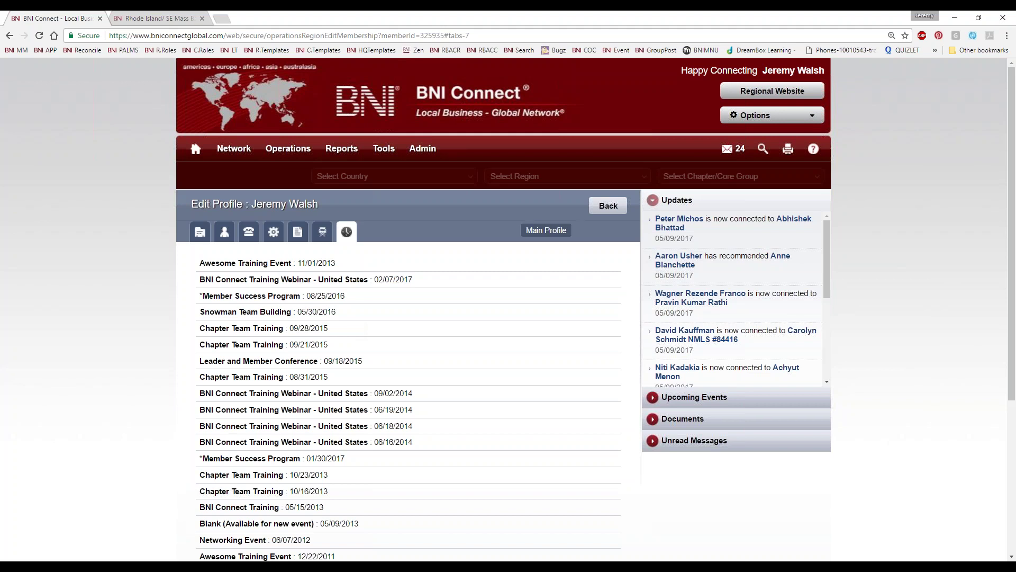
- Return to the Main Profile details, look over the lower fields, and open the member's own network profile page
{"action": "left_click", "coordinate": [200, 232]}
{"action": "scroll", "coordinate": [208, 272], "scroll_direction": "down", "scroll_amount": 5}
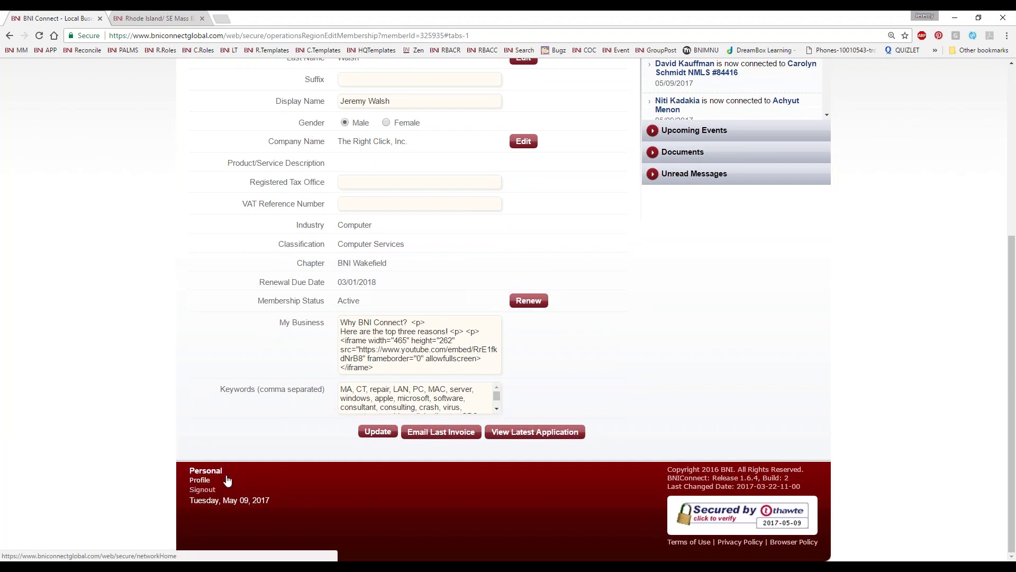
{"action": "left_click", "coordinate": [197, 480]}
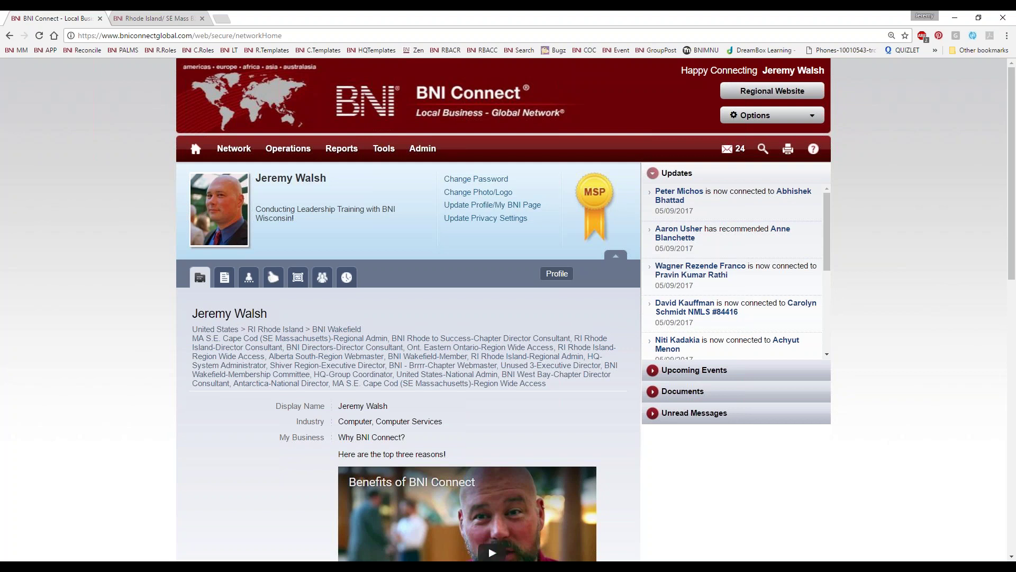
- Open the BNI Connect Support site in a new tab and view "Upcoming Webinars - Register Now!" under Live & Recorded Webinars
{"action": "right_click", "coordinate": [415, 51]}
{"action": "left_click", "coordinate": [450, 57]}
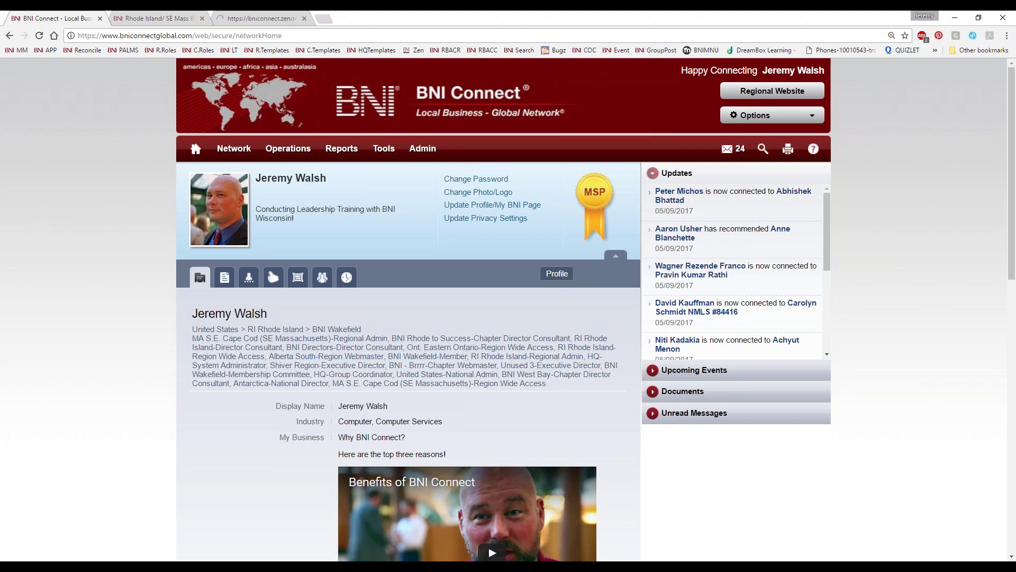
{"action": "left_click", "coordinate": [812, 151]}
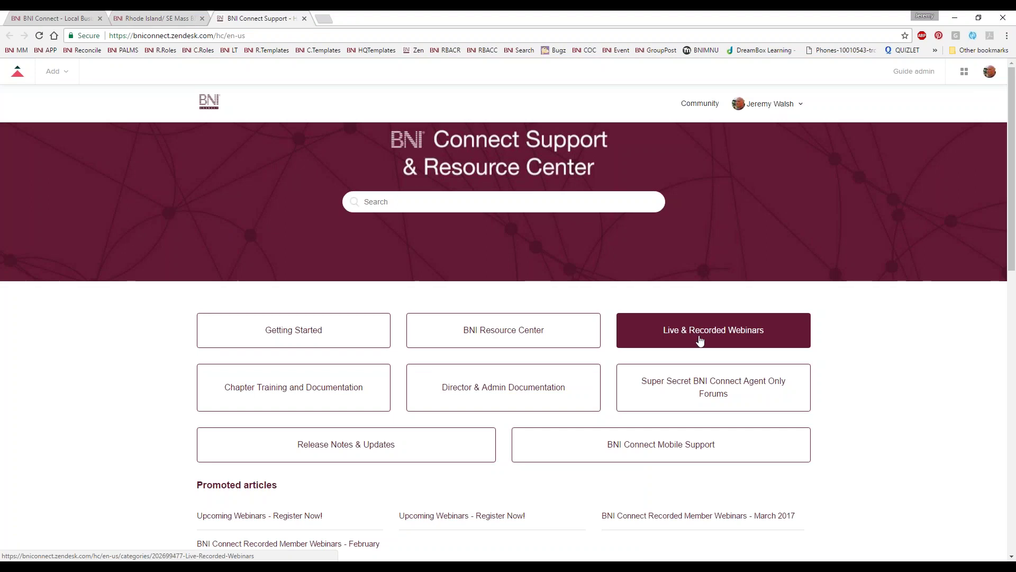
{"action": "left_click", "coordinate": [718, 339]}
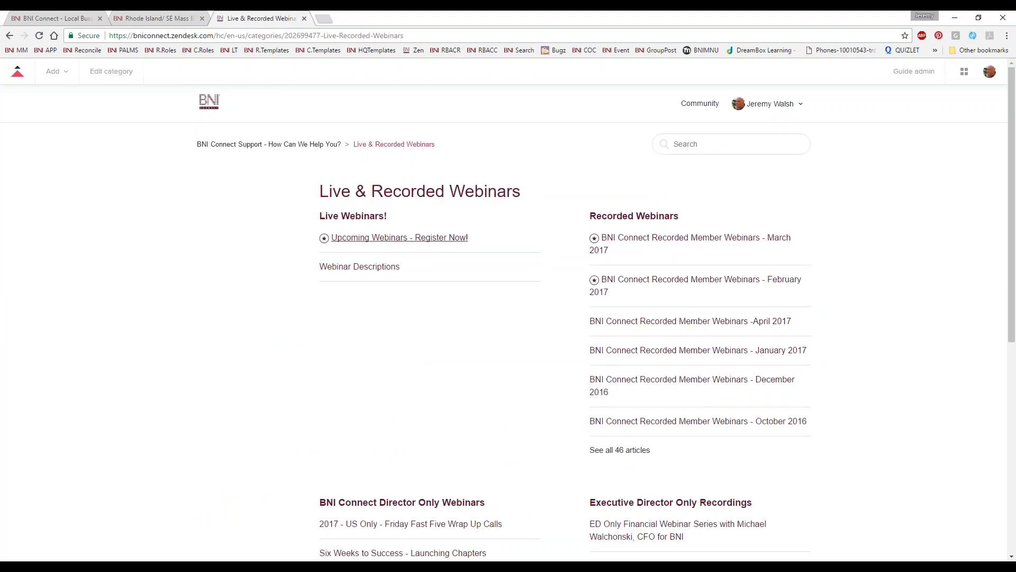
{"action": "left_click", "coordinate": [399, 239]}
{"action": "scroll", "coordinate": [458, 358], "scroll_direction": "down", "scroll_amount": 3}
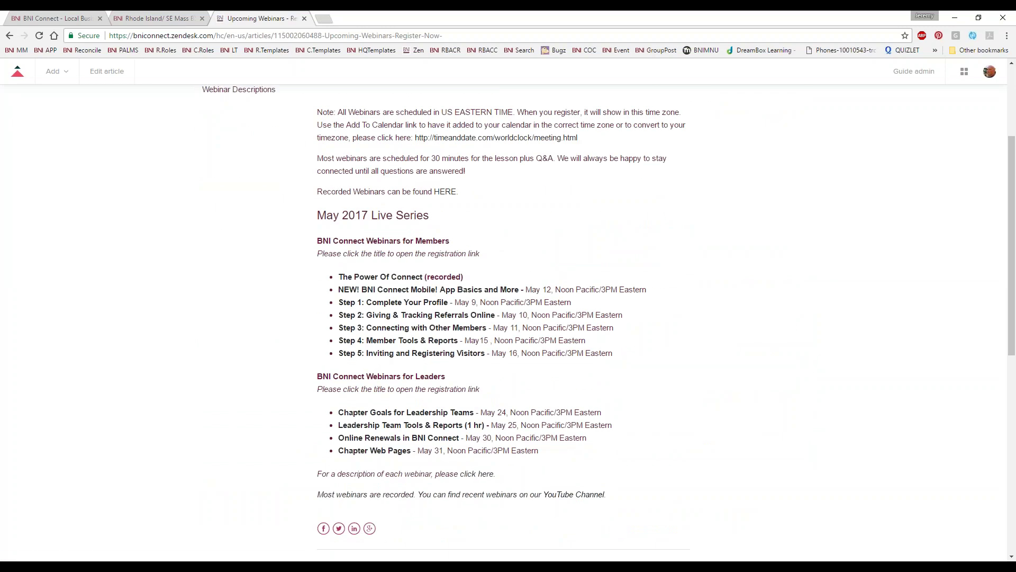
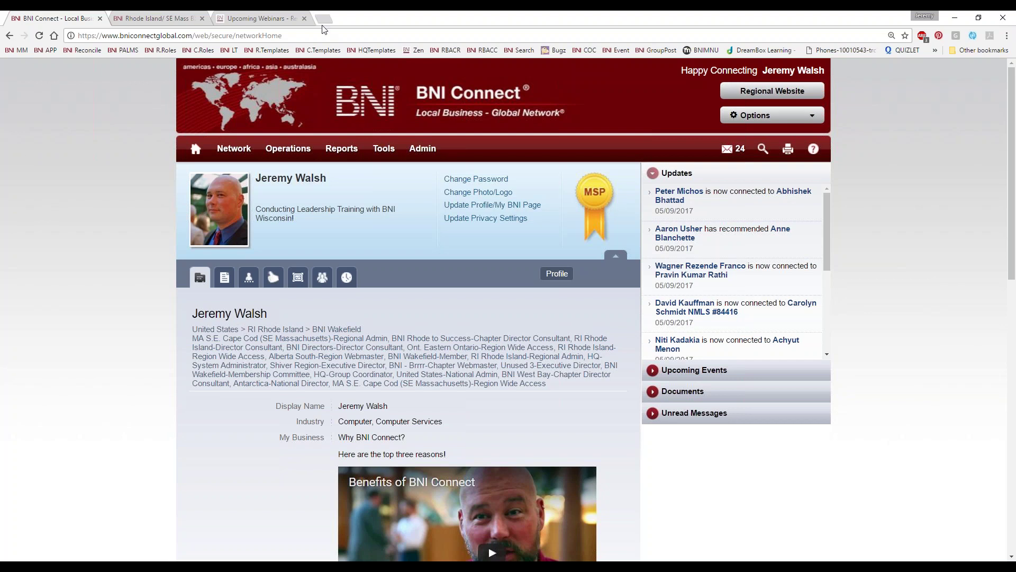
- Go from the webinars page to the suggested personal Facebook profile and log in with the prefilled credentials
{"action": "left_click", "coordinate": [276, 17]}
{"action": "key", "text": "ctrl+l"}
{"action": "type", "text": "face"}
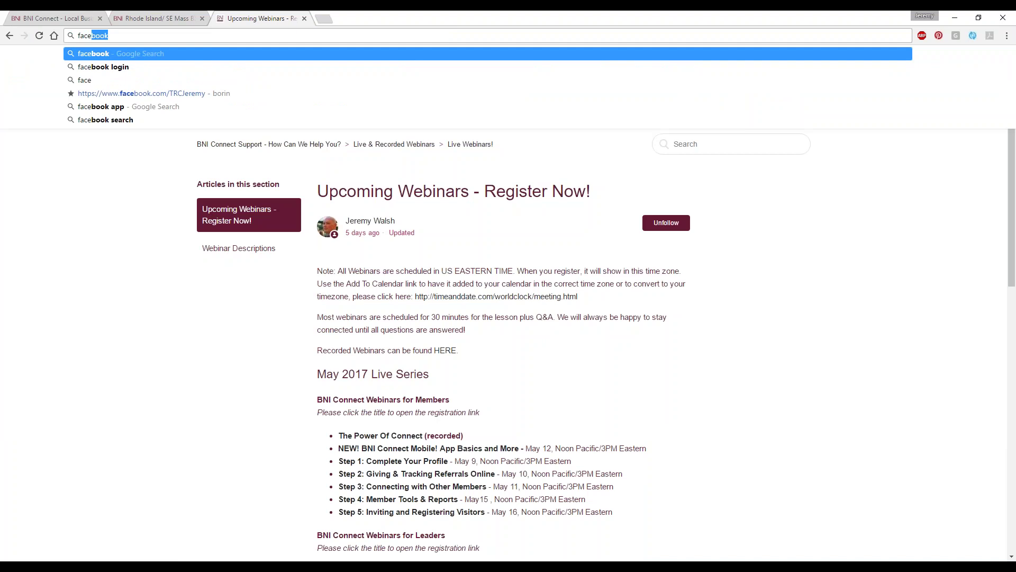
{"action": "left_click", "coordinate": [236, 94]}
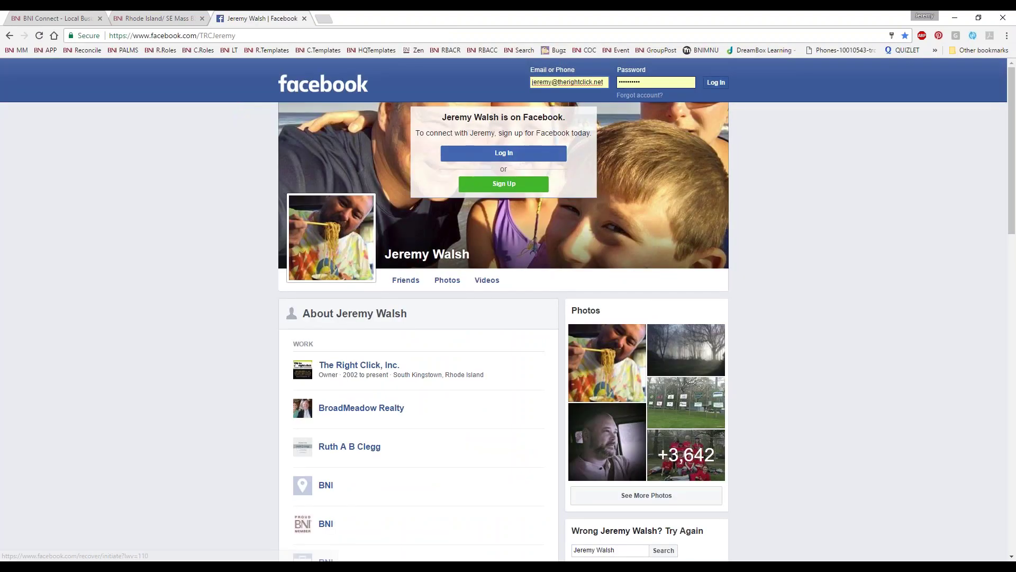
{"action": "left_click", "coordinate": [715, 82]}
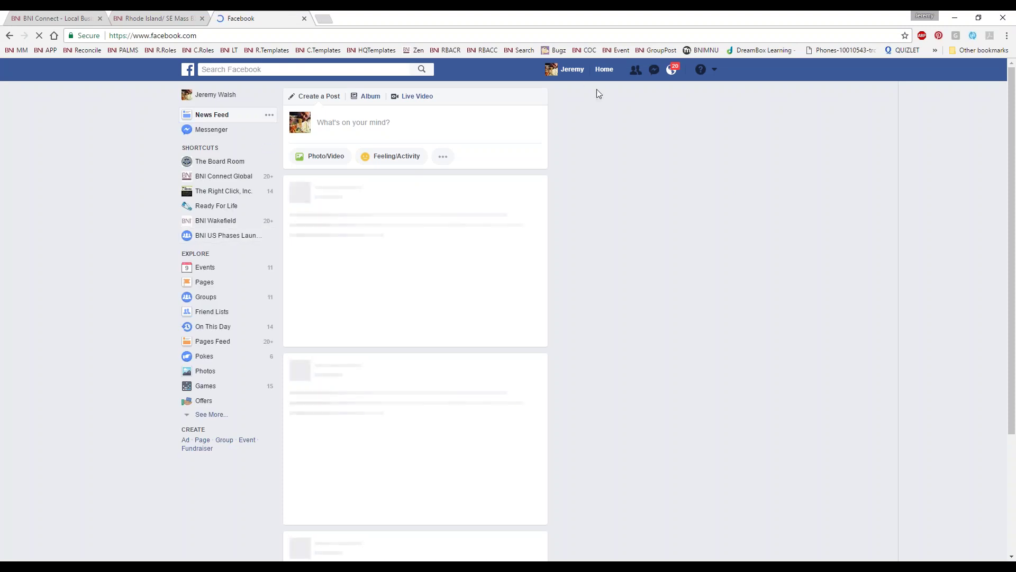
- Open the account owner's Facebook timeline and browse the Videos section of the profile
{"action": "left_click", "coordinate": [571, 74]}
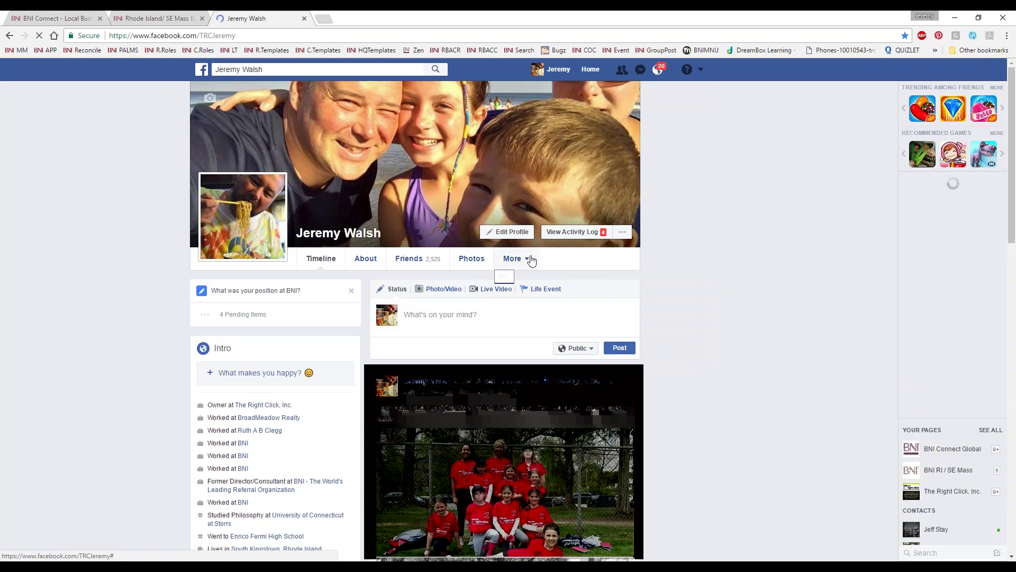
{"action": "left_click", "coordinate": [524, 278]}
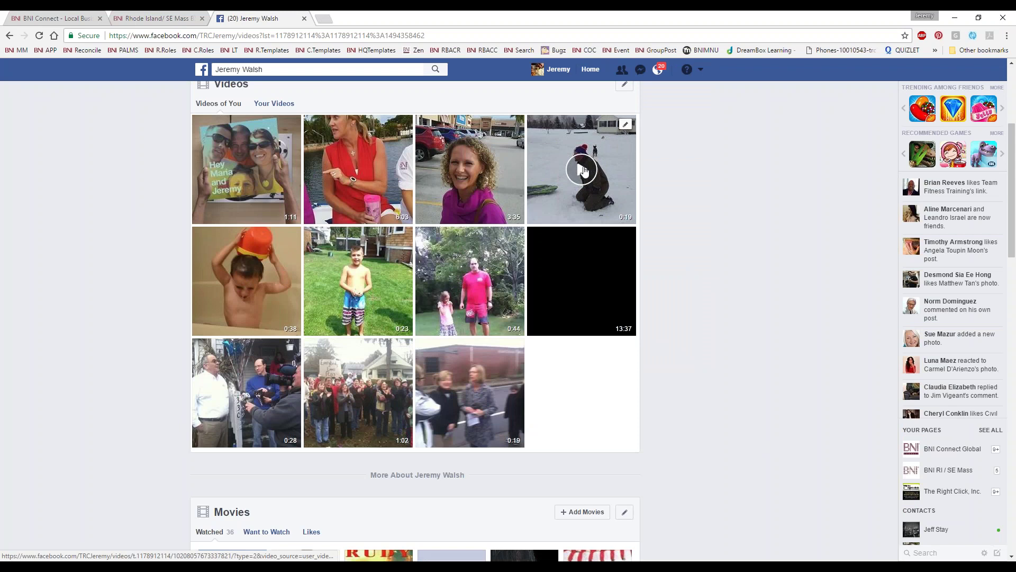
- Copy the embed code of the "Like a Kid Again" video and close the embed dialog
{"action": "left_click", "coordinate": [626, 127]}
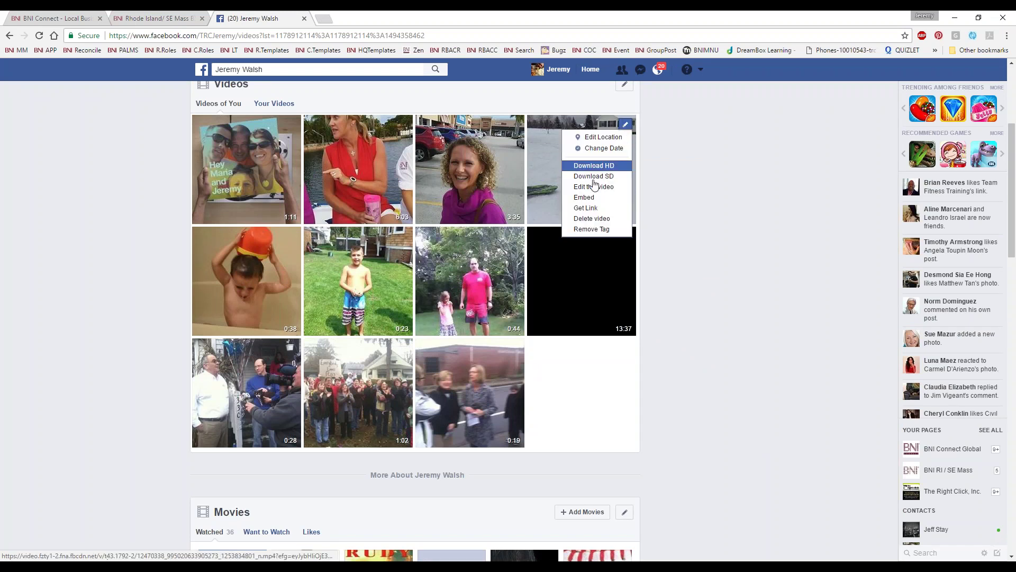
{"action": "left_click", "coordinate": [585, 198]}
{"action": "left_click", "coordinate": [508, 200]}
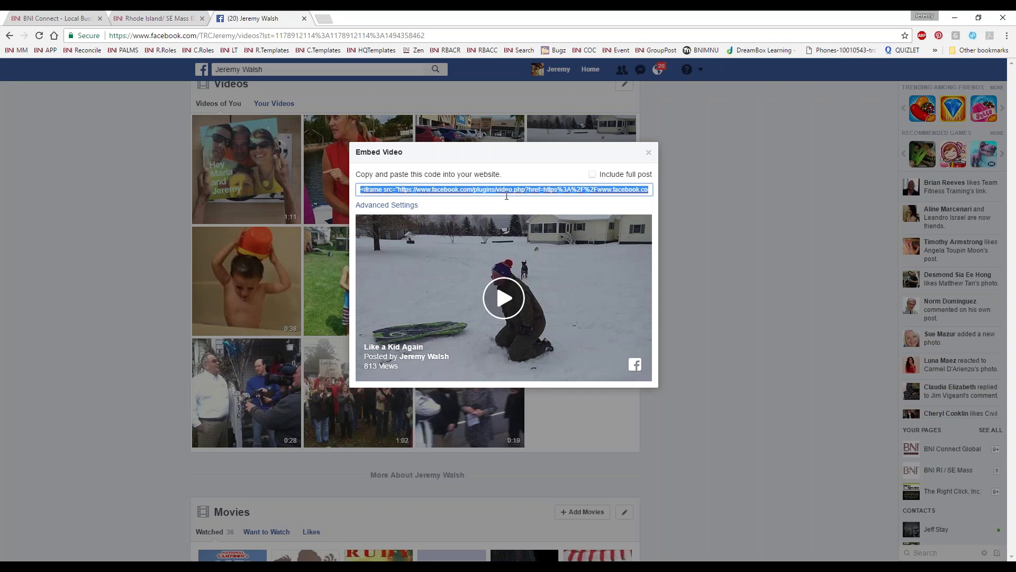
{"action": "right_click", "coordinate": [449, 191]}
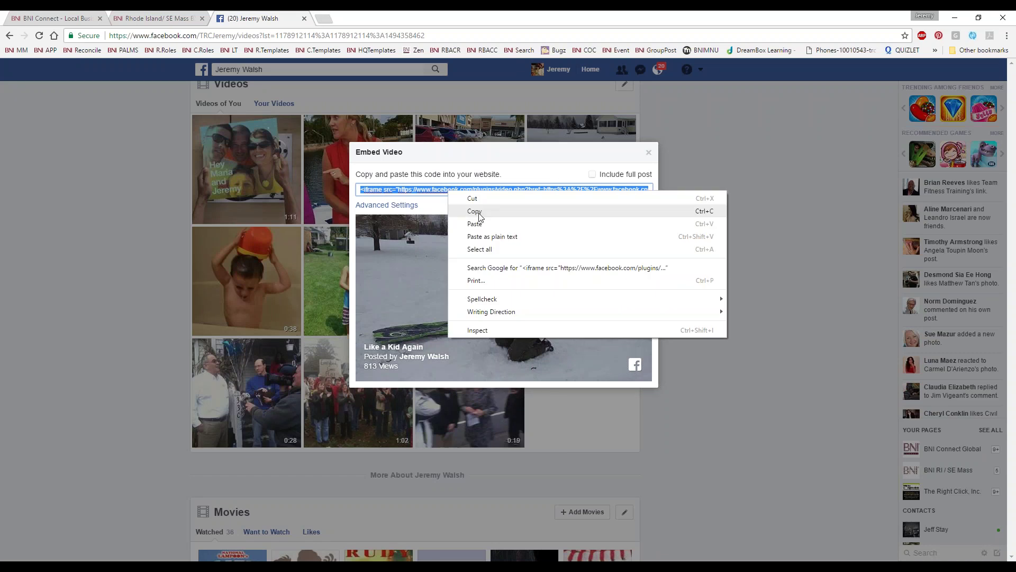
{"action": "left_click", "coordinate": [479, 212]}
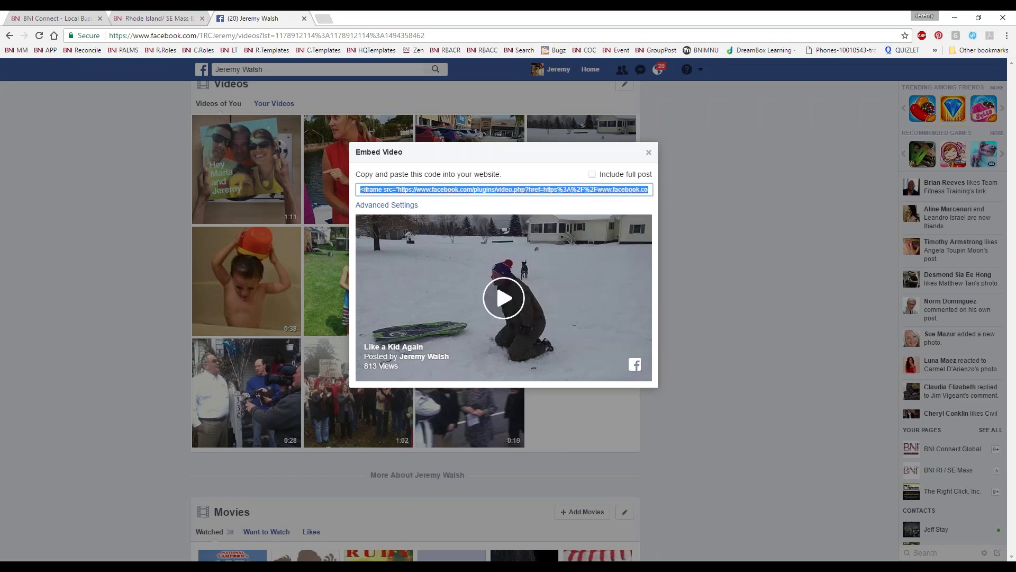
{"action": "left_click", "coordinate": [651, 150]}
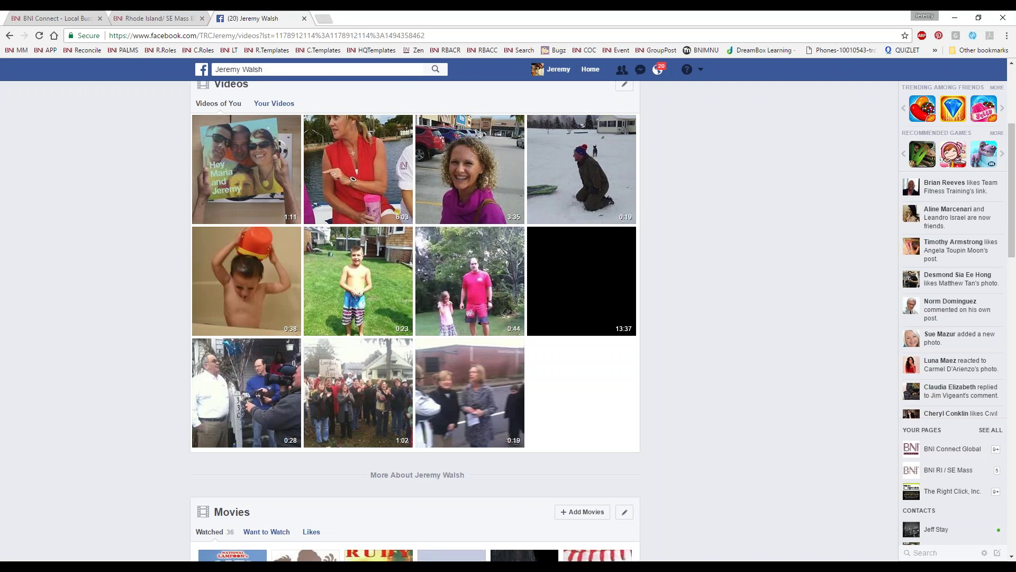
- Close the Facebook and chapter details pages, returning to the BNI Connect home page
{"action": "left_click", "coordinate": [304, 19]}
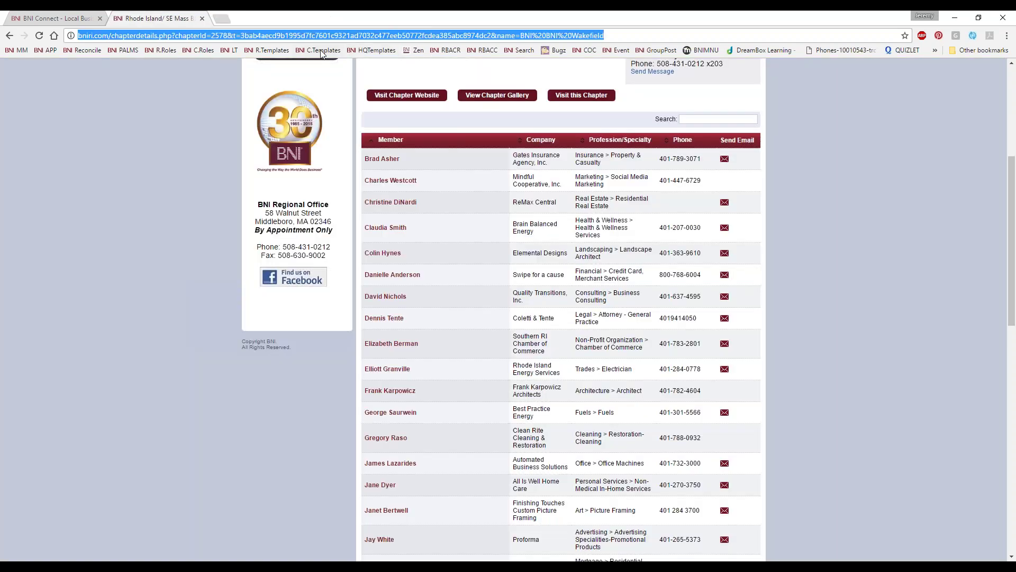
{"action": "left_click", "coordinate": [65, 19]}
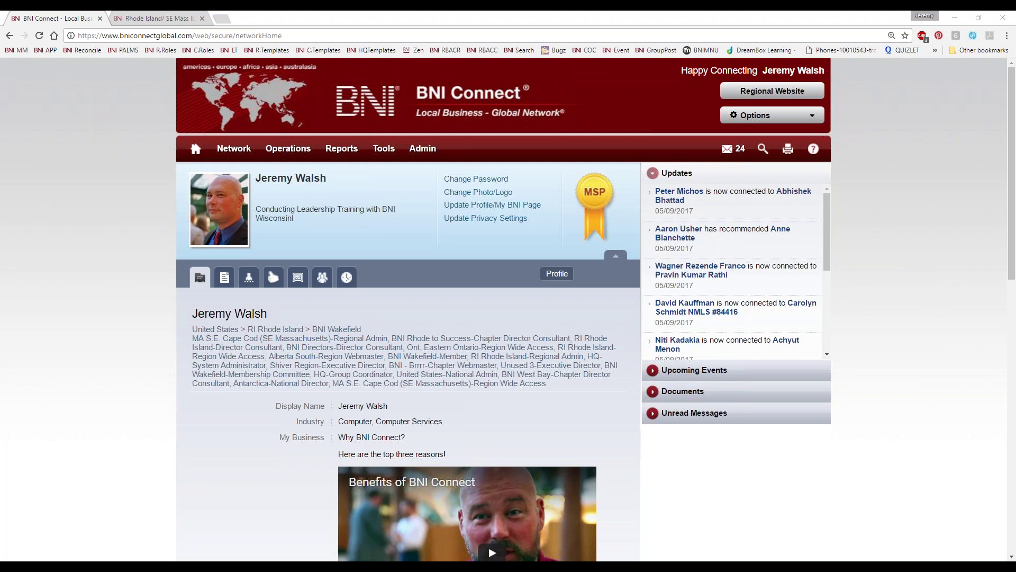
{"action": "left_click", "coordinate": [195, 151]}
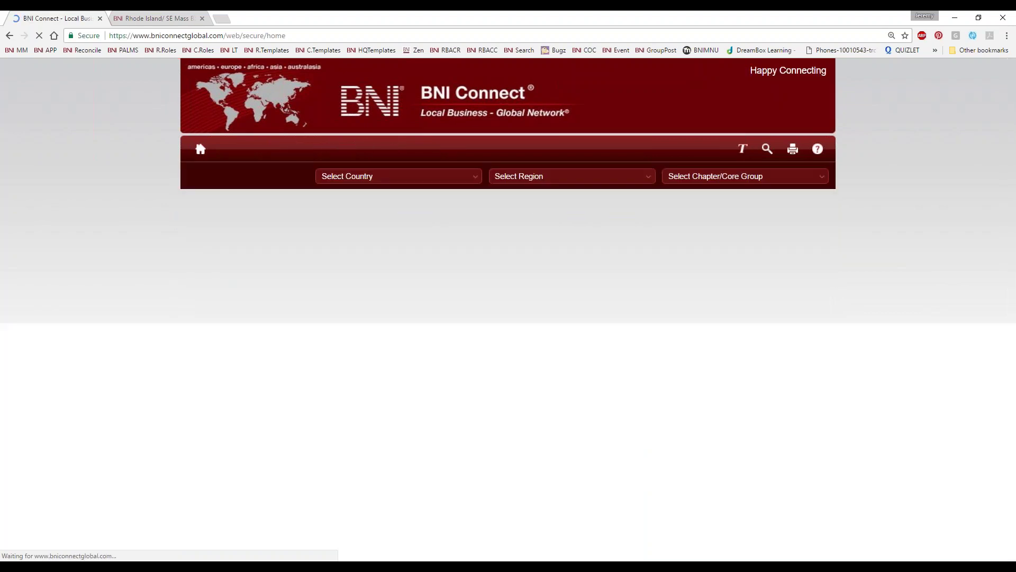
{"action": "left_click", "coordinate": [201, 18]}
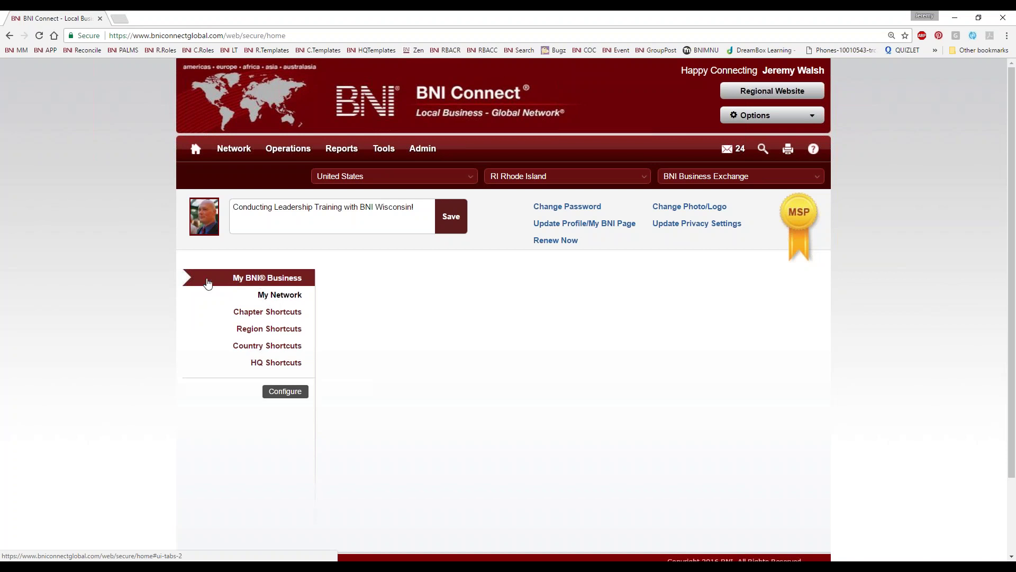
- Go to My Network and open the full list of upcoming events from its Events section
{"action": "left_click", "coordinate": [277, 297]}
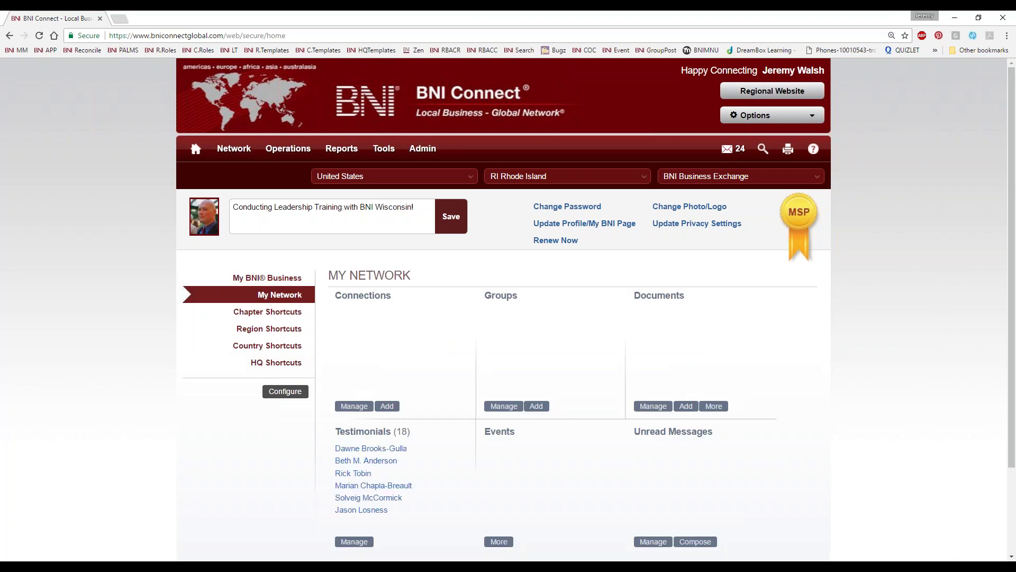
{"action": "scroll", "coordinate": [503, 339], "scroll_direction": "down", "scroll_amount": 3}
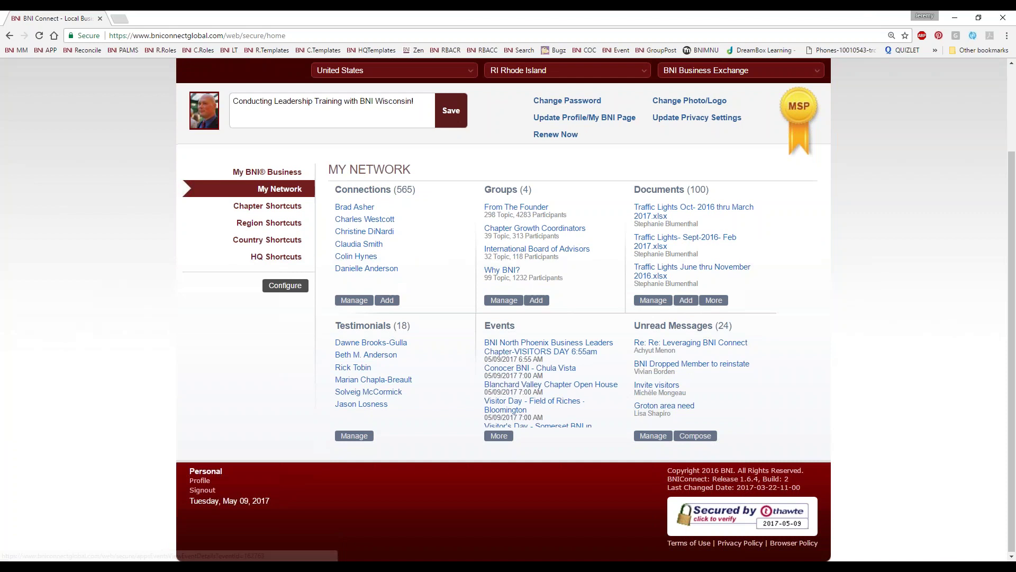
{"action": "left_click_drag", "start_coordinate": [516, 325], "coordinate": [484, 326]}
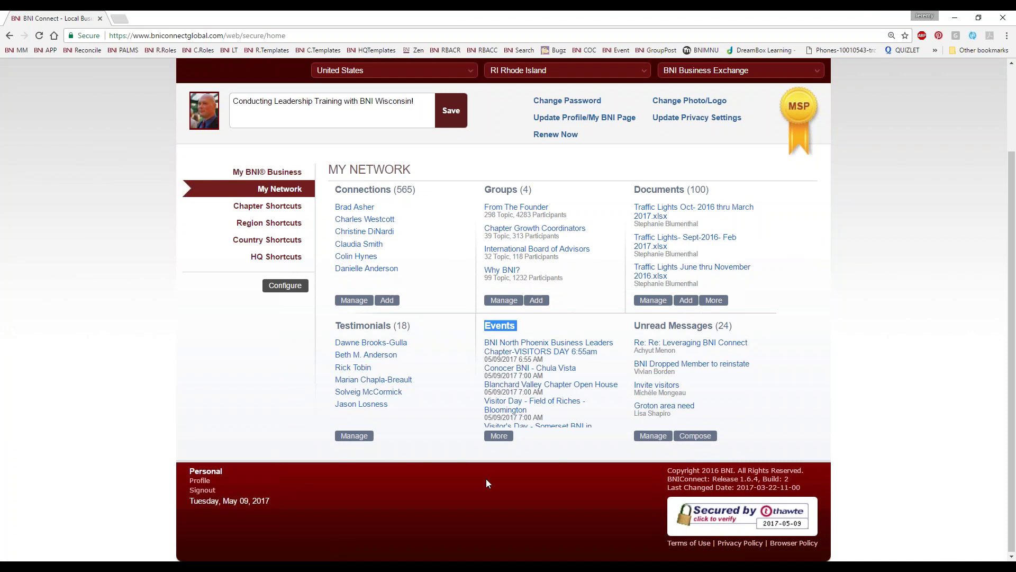
{"action": "left_click", "coordinate": [499, 436]}
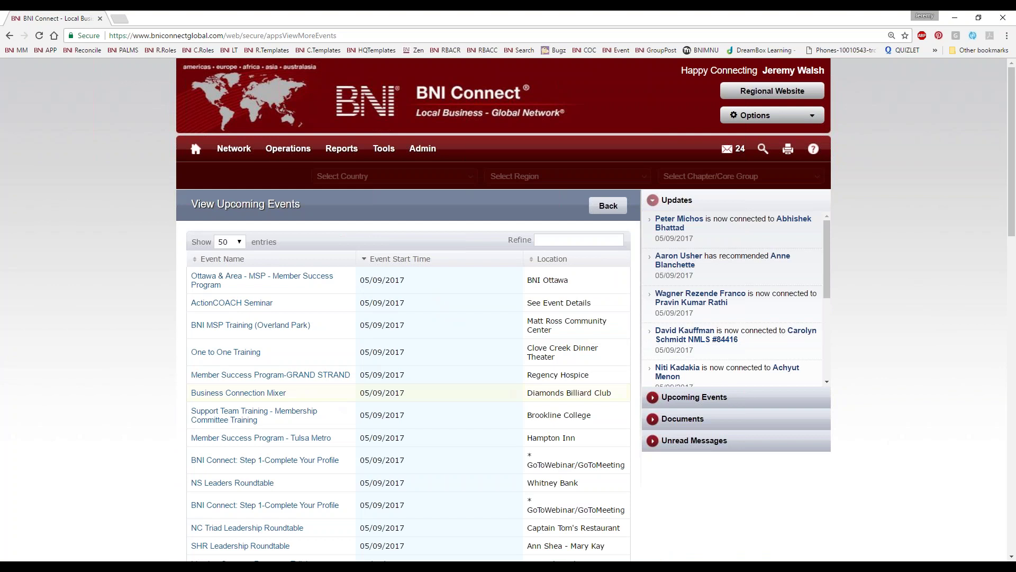
- Open the "Ottawa & Area - MSP - Member Success Program" event and look through its details
{"action": "left_click", "coordinate": [262, 278]}
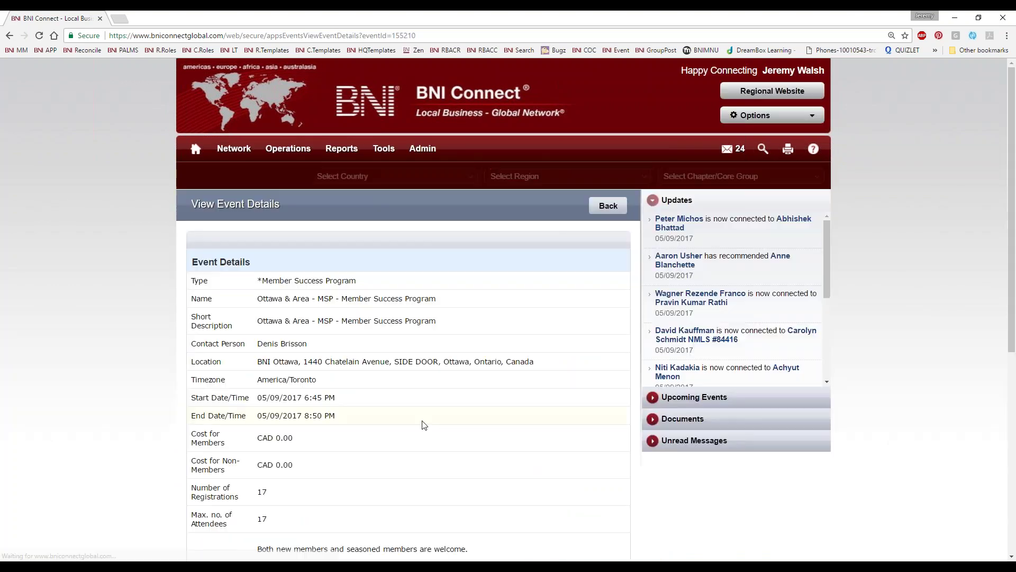
{"action": "scroll", "coordinate": [418, 423], "scroll_direction": "down", "scroll_amount": 1}
{"action": "scroll", "coordinate": [421, 425], "scroll_direction": "down", "scroll_amount": 5}
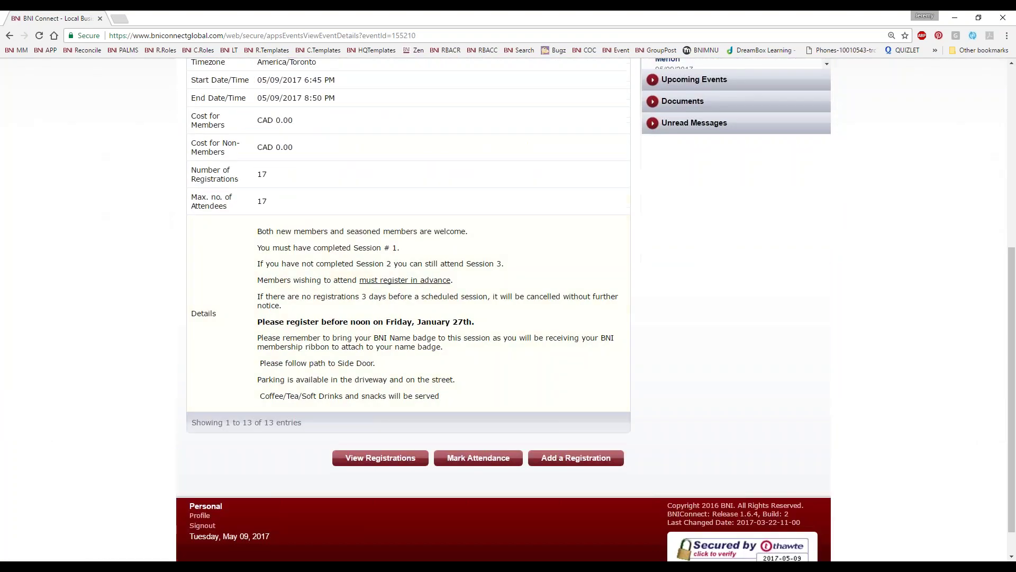
{"action": "scroll", "coordinate": [404, 461], "scroll_direction": "up", "scroll_amount": 6}
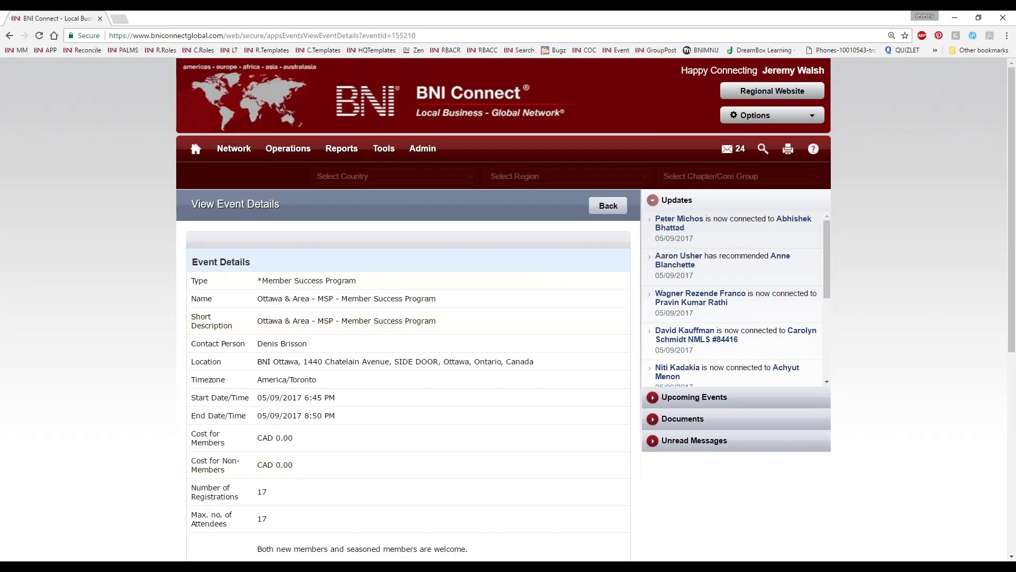
- Open the regional website's Events Calendar, view the June 9 "Member Success Program - Hyannis 2-5 pm" event, and return to the calendar
{"action": "left_click", "coordinate": [773, 92]}
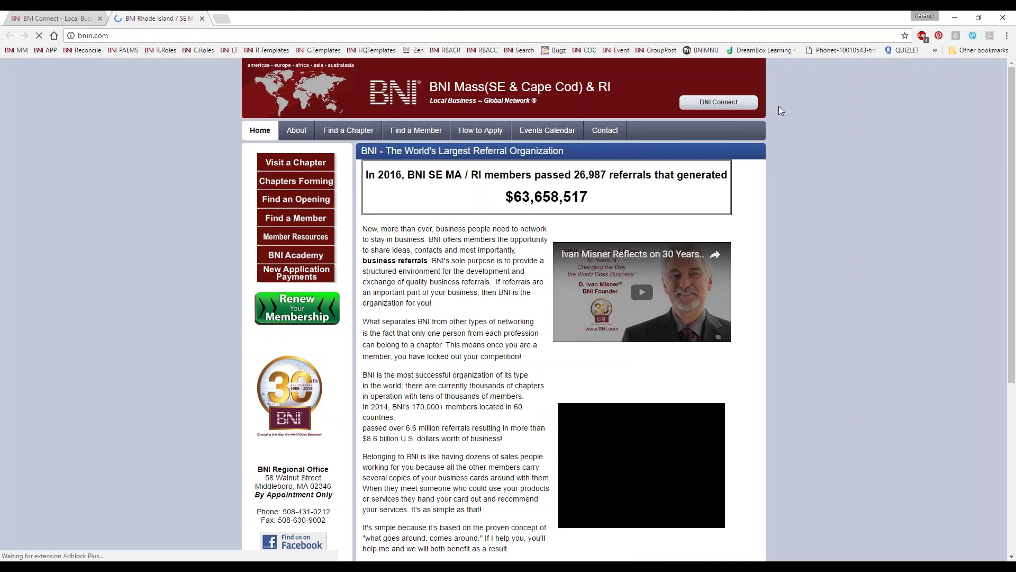
{"action": "left_click", "coordinate": [548, 130]}
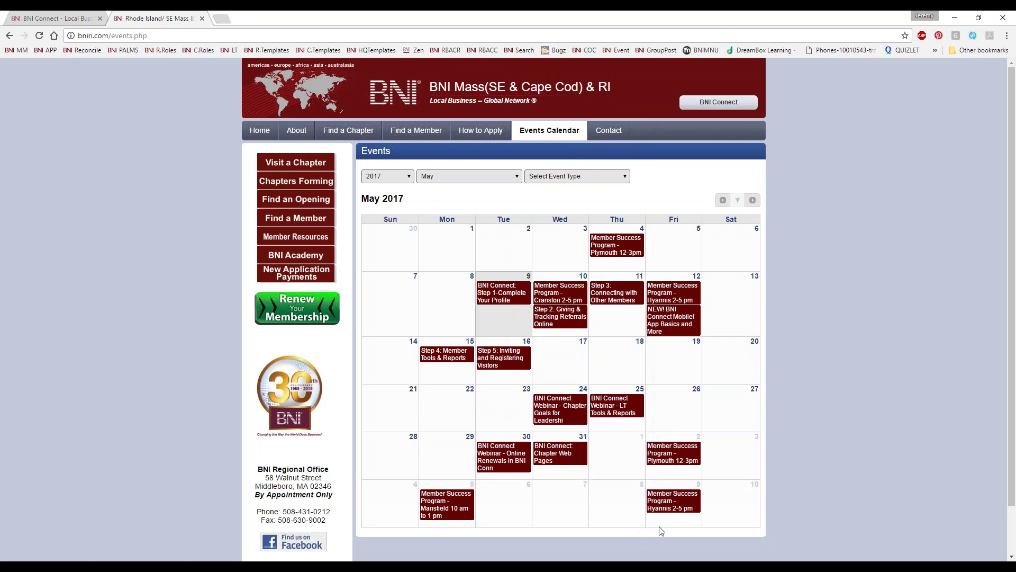
{"action": "left_click", "coordinate": [664, 507]}
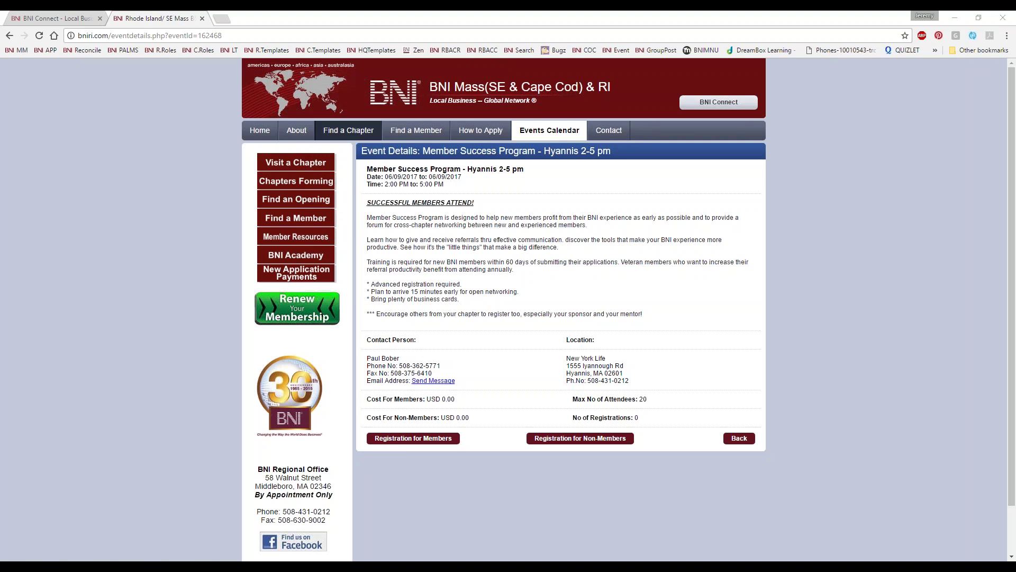
{"action": "left_click", "coordinate": [10, 37]}
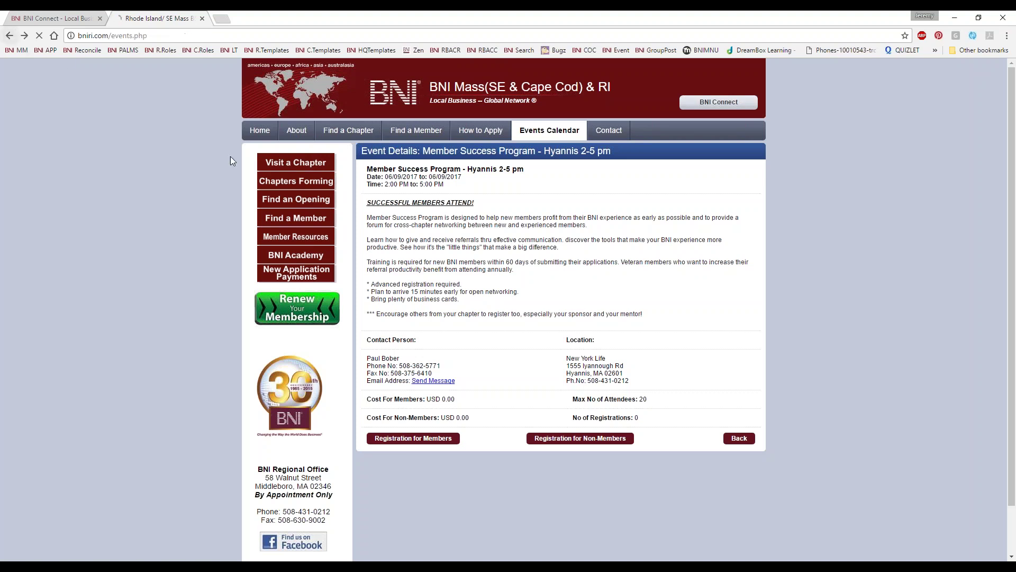
- View the details of the May 10 "Step 2: Giving & Tracking Referrals Online" webinar, then return to BNI Connect
{"action": "scroll", "coordinate": [501, 249], "scroll_direction": "down", "scroll_amount": 1}
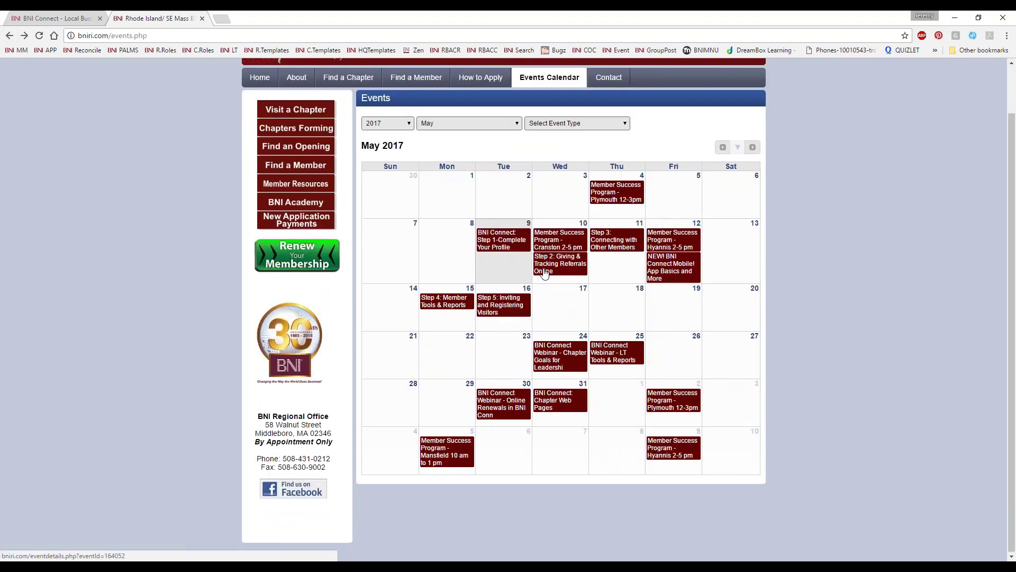
{"action": "left_click", "coordinate": [561, 264]}
{"action": "scroll", "coordinate": [626, 430], "scroll_direction": "down", "scroll_amount": 2}
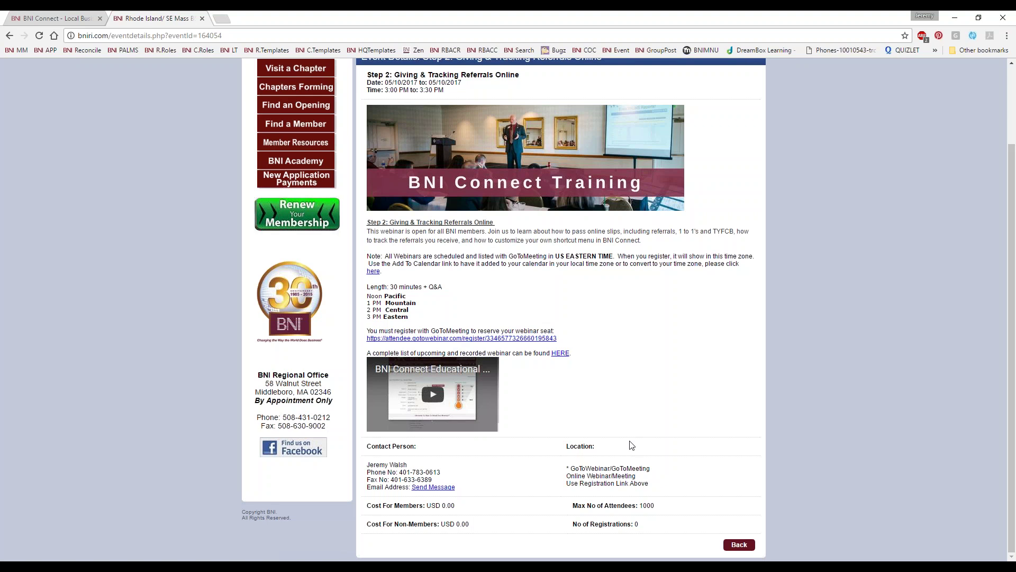
{"action": "scroll", "coordinate": [630, 445], "scroll_direction": "up", "scroll_amount": 2}
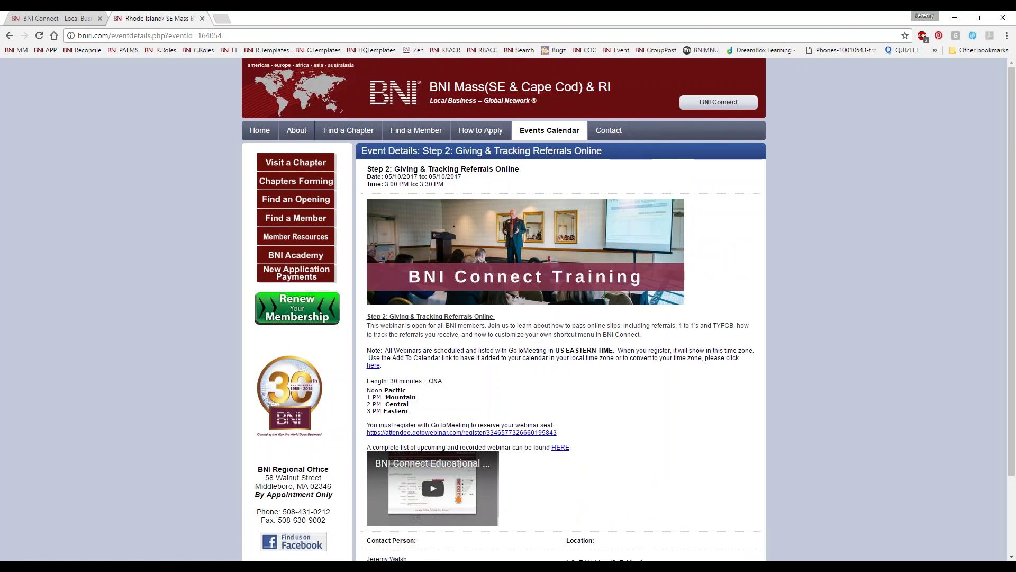
{"action": "left_click", "coordinate": [59, 22]}
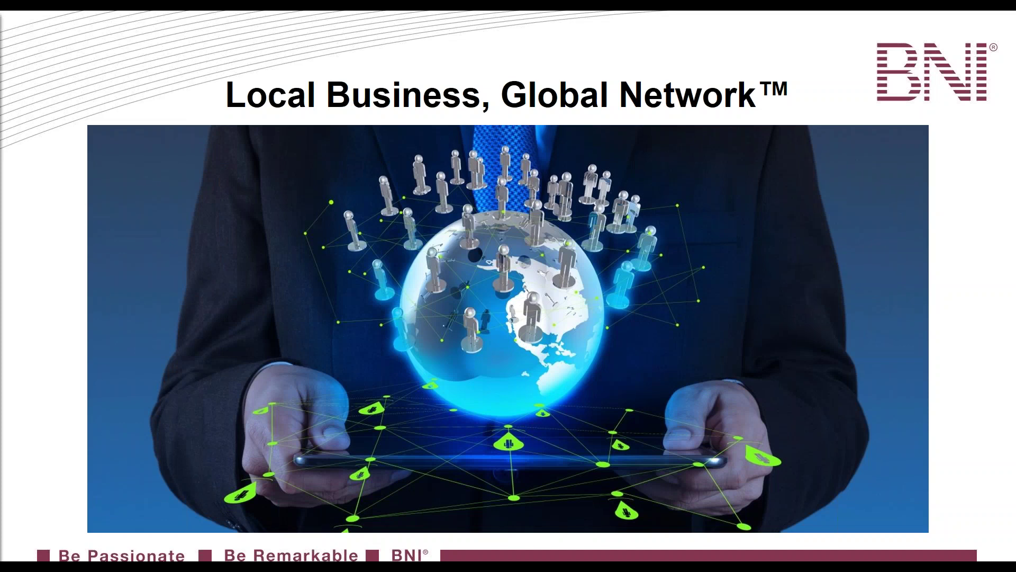
{"action": "key", "text": "Right"}
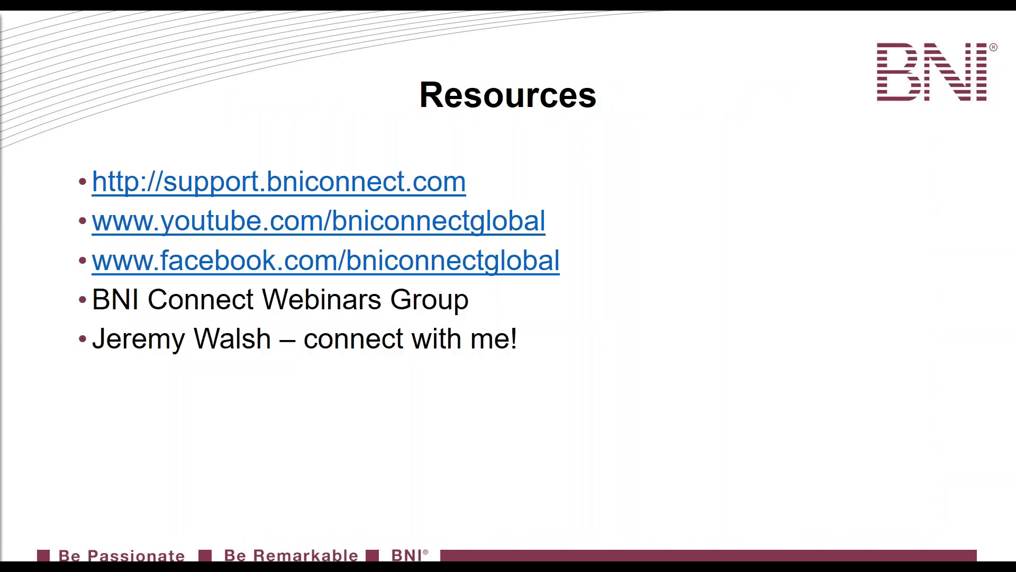